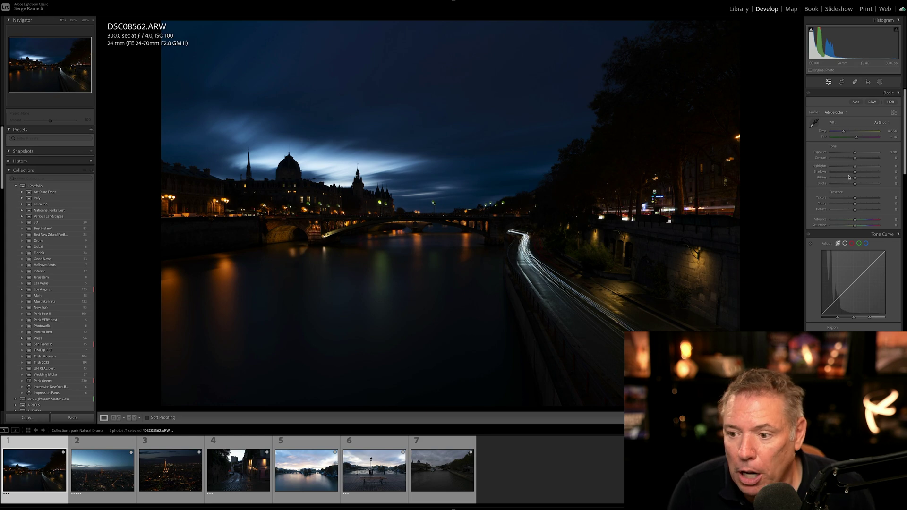
- Set Highlights to -100, Shadows to +100, Blacks to -13 and Whites to about +72 on the river photo
drag(848, 177, 881, 178)
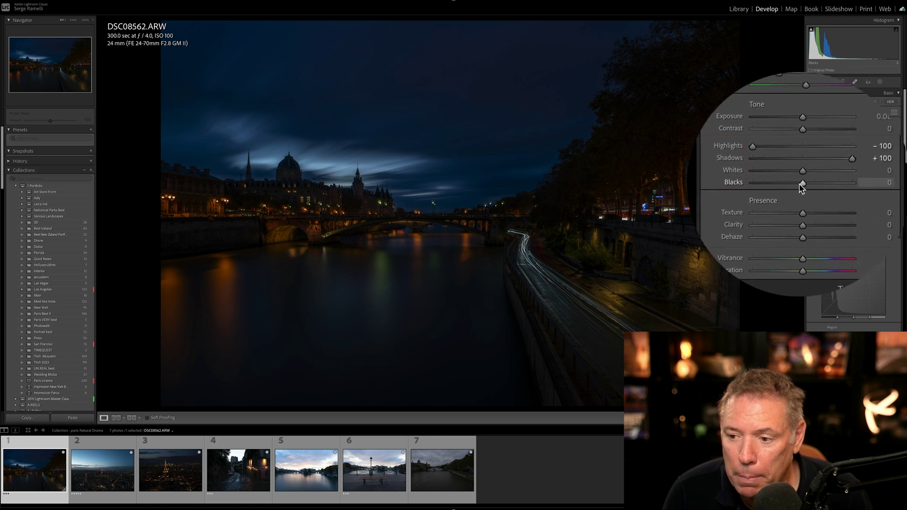
key(alt)
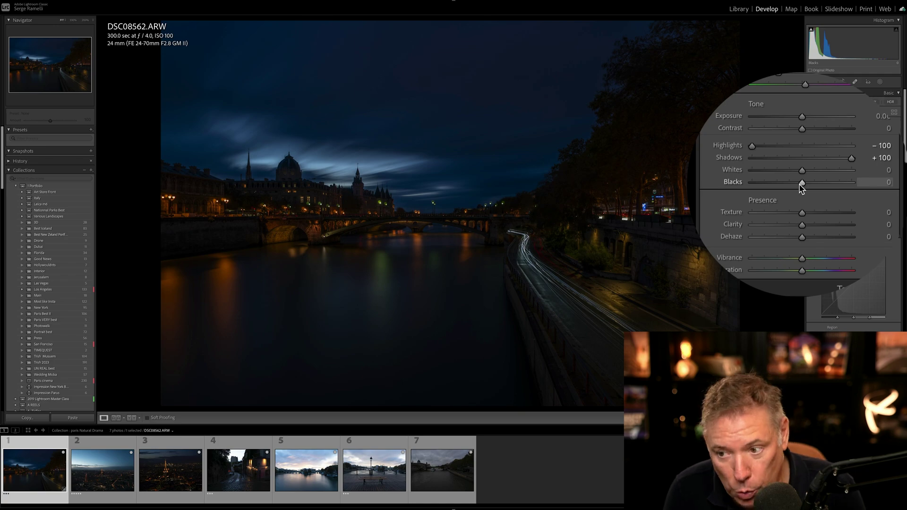
key(alt)
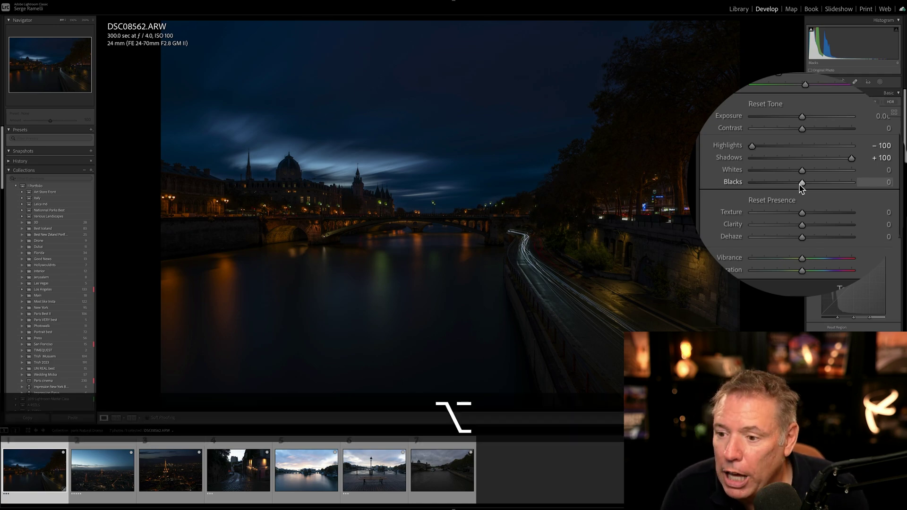
drag(800, 187, 800, 189)
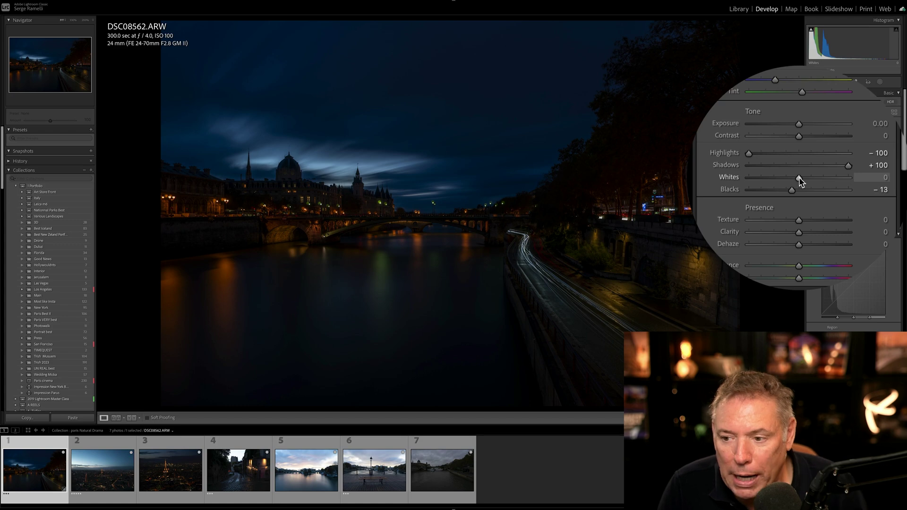
drag(799, 180, 873, 178)
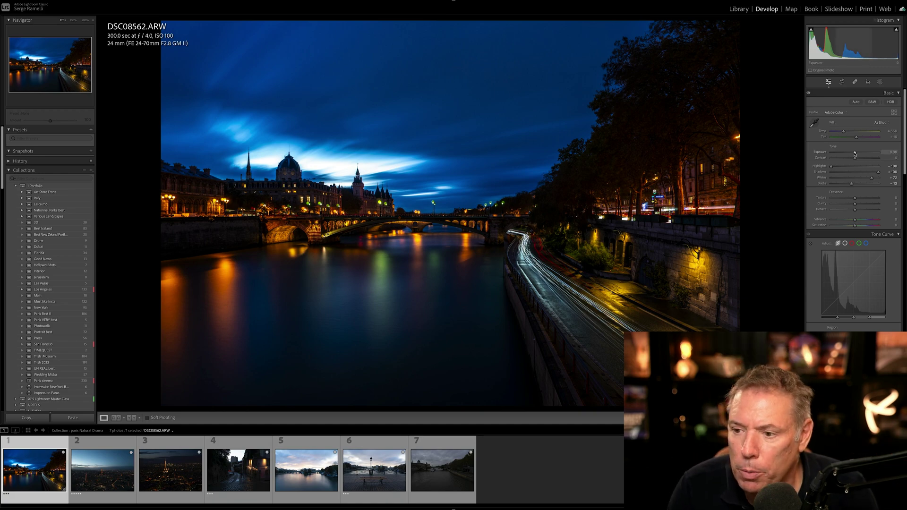
- Brighten the whole photo by raising Exposure to about +1
drag(854, 153, 849, 155)
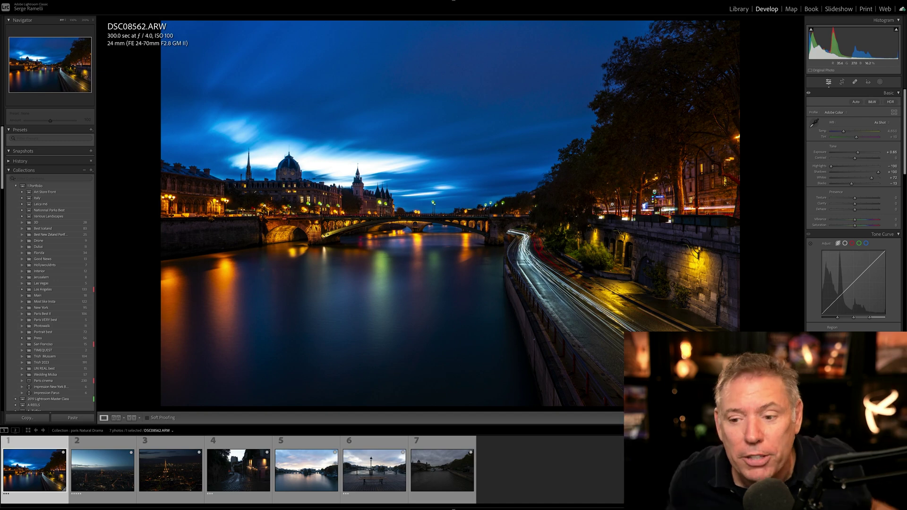
click(550, 219)
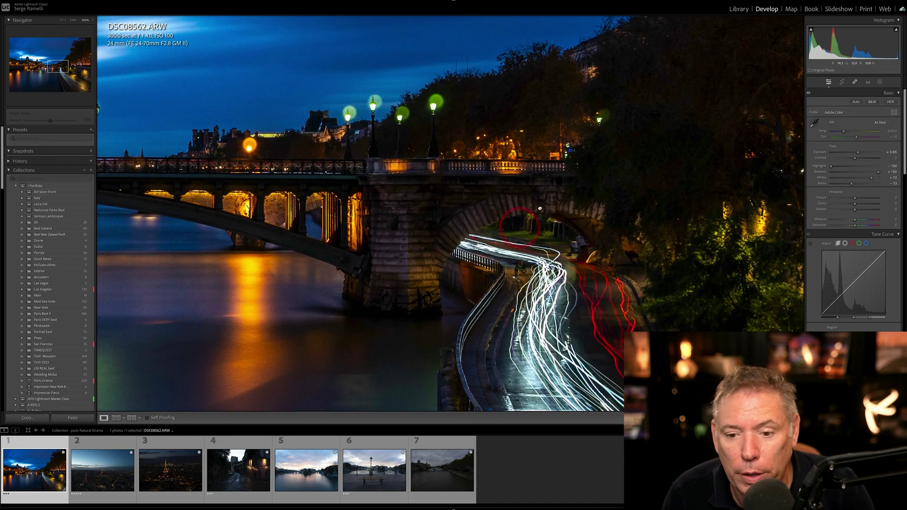
scroll(547, 223, left, 15)
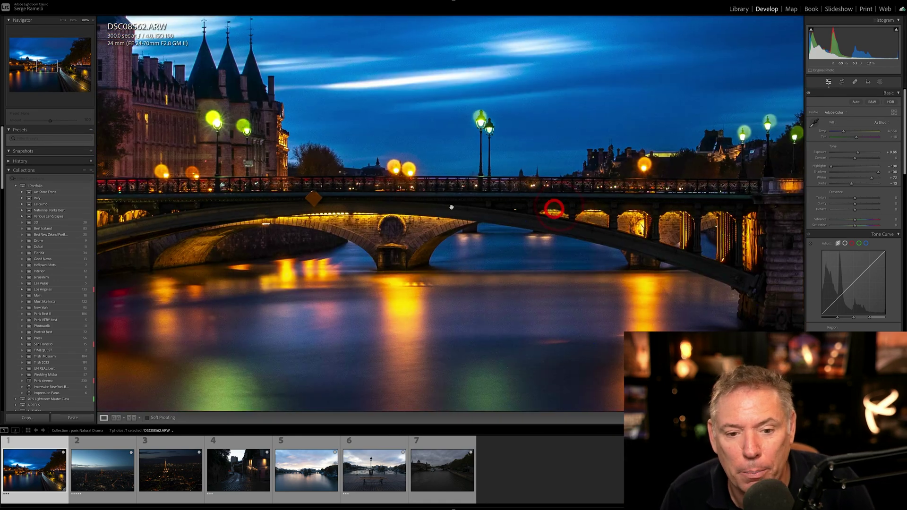
click(457, 203)
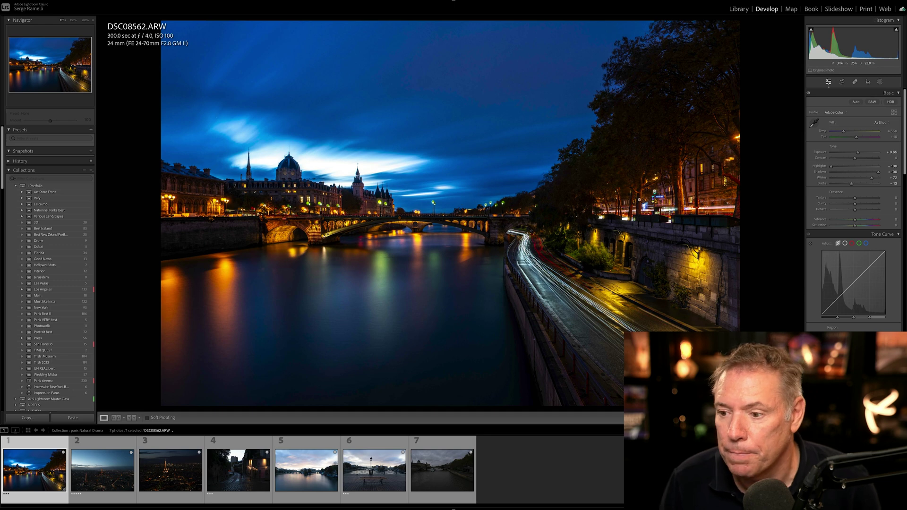
drag(857, 152, 860, 152)
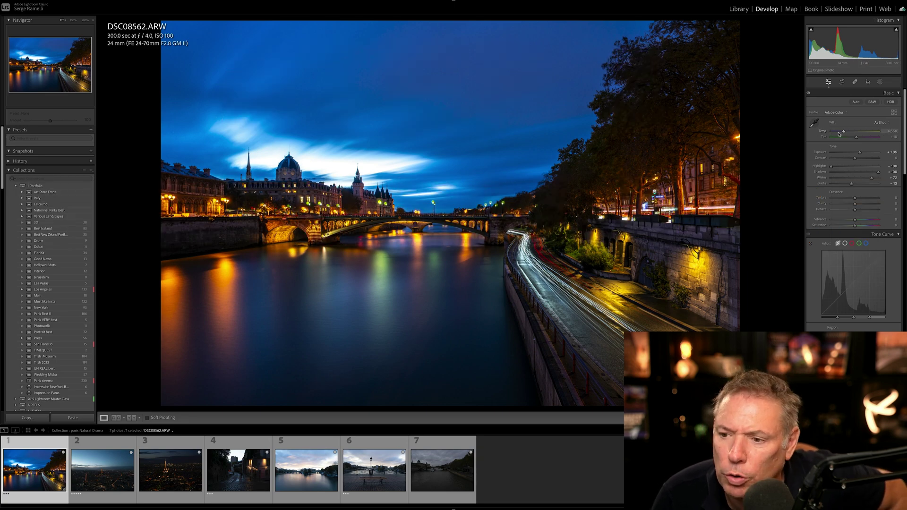
- Compare the Auto white balance preset with As Shot, ending on As Shot
click(891, 124)
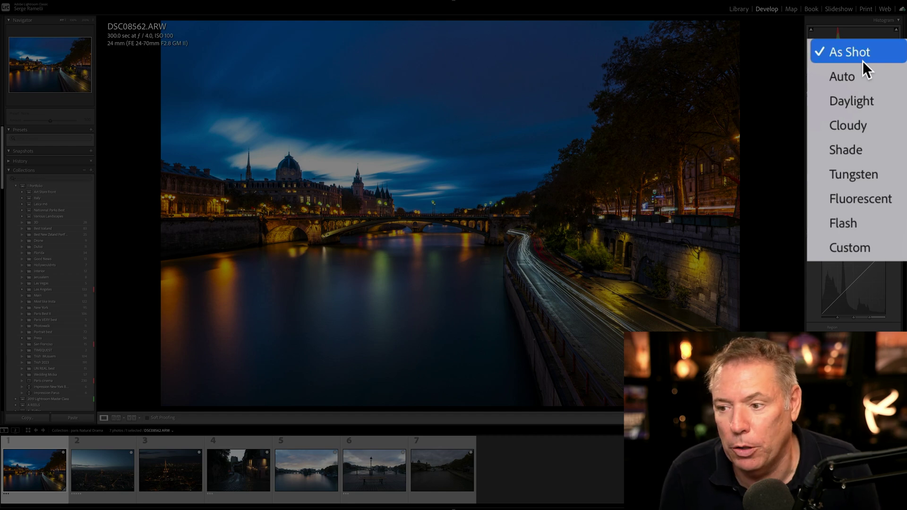
click(842, 78)
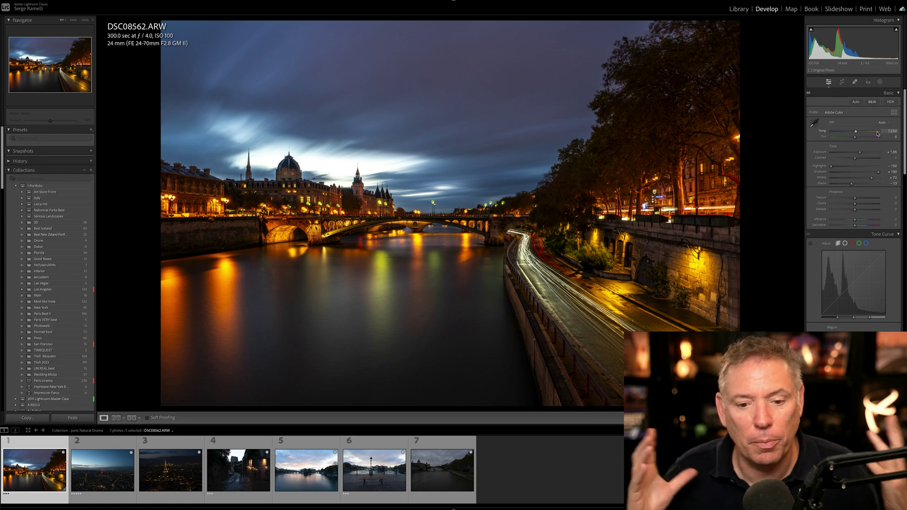
click(882, 123)
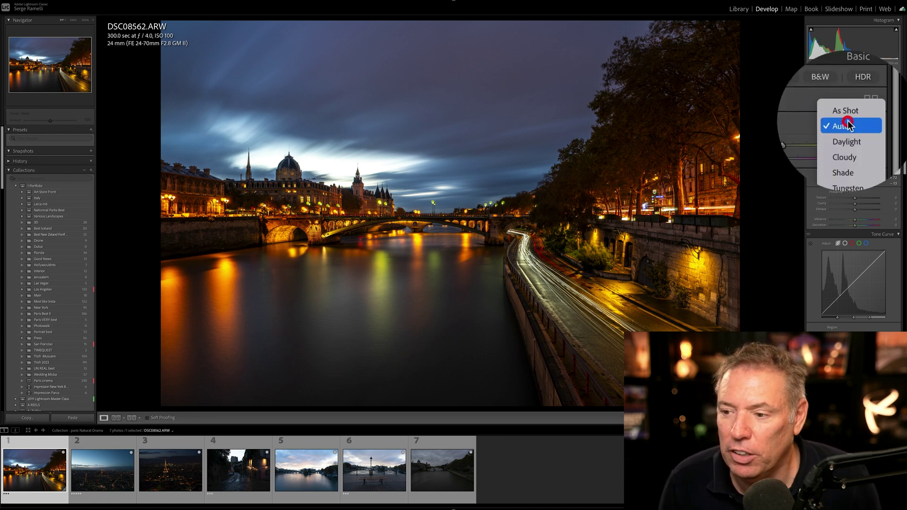
click(879, 116)
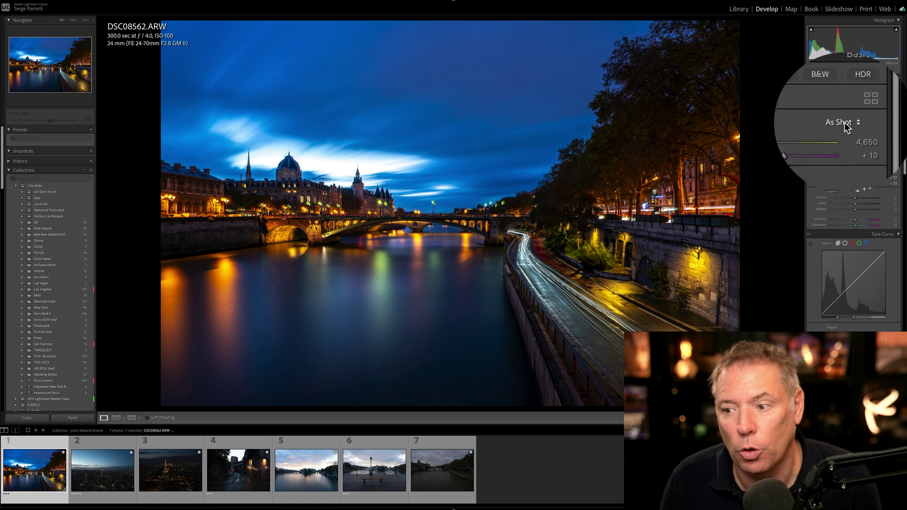
click(849, 127)
click(883, 130)
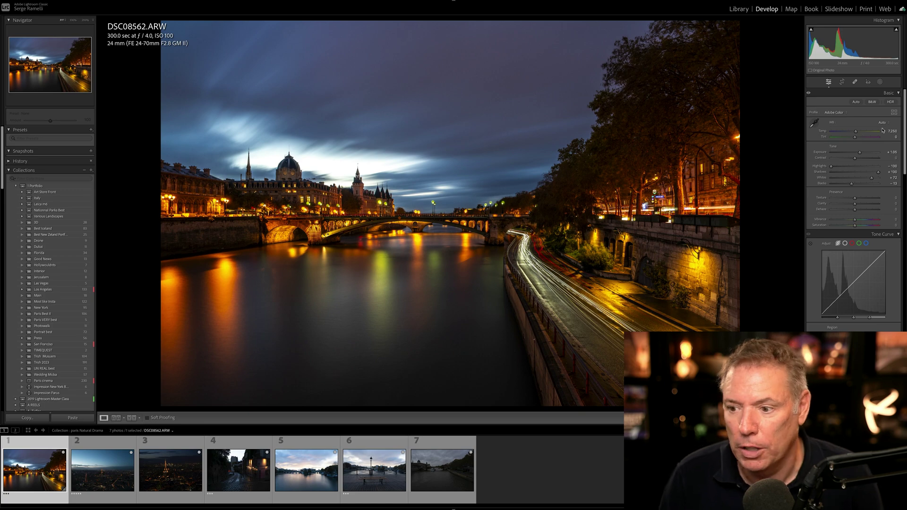
click(881, 124)
click(879, 116)
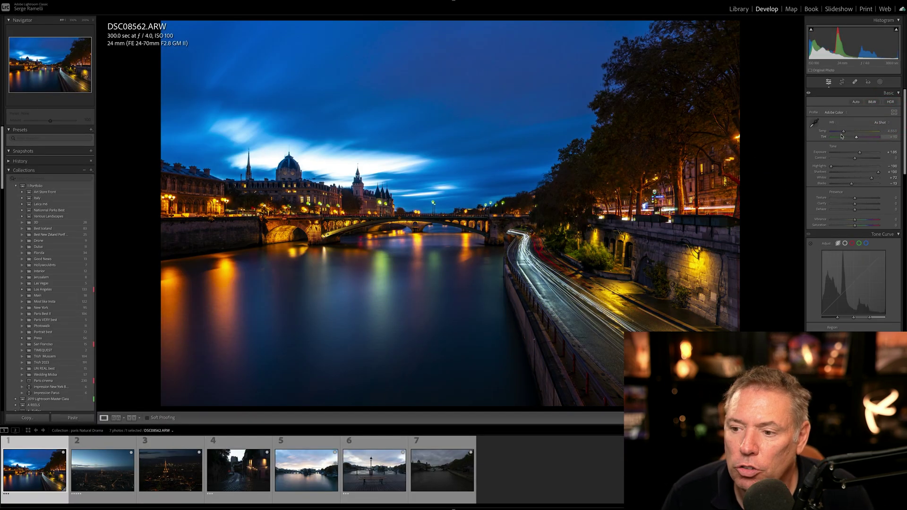
- Warm the white balance to a temperature of about 6,000 and shift Tint toward magenta to about +33
mouse_move(843, 134)
mouse_down()
mouse_move(832, 131)
mouse_move(860, 139)
mouse_up()
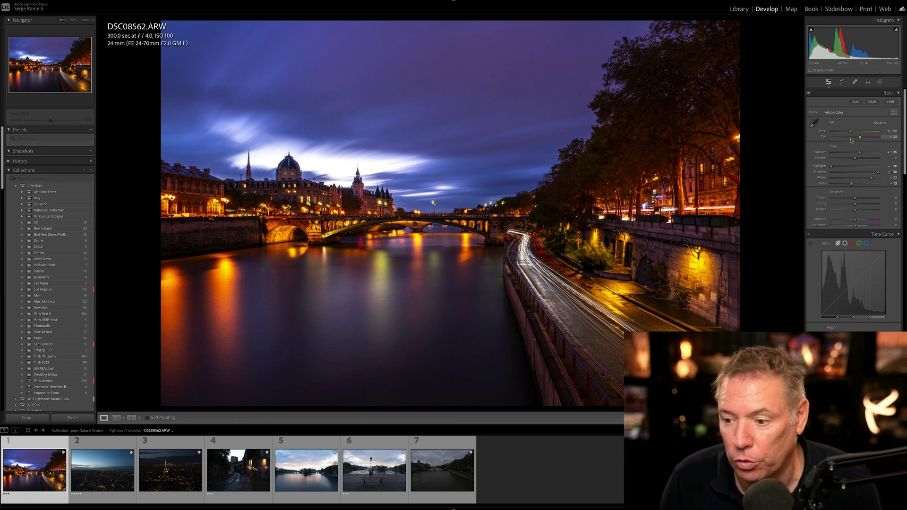
- Sample the blue of the sky near the horizon with Point Color and shift its hue slightly toward purple
drag(903, 130, 904, 189)
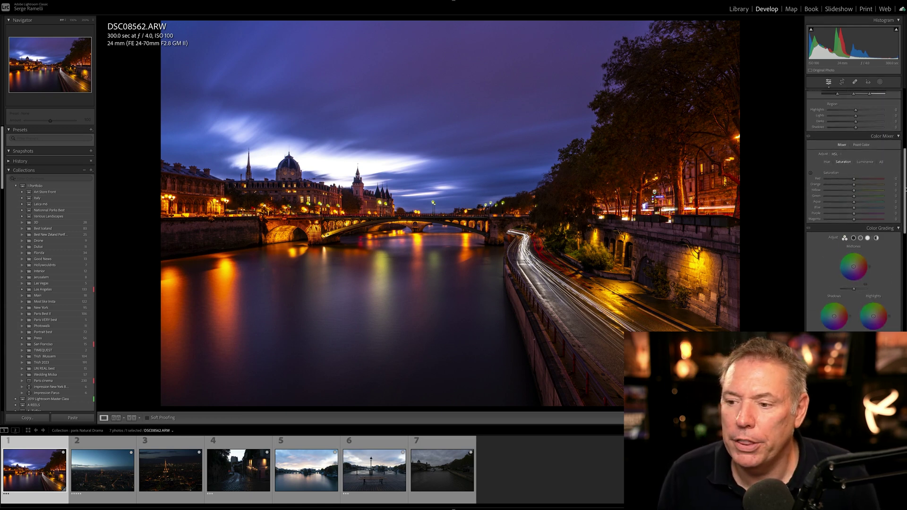
click(858, 146)
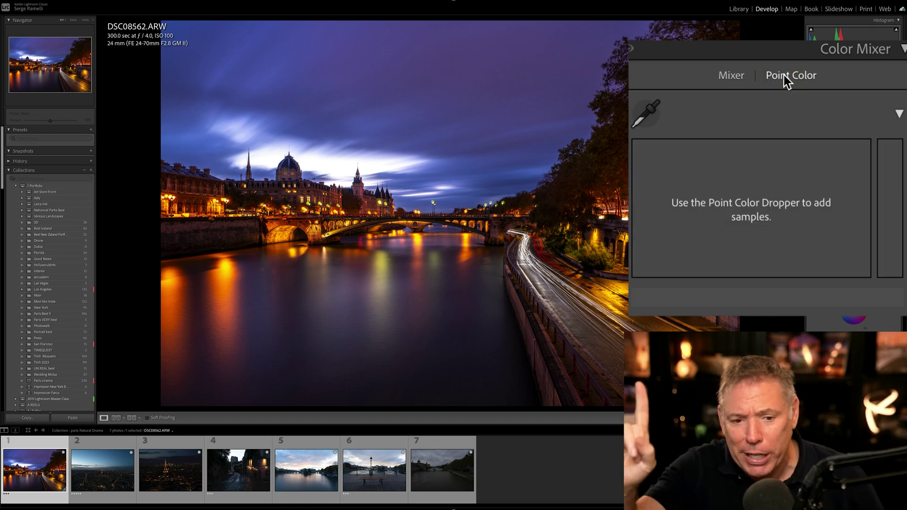
click(645, 123)
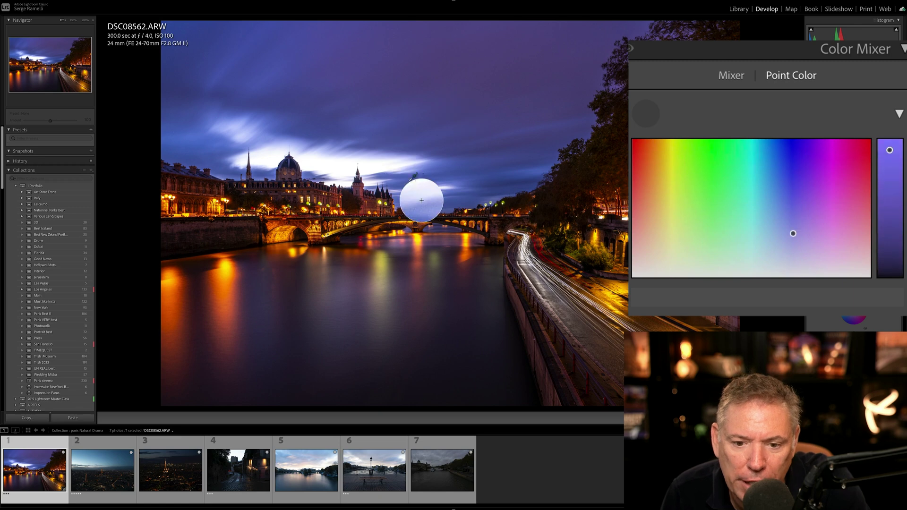
click(431, 171)
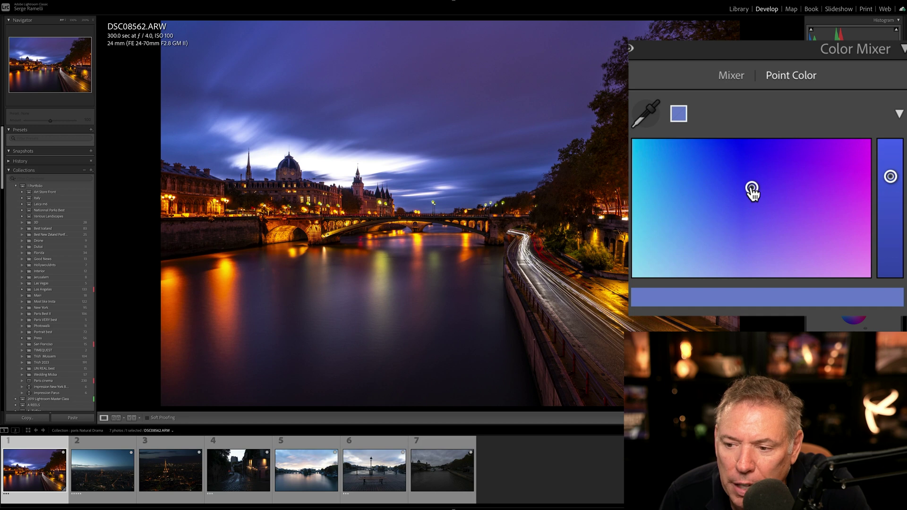
drag(752, 191, 759, 193)
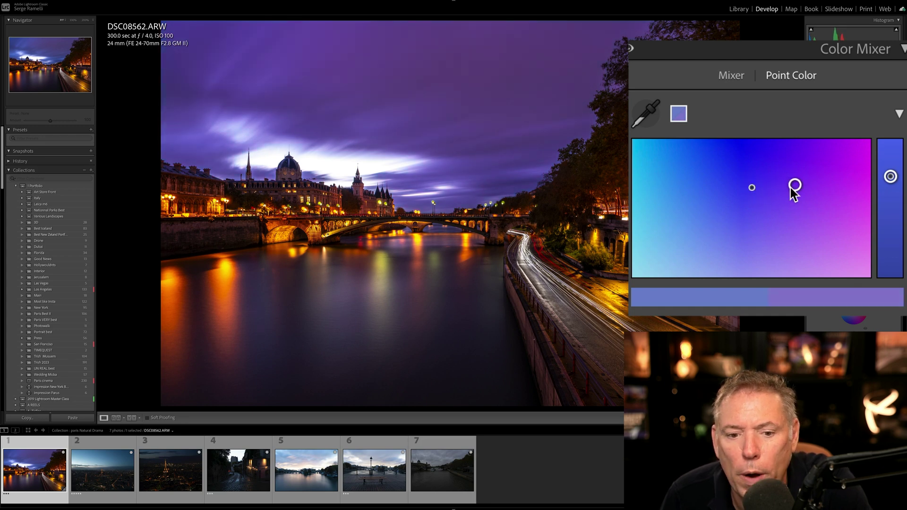
mouse_move(790, 188)
mouse_down()
mouse_move(718, 193)
mouse_move(771, 193)
mouse_up()
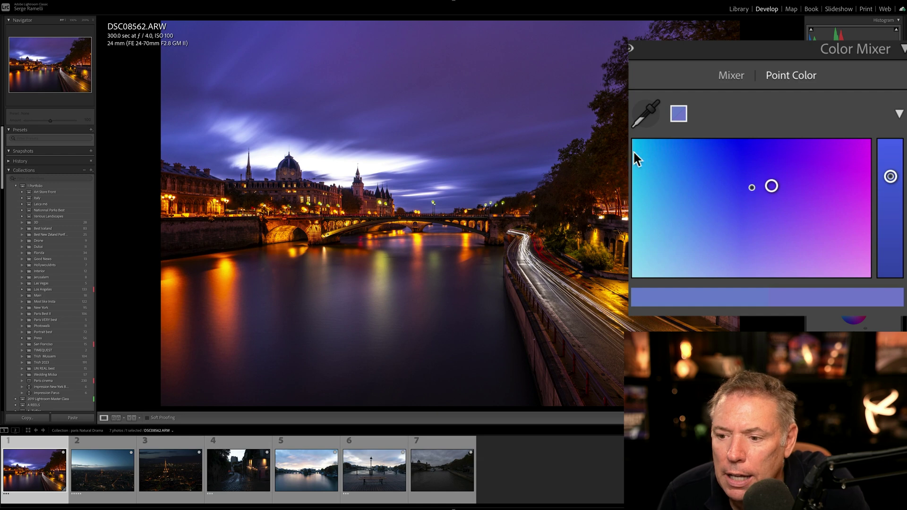
- Add a Point Color sample from the orange light near the bridge, shift it slightly toward red, and compare the Color Mixer effect
click(642, 117)
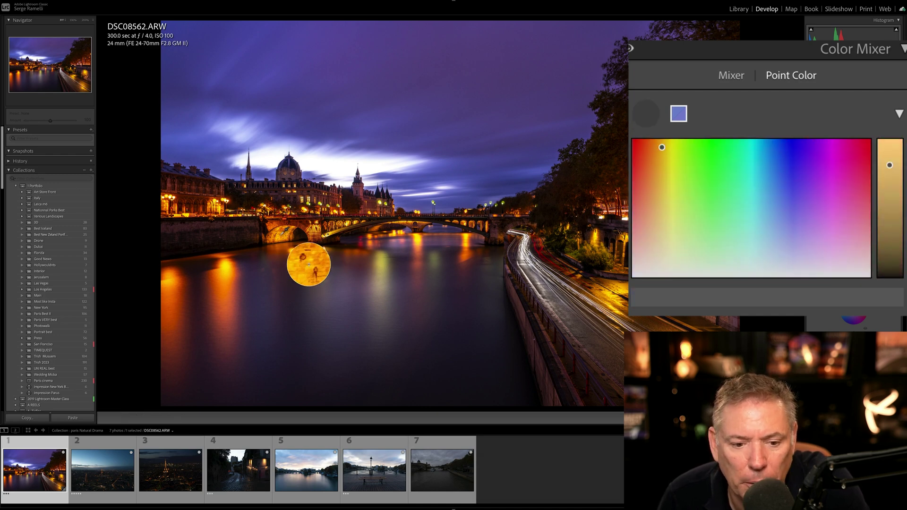
click(309, 264)
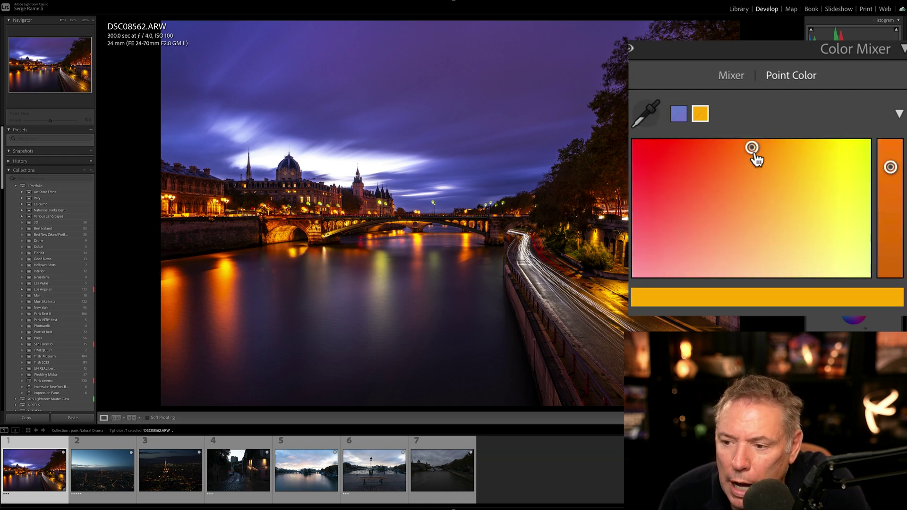
drag(754, 159, 747, 151)
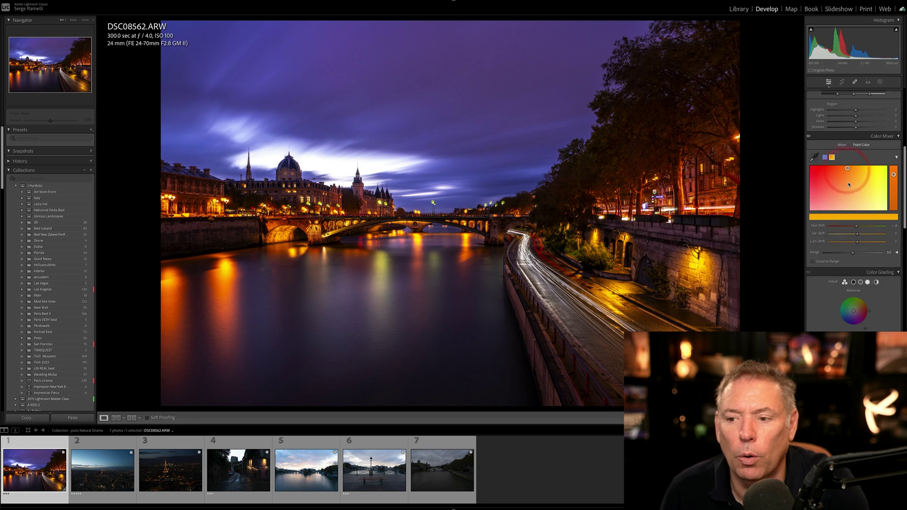
click(808, 138)
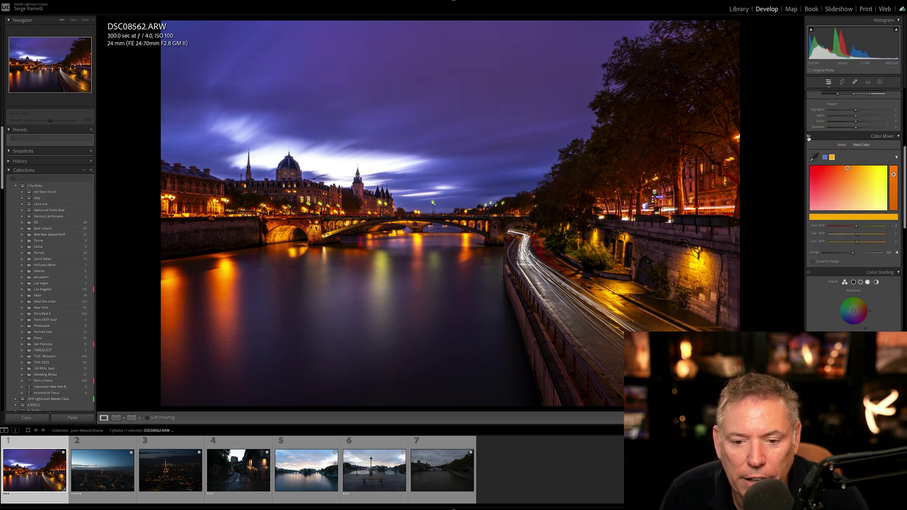
click(808, 137)
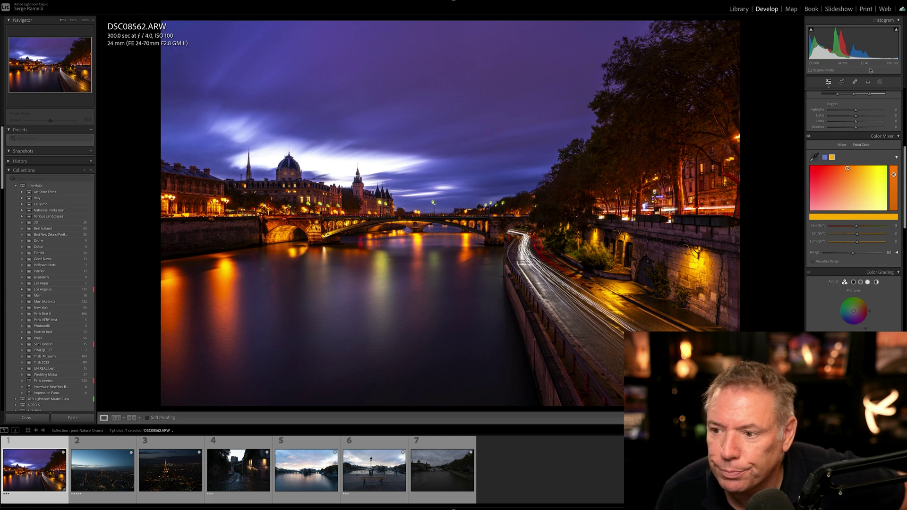
- Crop the photo to 16 x 9, positioning the frame low so the upper sky is cut and the road is kept
click(904, 127)
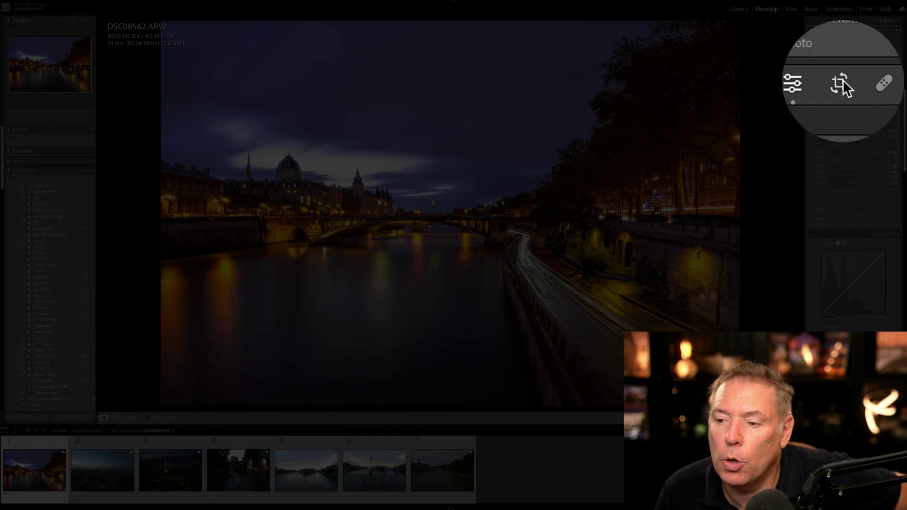
click(841, 82)
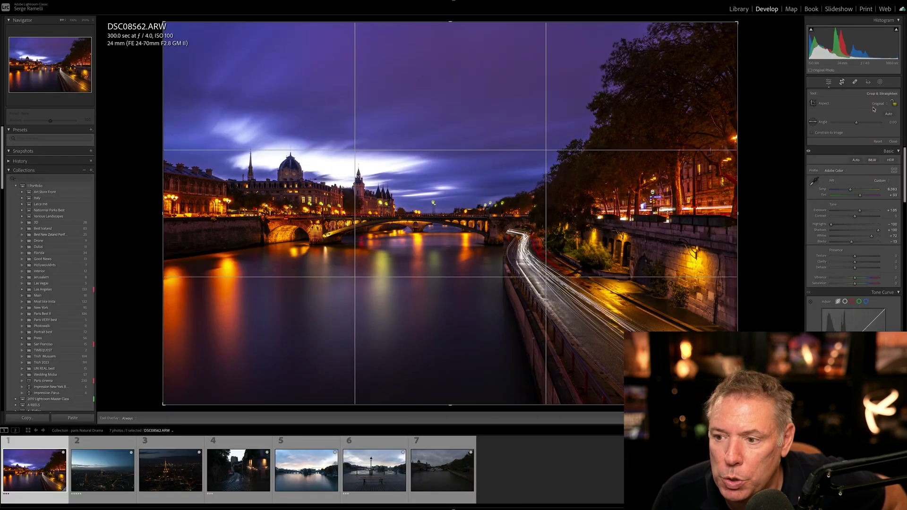
click(874, 110)
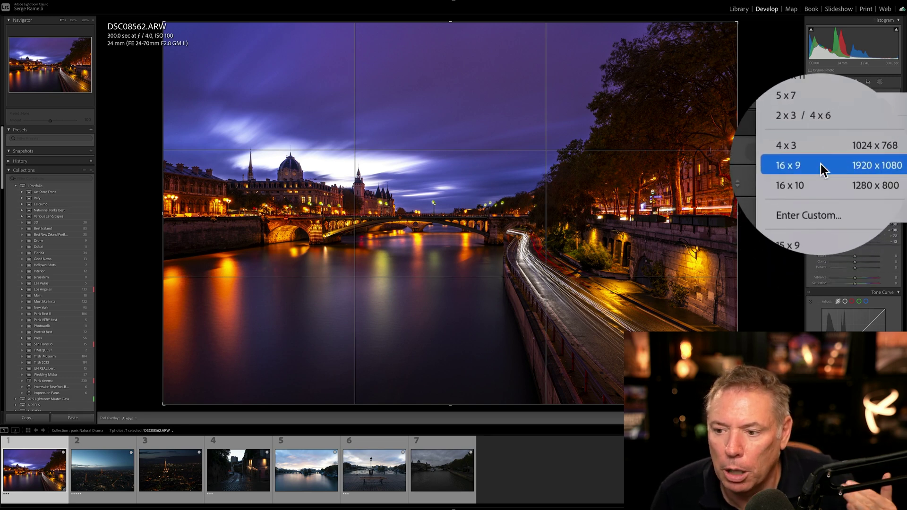
click(866, 158)
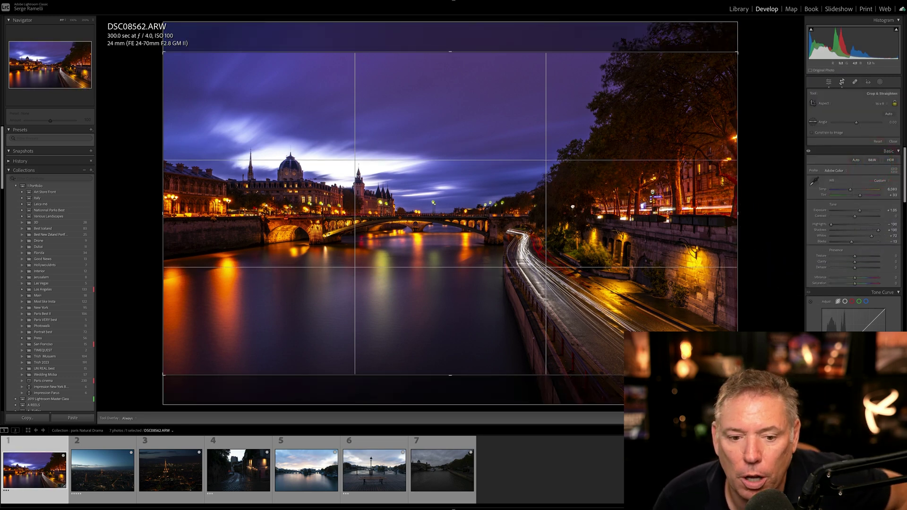
drag(571, 217, 573, 173)
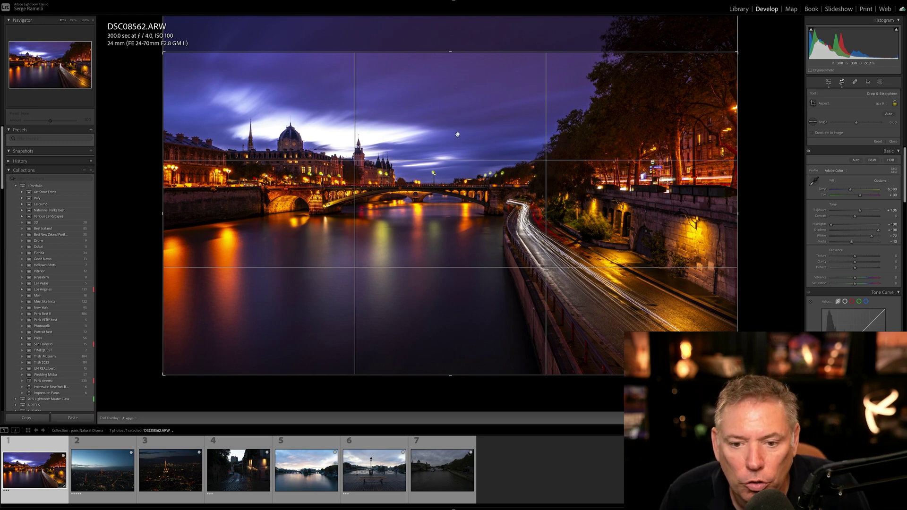
key(Return)
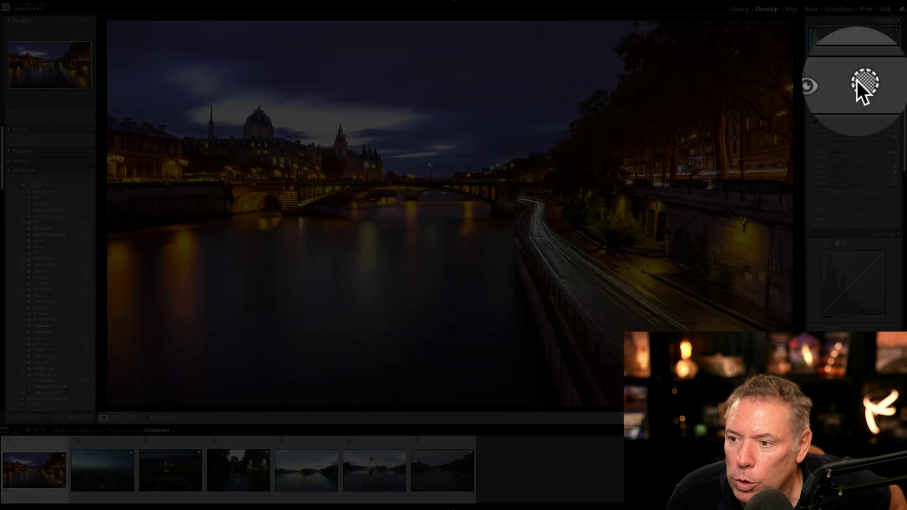
- Add a linear gradient mask fading up from the bottom of the river and lower its exposure slightly
click(879, 82)
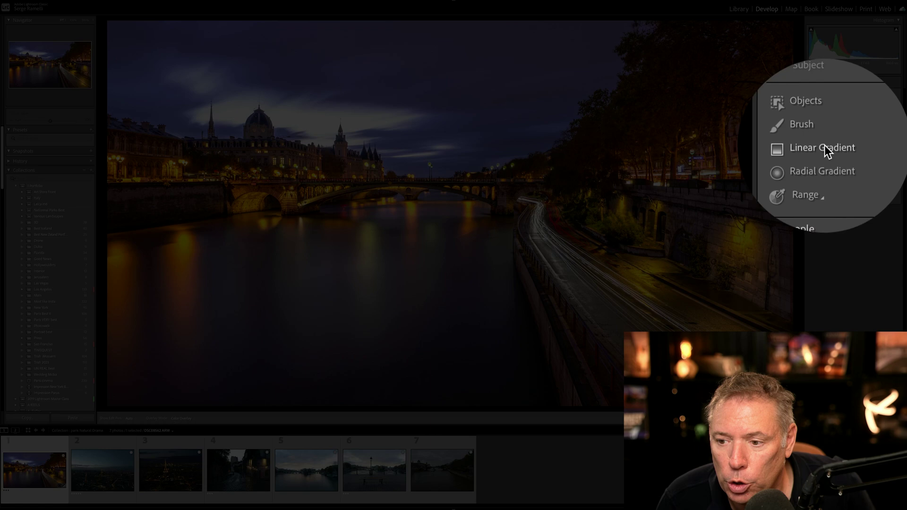
click(830, 147)
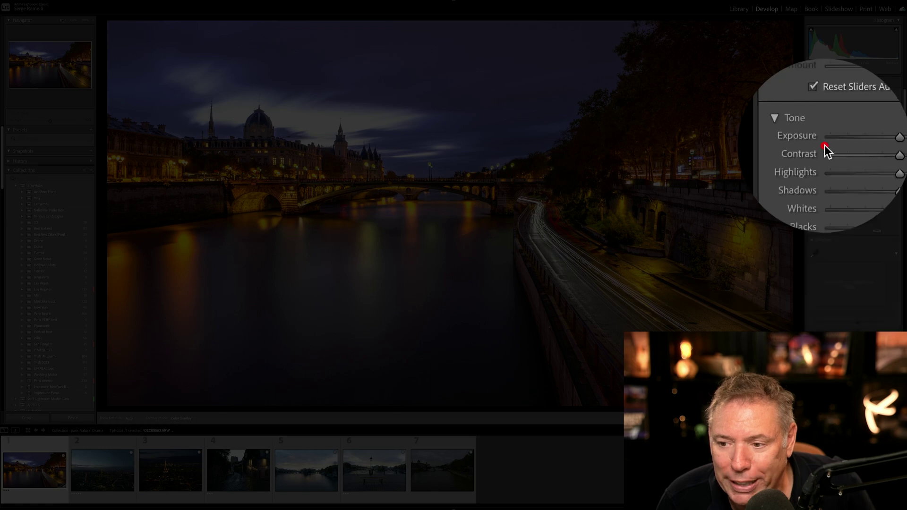
drag(448, 379, 454, 258)
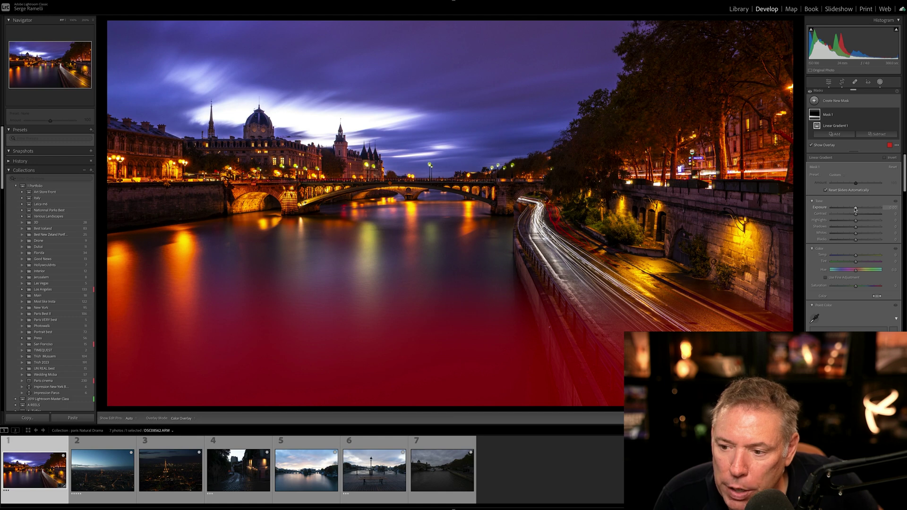
drag(855, 209, 852, 209)
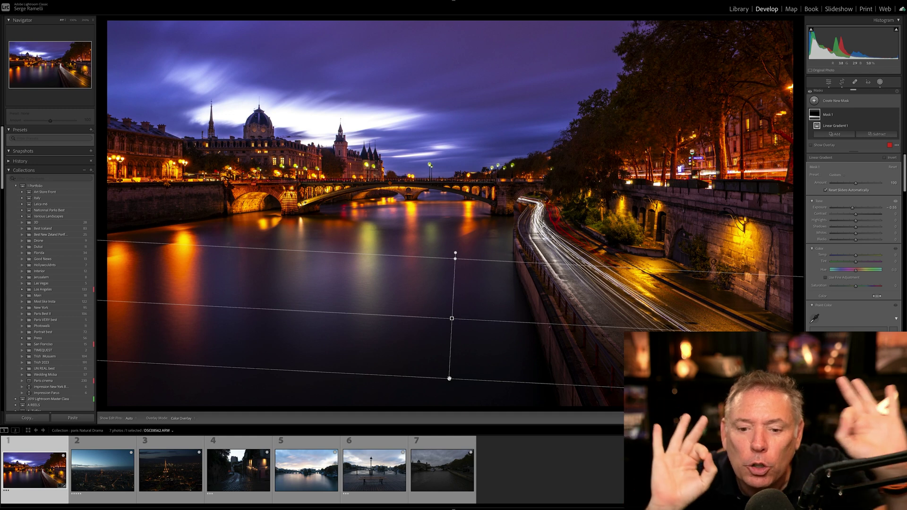
- Set the river gradient's exposure to about -1.65, test narrow and wide transitions, and shift it lower in the water
drag(455, 259, 453, 352)
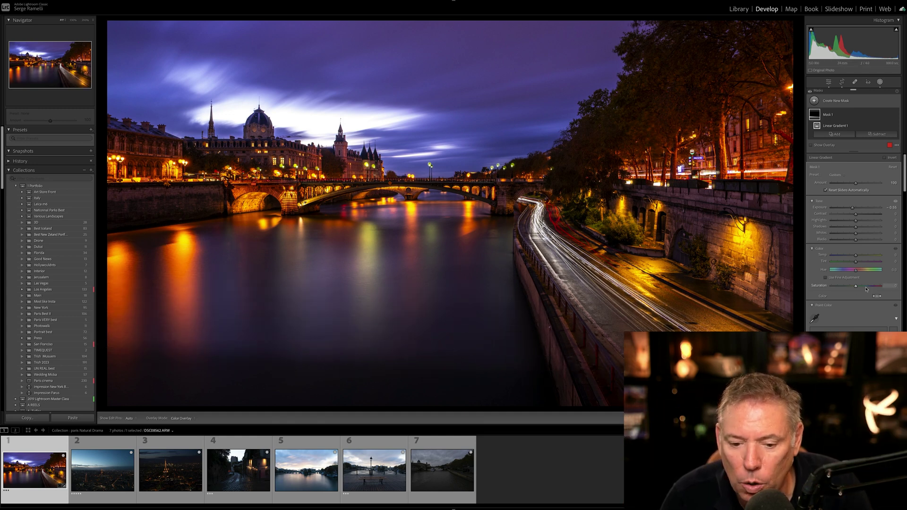
drag(852, 207, 853, 208)
drag(791, 211, 772, 214)
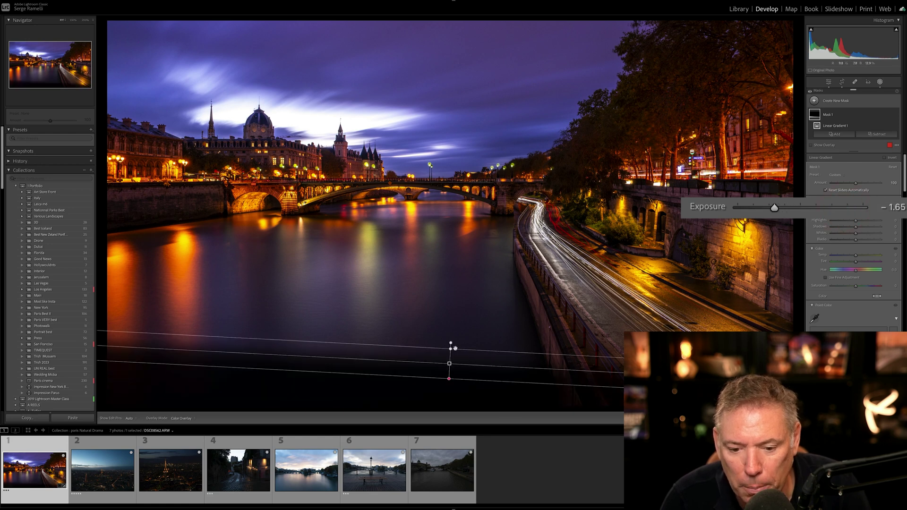
drag(450, 348, 455, 232)
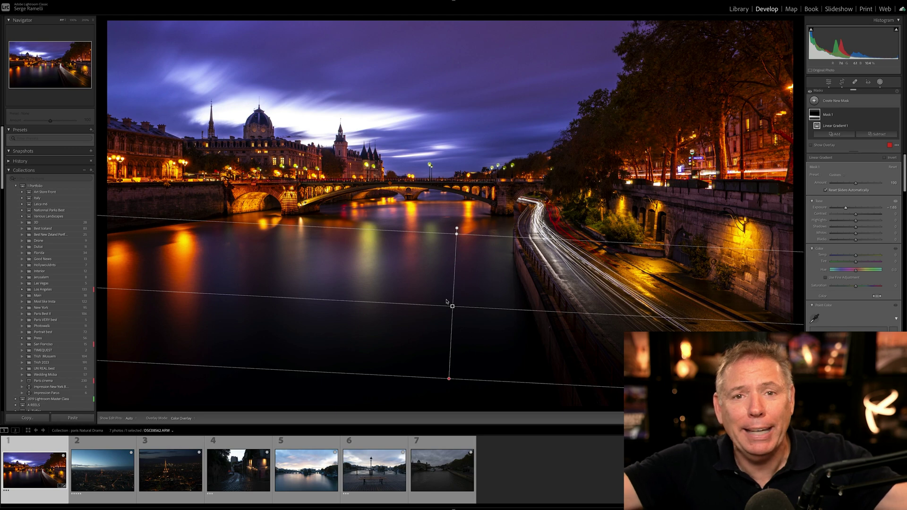
drag(452, 307, 375, 376)
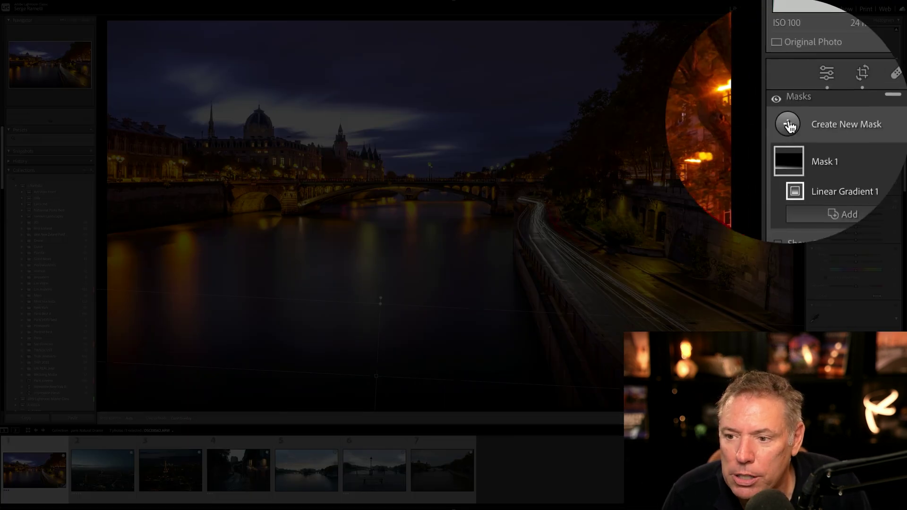
- Add a second linear gradient mask fading down from the top of the sky and lower its exposure slightly
click(832, 101)
click(789, 164)
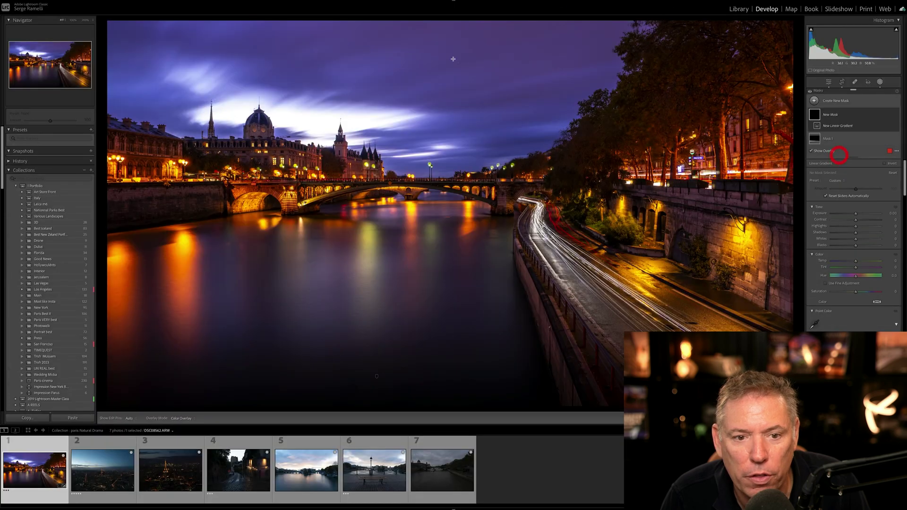
drag(326, 34, 332, 133)
drag(856, 222, 853, 222)
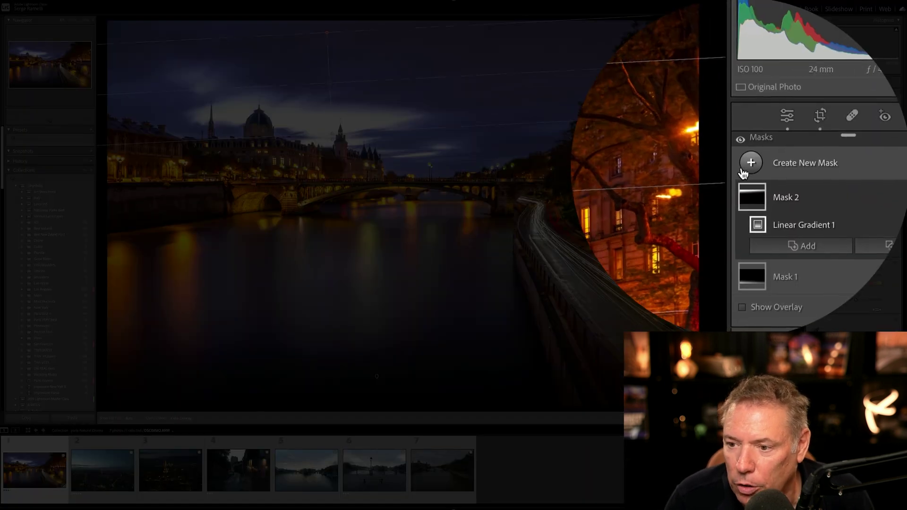
- Draw a wide radial gradient mask over the bright horizon above the bridge, with exposure about 1.13, and centre it slightly further right
click(825, 102)
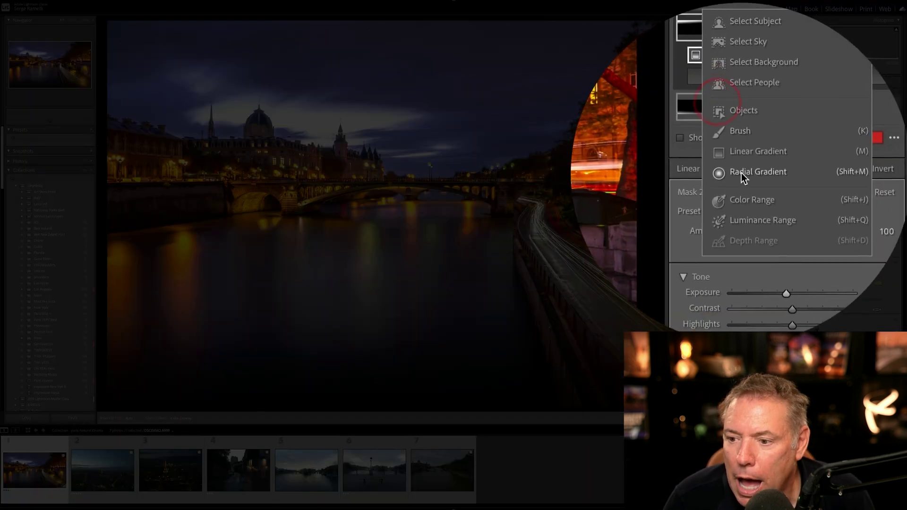
click(838, 160)
drag(408, 156, 563, 211)
drag(856, 246, 864, 246)
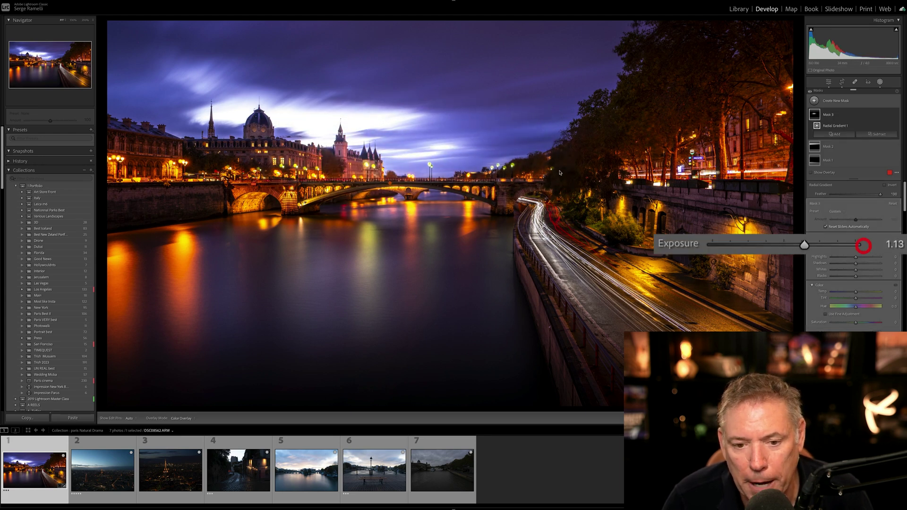
drag(408, 158, 422, 161)
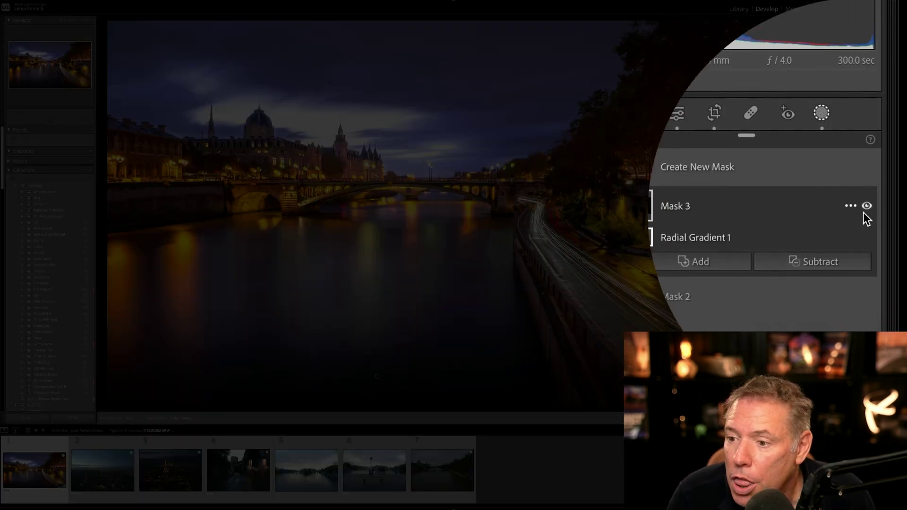
- Intersect the horizon's radial gradient mask with a Select Sky mask
click(889, 114)
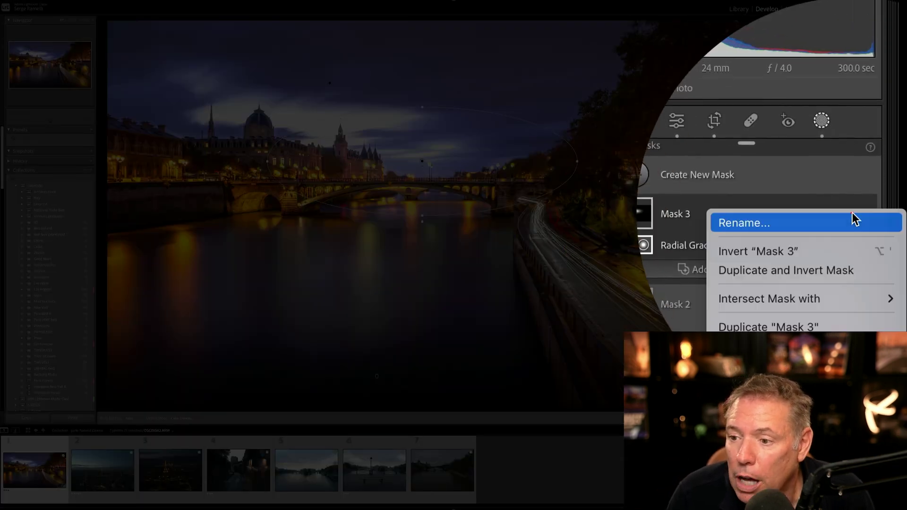
mouse_move(819, 299)
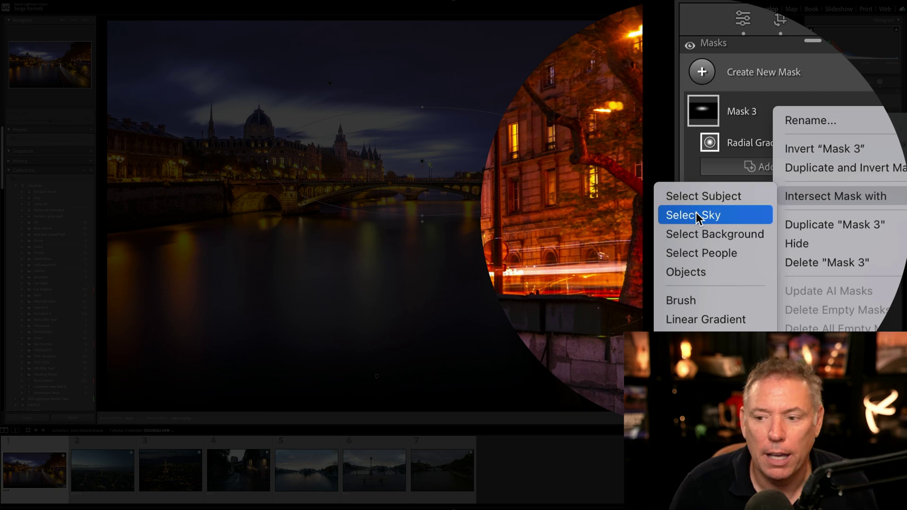
click(695, 218)
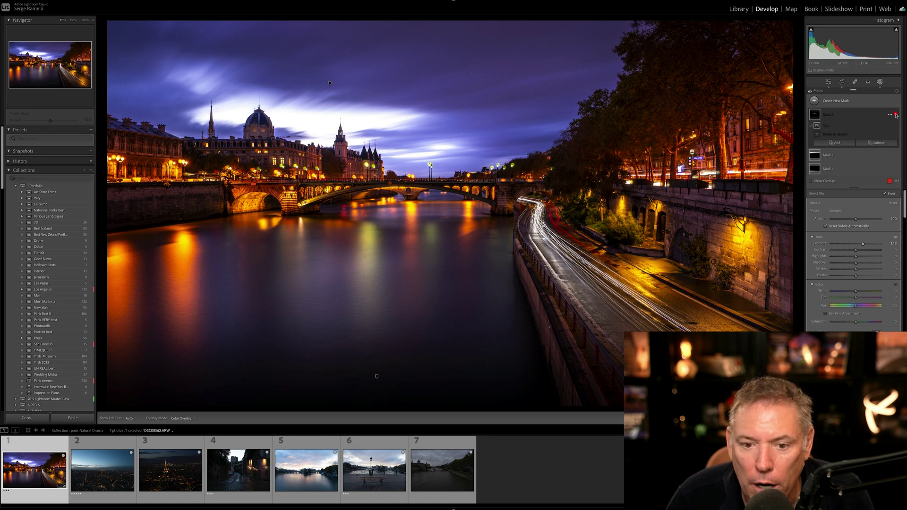
- Compare the photo with and without the sky-intersected horizon mask
click(896, 115)
click(896, 115)
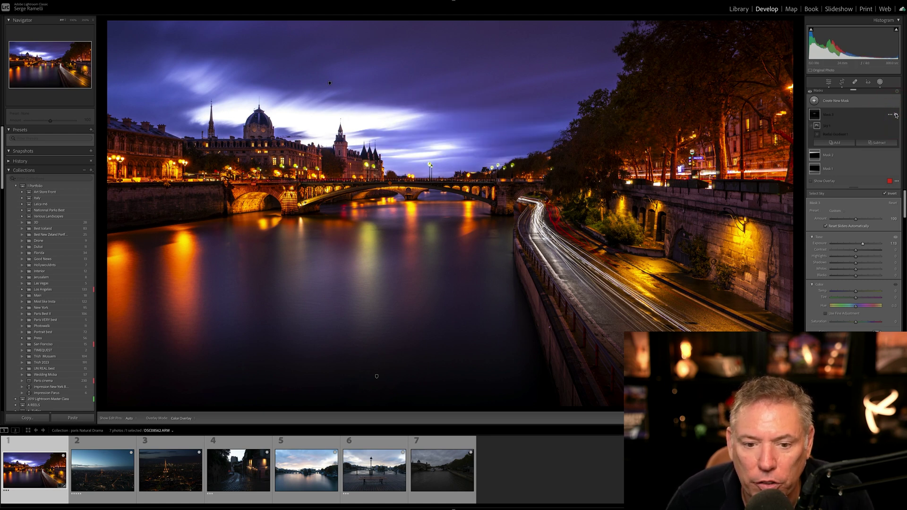
click(896, 115)
click(895, 116)
click(895, 115)
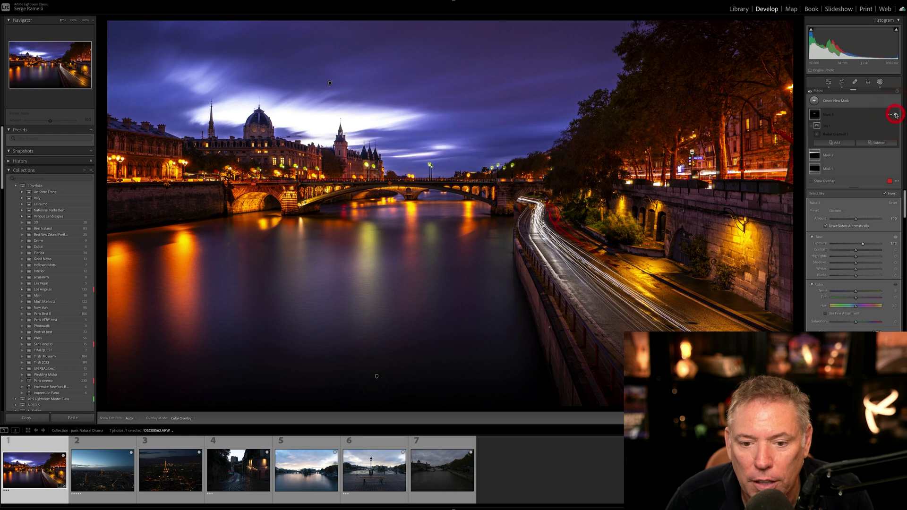
click(896, 115)
click(896, 115)
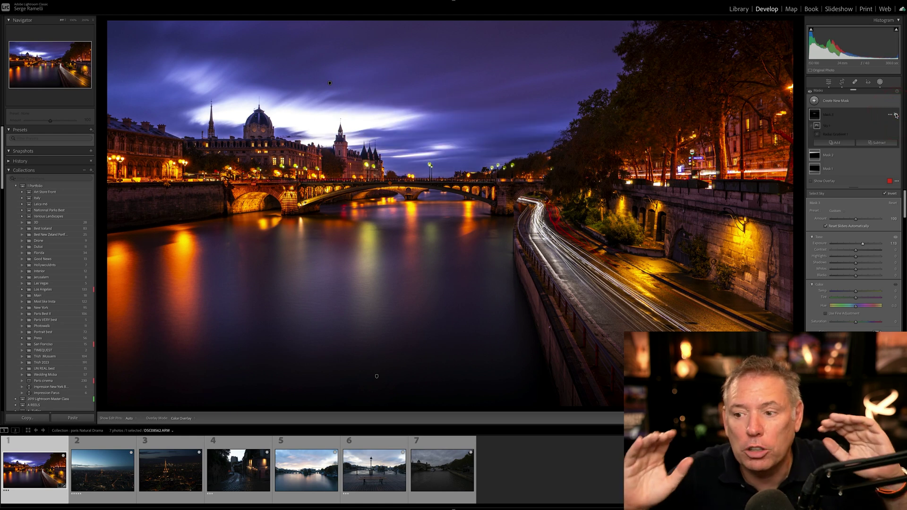
click(896, 115)
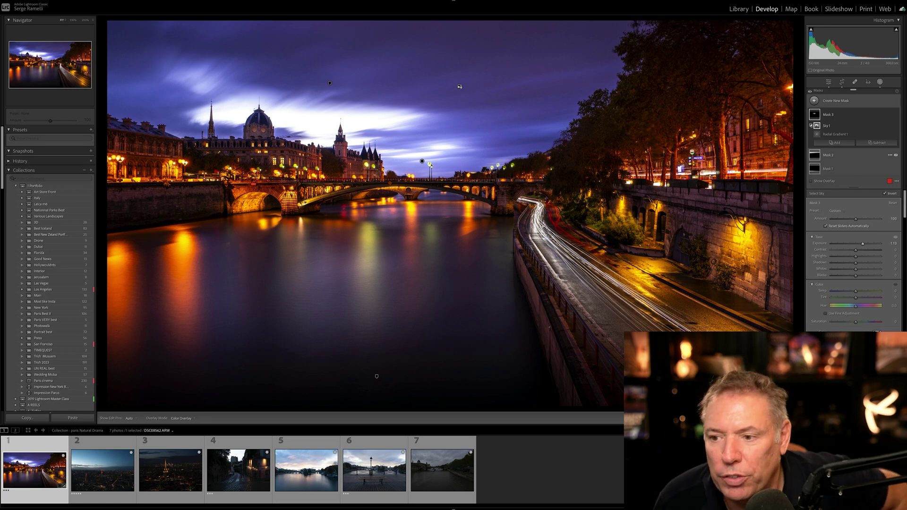
- Add a size 4 brush mask and paint test zigzags across the river, comparing a hard edge with Feather 100
click(814, 100)
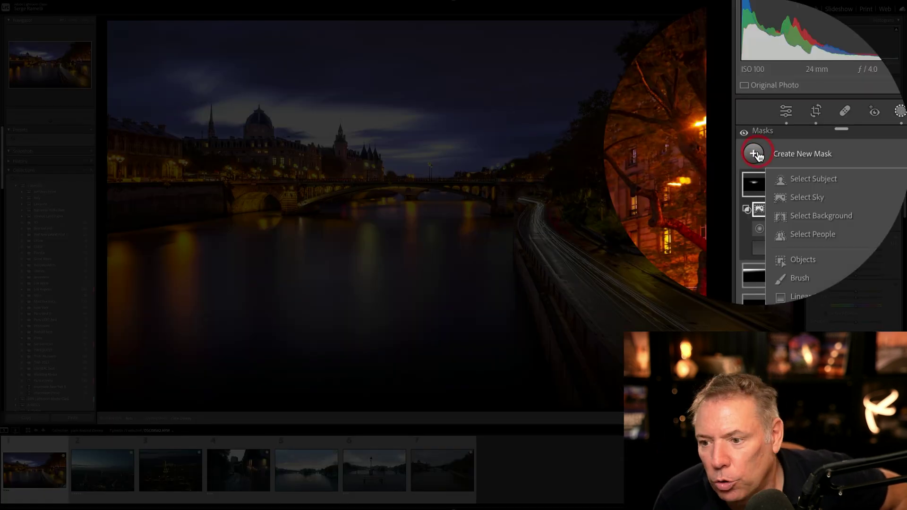
click(758, 159)
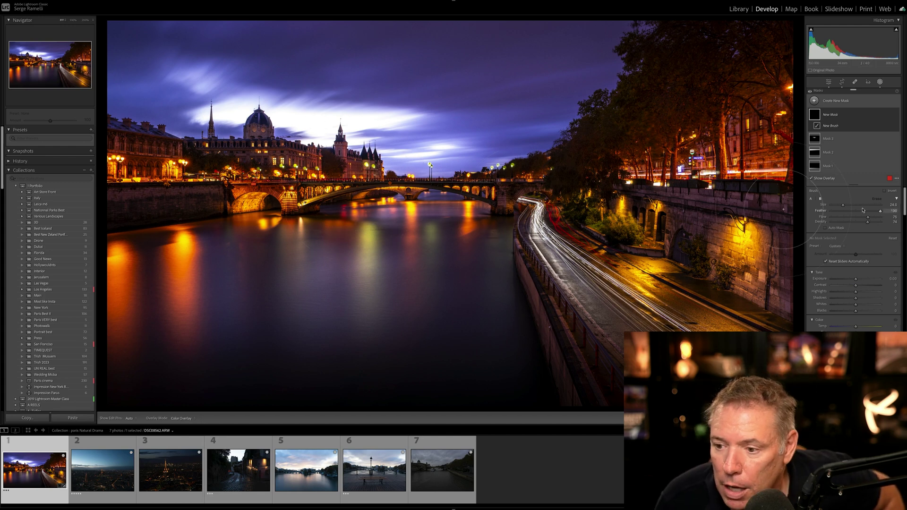
drag(863, 211, 832, 211)
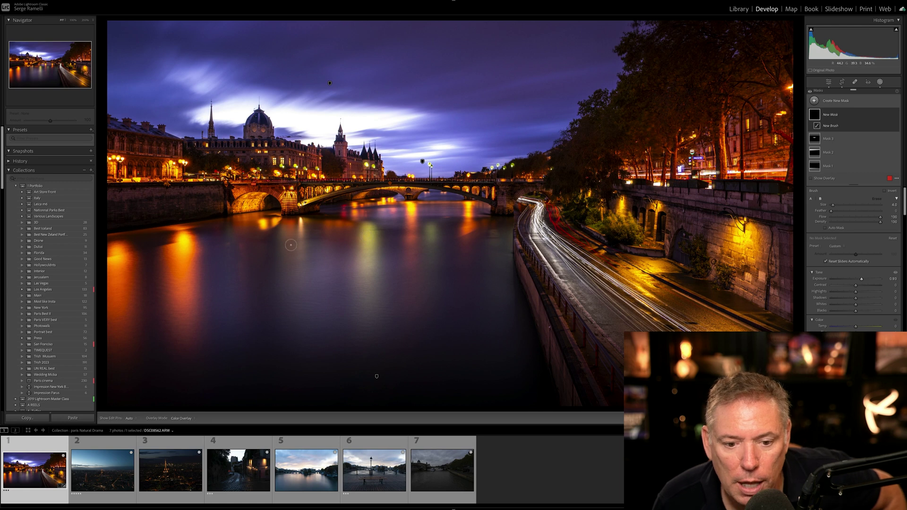
mouse_move(290, 245)
mouse_down()
mouse_move(394, 231)
mouse_move(308, 277)
mouse_move(432, 260)
mouse_move(352, 311)
mouse_move(471, 286)
mouse_up()
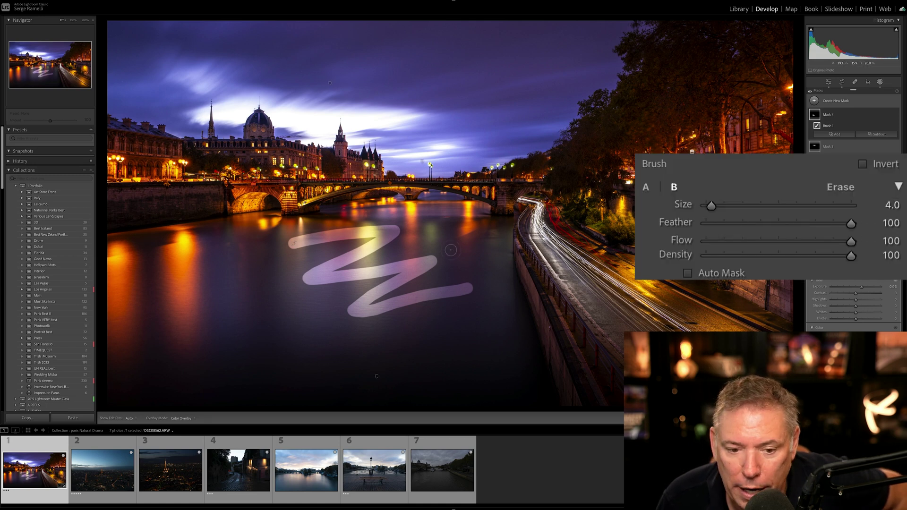
mouse_move(267, 255)
mouse_down()
mouse_move(272, 295)
mouse_move(318, 319)
mouse_move(314, 338)
mouse_move(370, 348)
mouse_move(428, 336)
mouse_up()
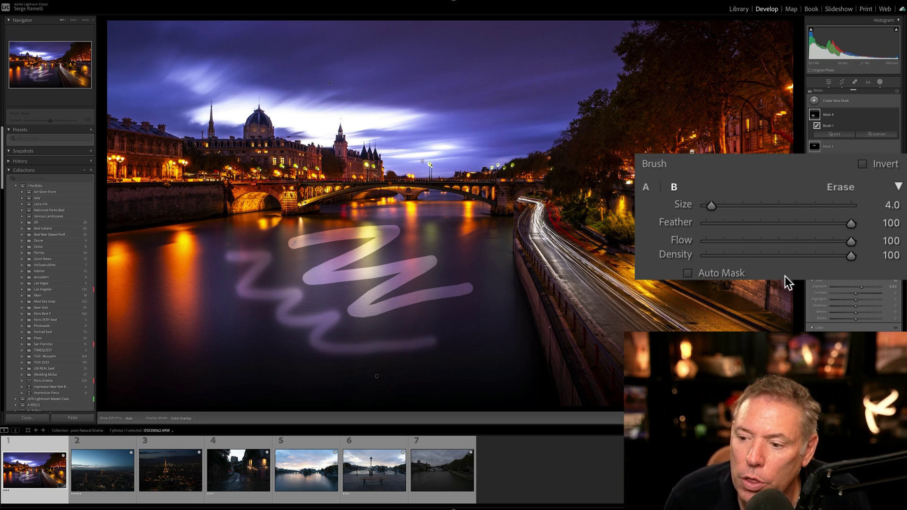
- Set the brush's Flow to 75 and Density to 76, and paint a faint test stroke on the river
click(814, 242)
click(815, 256)
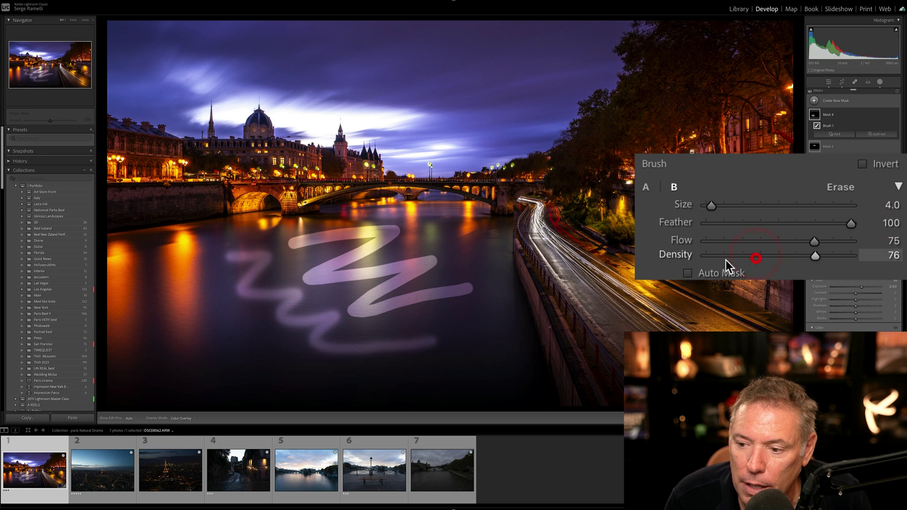
drag(193, 279, 253, 327)
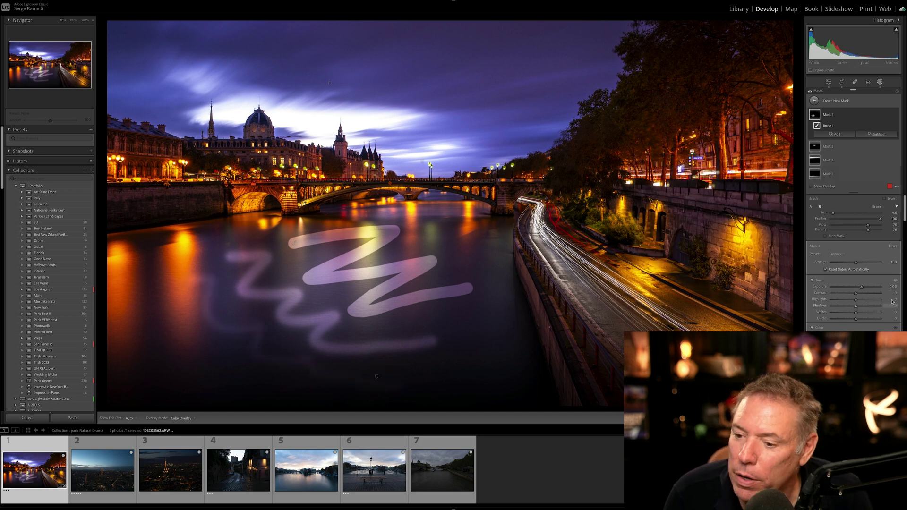
- Lower the test mask's exposure to about 0.45 and delete the test brush strokes from the river
drag(861, 287, 858, 287)
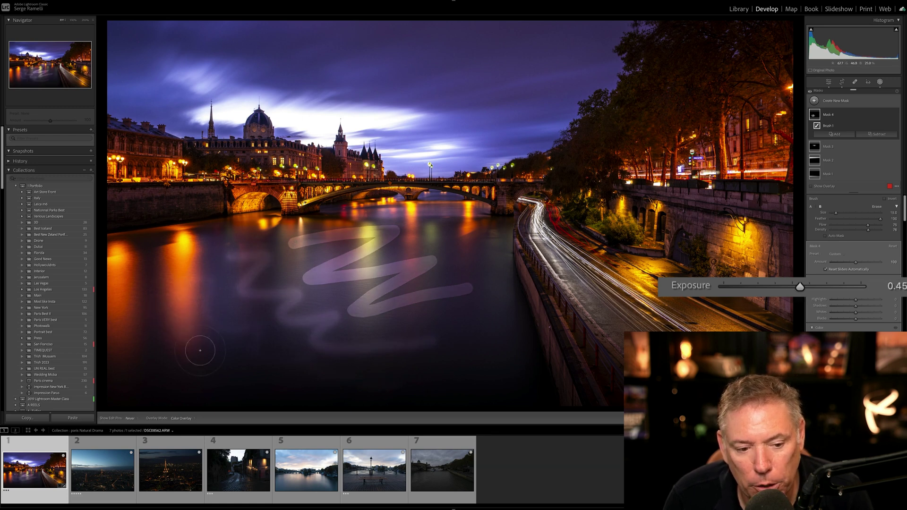
key(h)
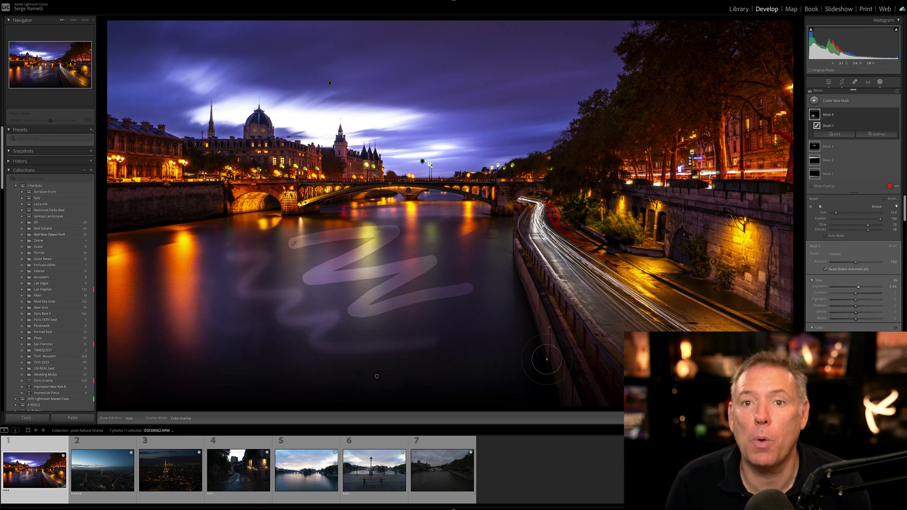
key(BackSpace)
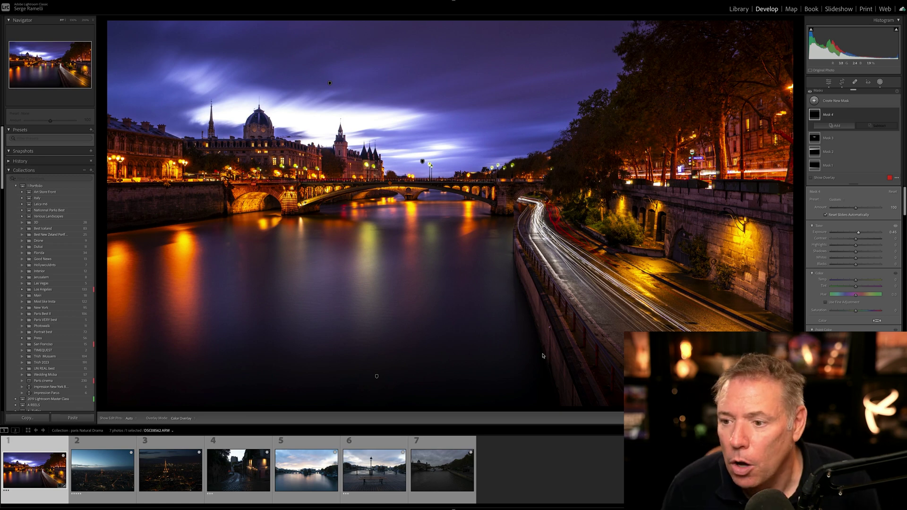
- Add a new brush mask with exposure raised to about 1 and paint over the road's light trails and along the bridge
click(814, 100)
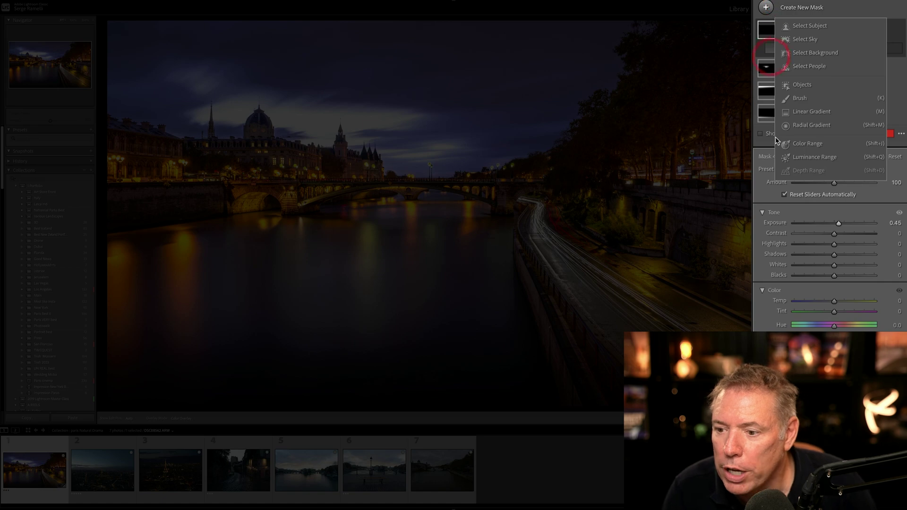
click(803, 99)
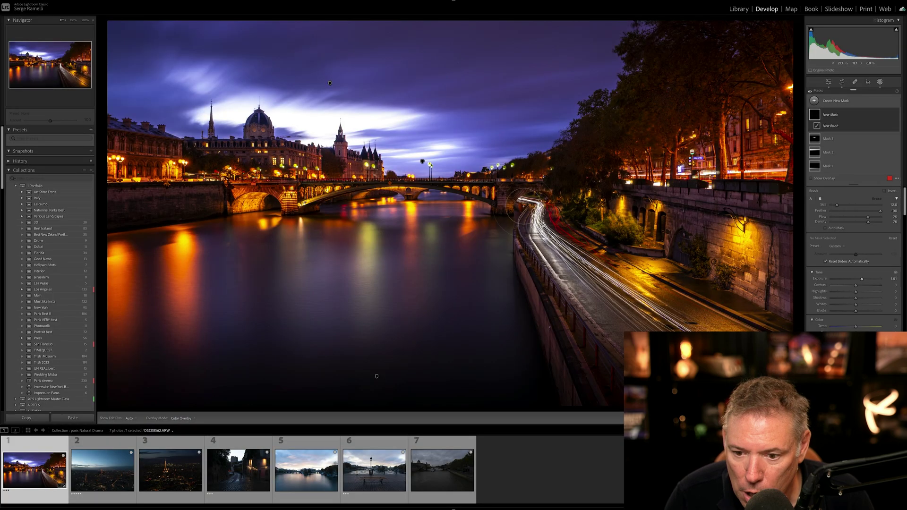
drag(512, 198, 628, 314)
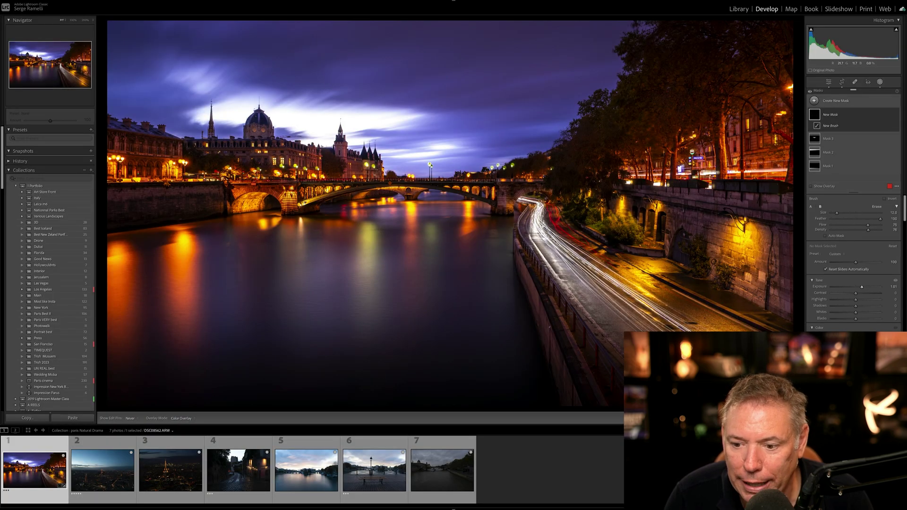
mouse_move(499, 193)
mouse_down()
mouse_move(411, 168)
mouse_move(554, 200)
mouse_move(422, 193)
mouse_move(236, 192)
mouse_up()
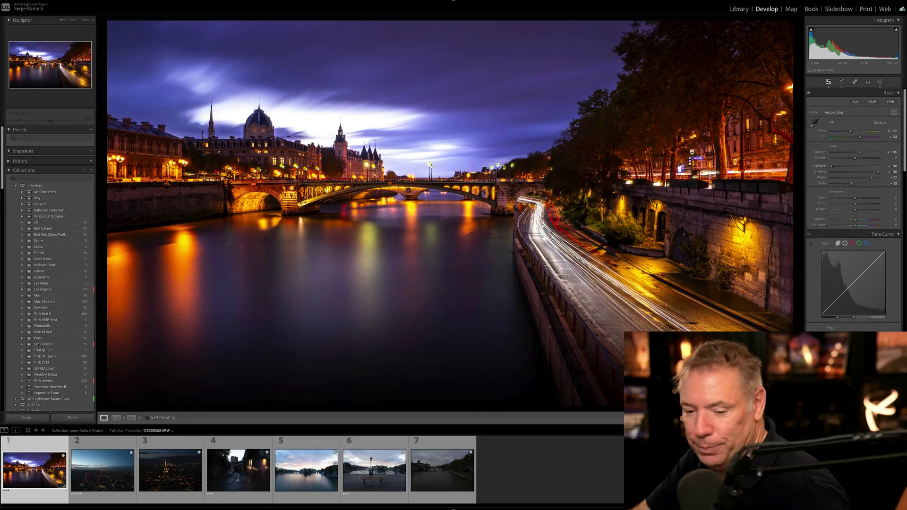
- Open the second photo of the collection, the dusk aerial view of Paris with the Eiffel Tower
click(106, 453)
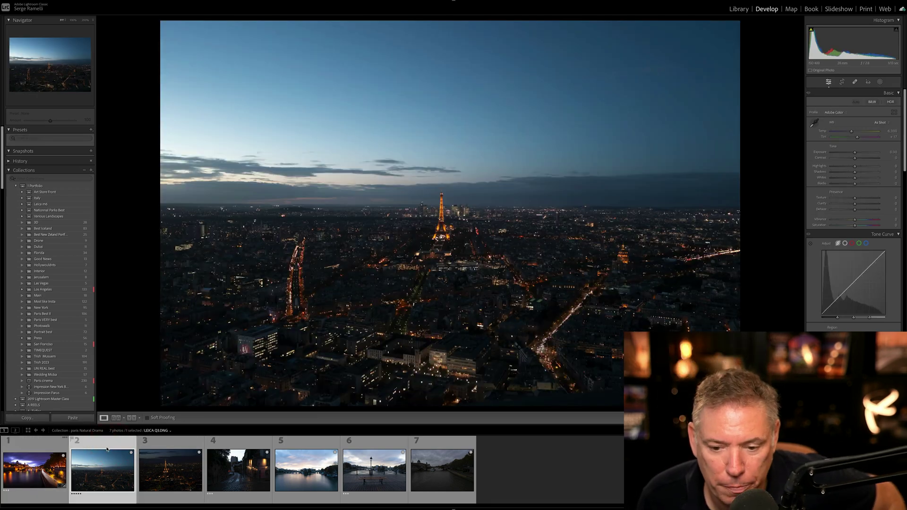
- Compare the dusk and night Eiffel Tower photos, returning to the dusk shot to examine the area around the tower
click(179, 444)
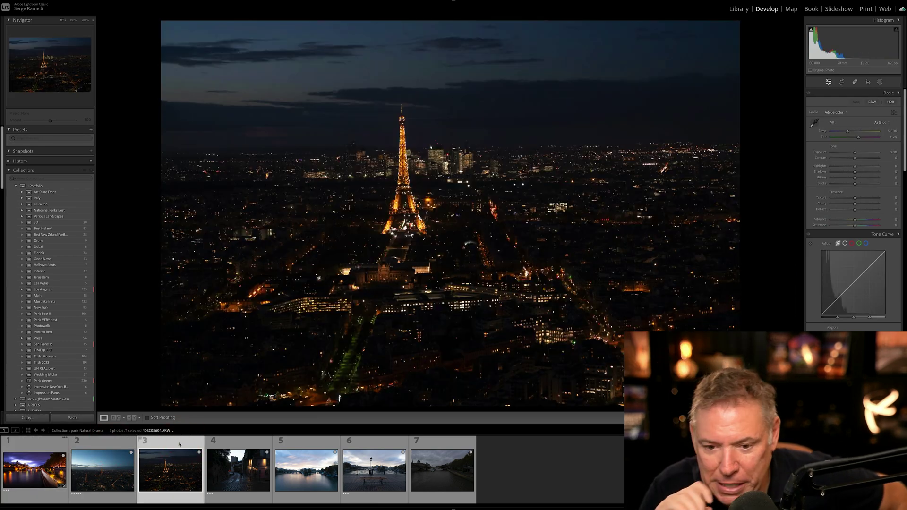
click(100, 446)
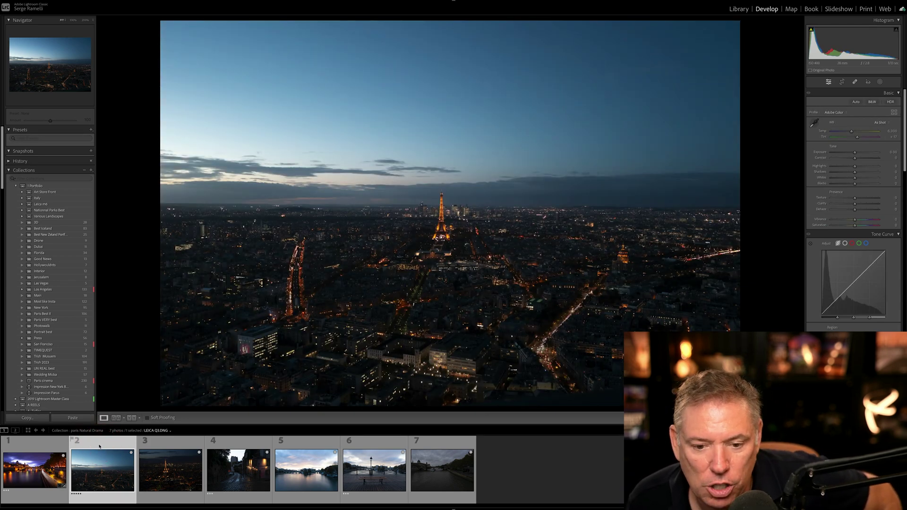
click(170, 446)
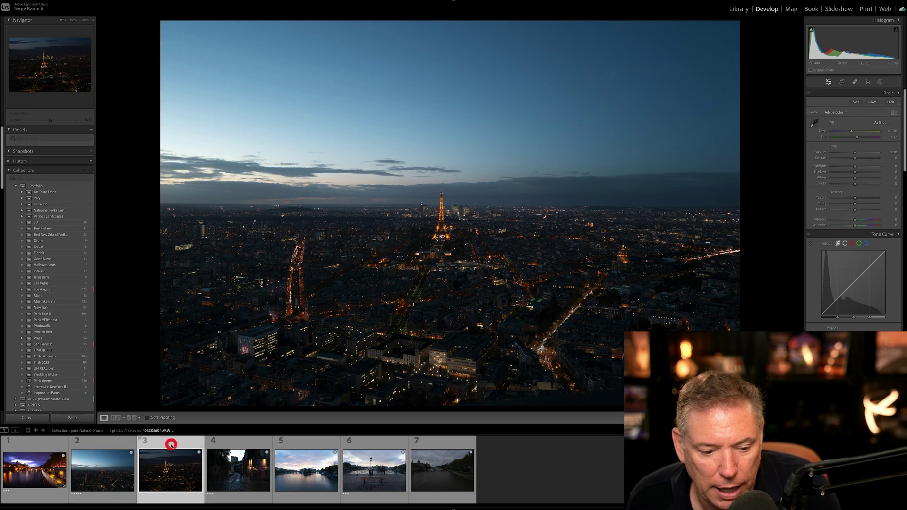
click(113, 445)
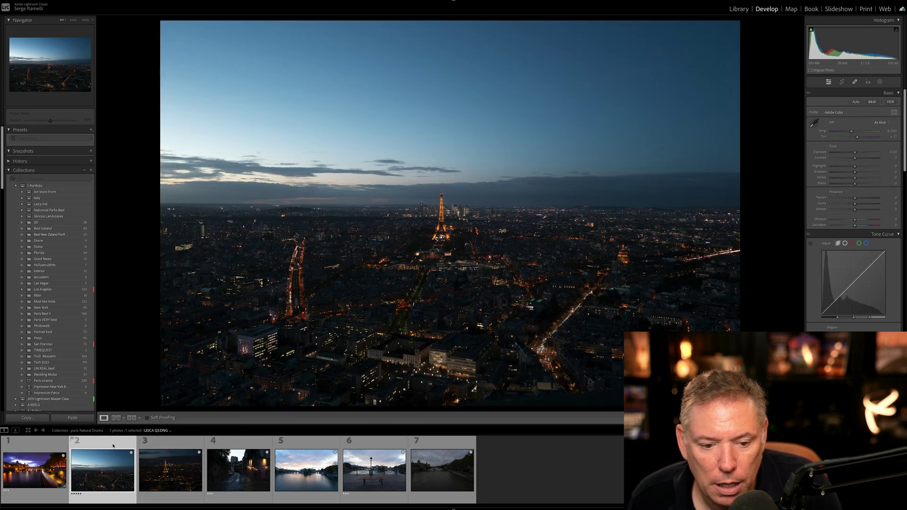
click(173, 446)
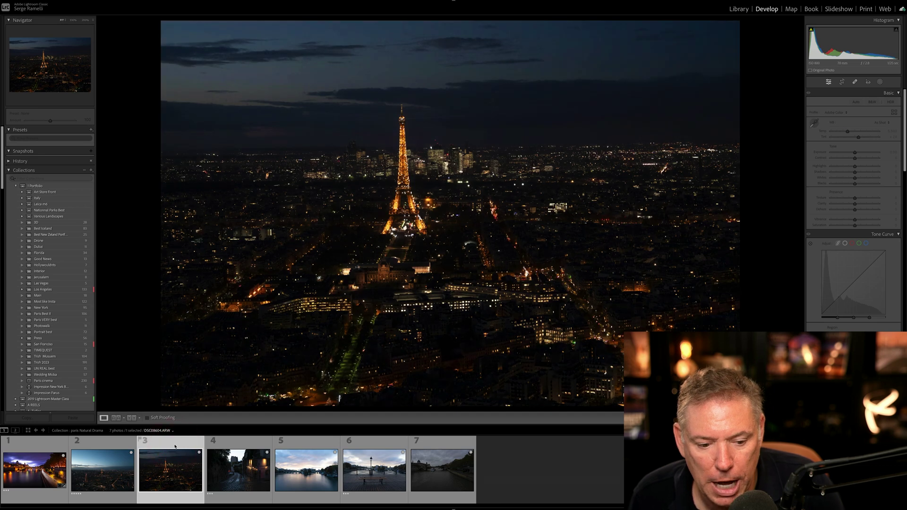
click(114, 447)
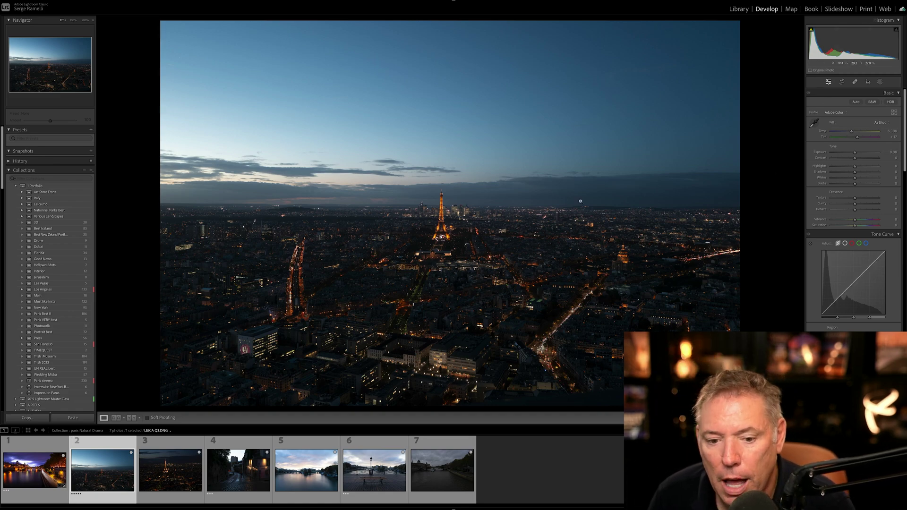
click(441, 214)
click(440, 214)
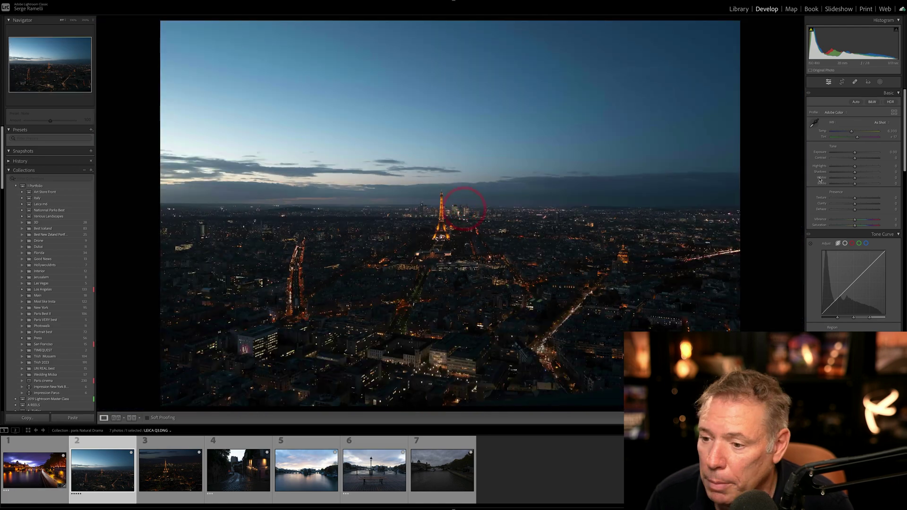
- Set the dusk photo's Highlights to −100, Shadows to +100, Blacks to −22 and Whites to +66
click(860, 173)
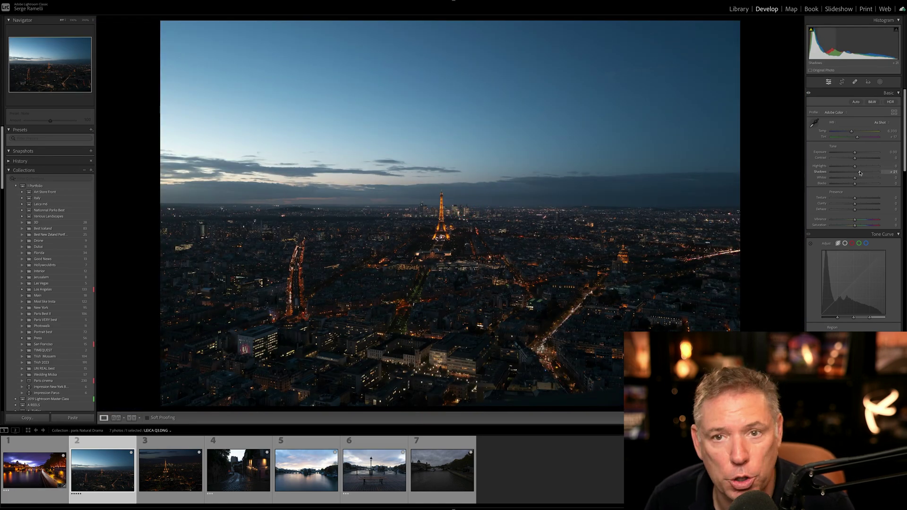
drag(859, 173, 828, 166)
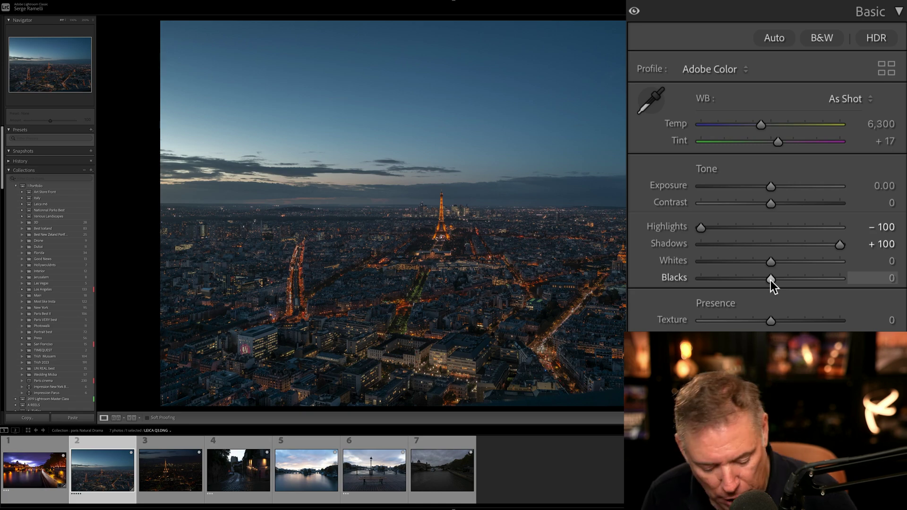
drag(769, 280, 749, 280)
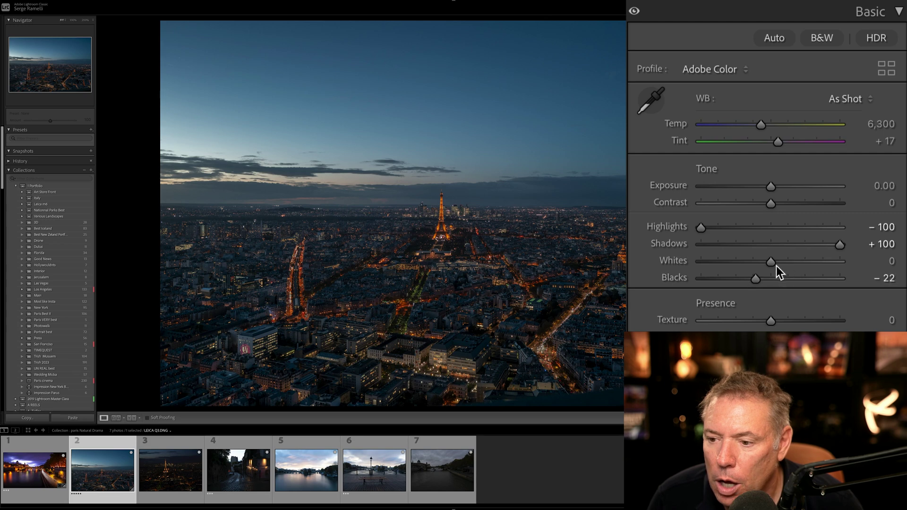
drag(777, 262, 820, 263)
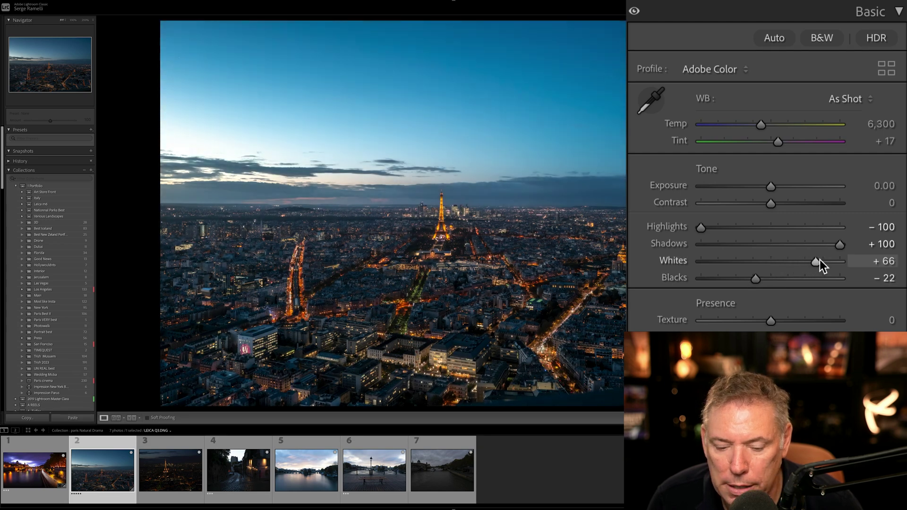
- Set the Contrast to +40 and Exposure to −0.35, and raise the Whites to +77
click(797, 203)
drag(774, 189, 768, 192)
drag(809, 262, 821, 261)
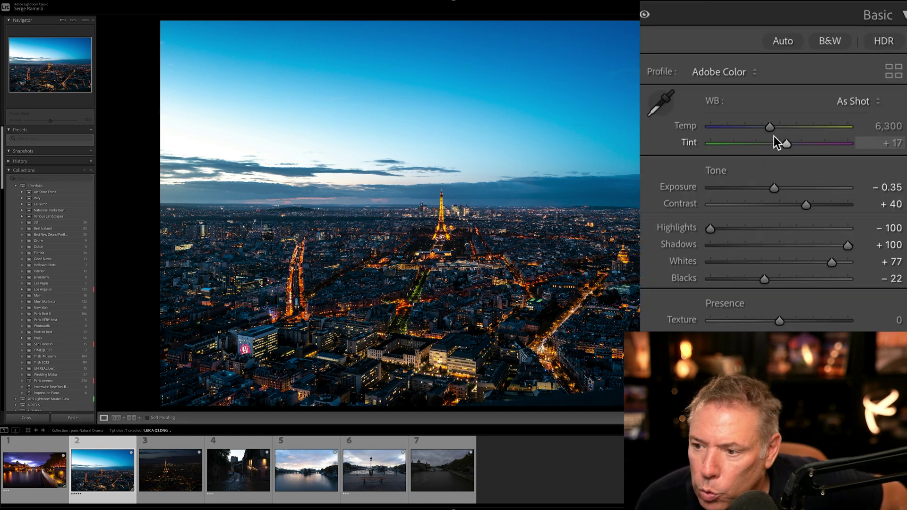
- Try the Daylight and Cloudy white balances, choose Shade instead, and shift the Tint towards magenta
click(871, 100)
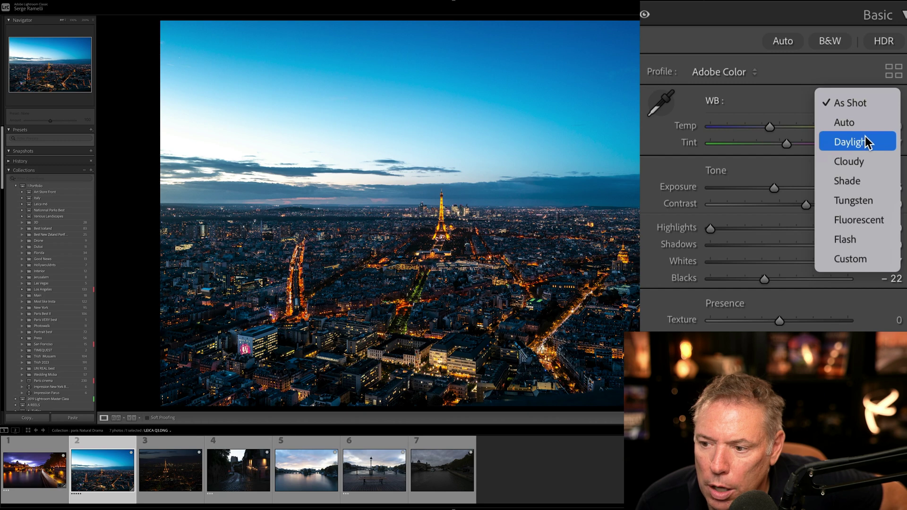
click(885, 137)
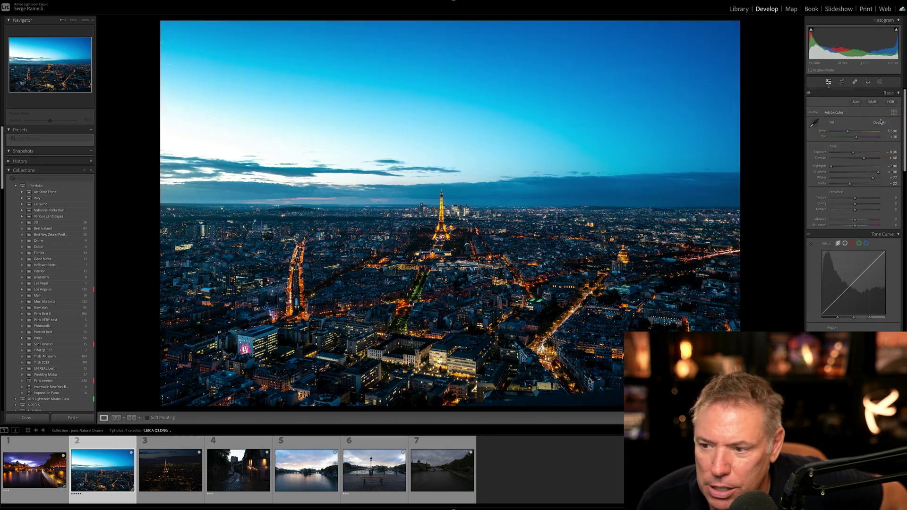
click(880, 122)
click(881, 129)
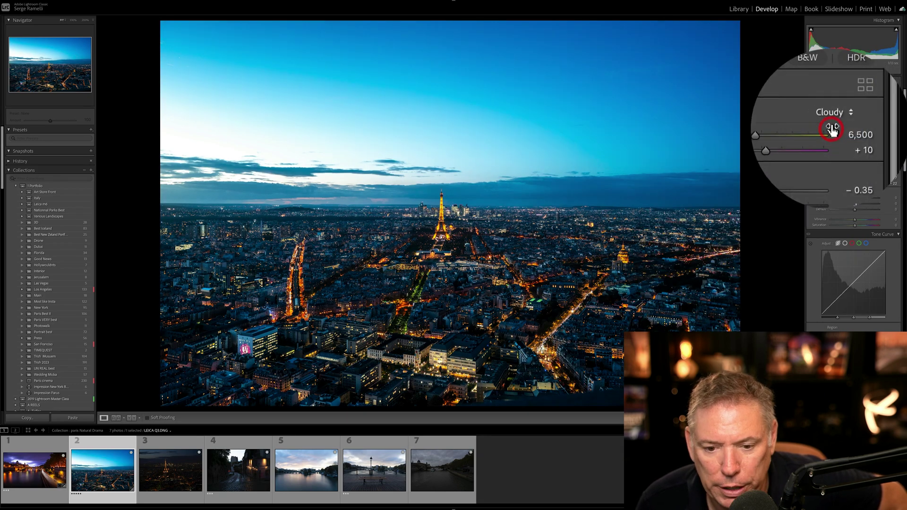
click(882, 122)
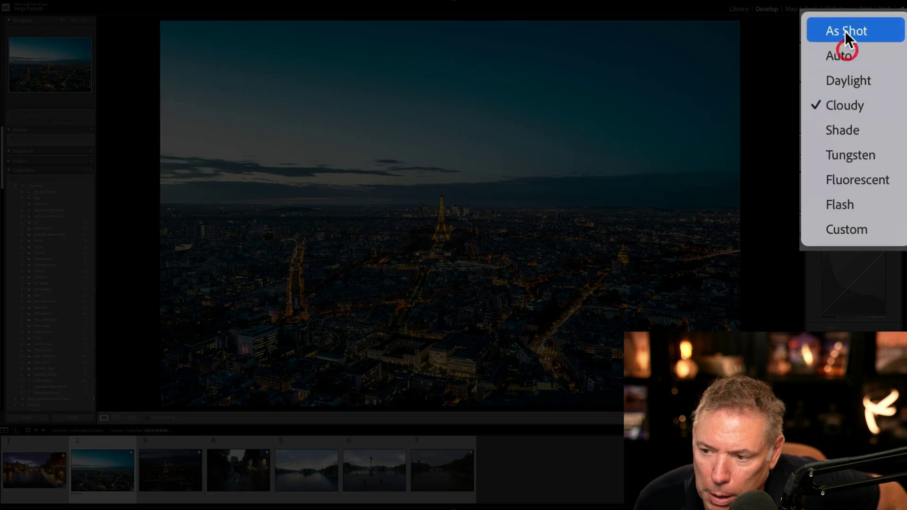
click(850, 131)
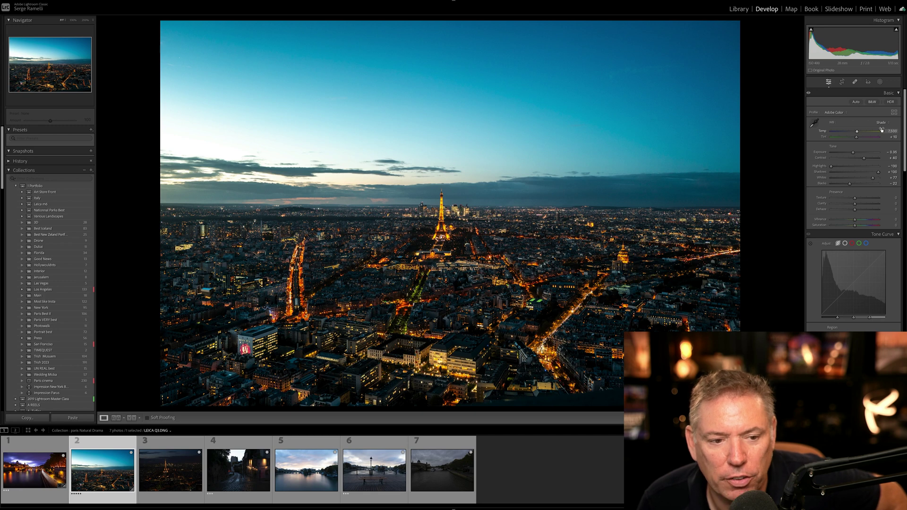
drag(856, 136, 861, 137)
drag(811, 168, 812, 168)
click(798, 152)
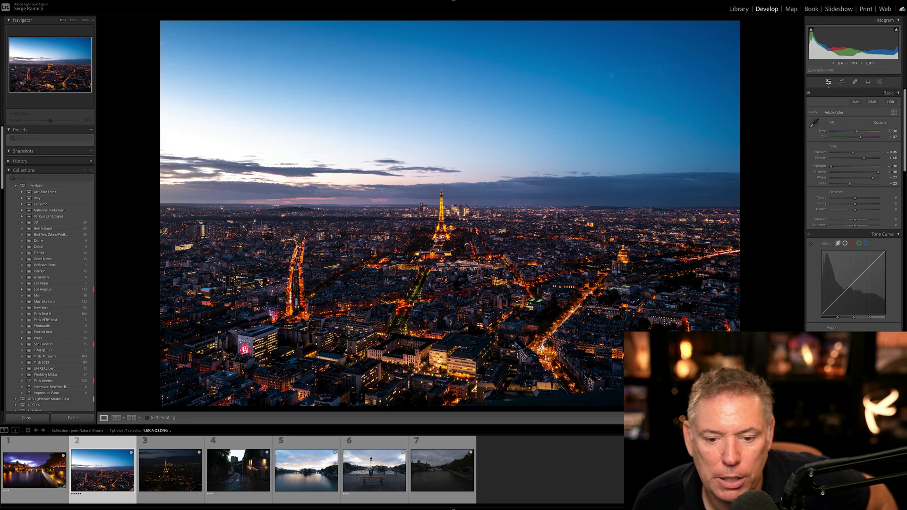
- Inspect the noise at high magnification around the Eiffel Tower and the city streets of the dusk photo
click(439, 236)
click(432, 236)
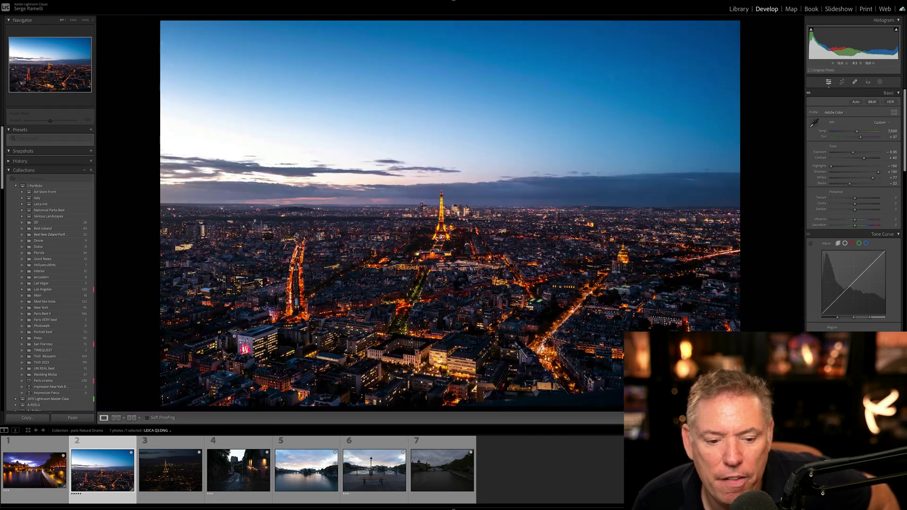
click(237, 343)
click(553, 263)
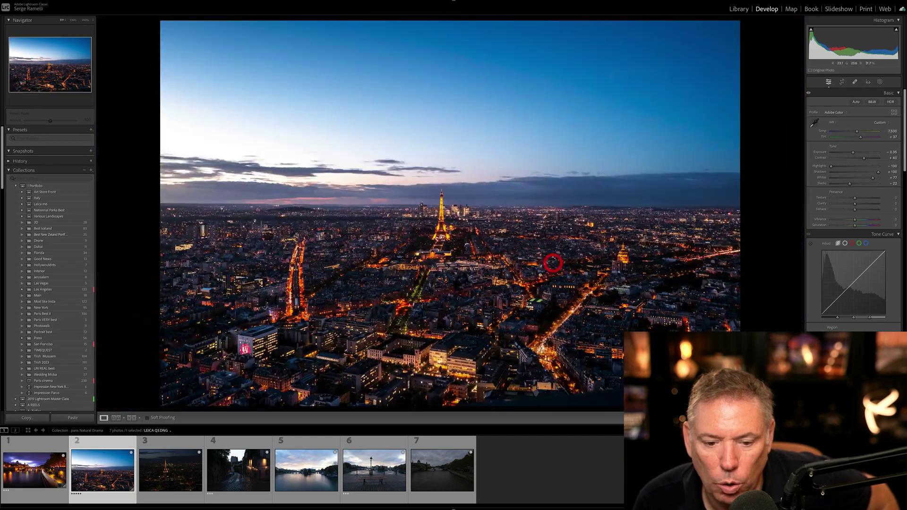
click(377, 272)
click(420, 304)
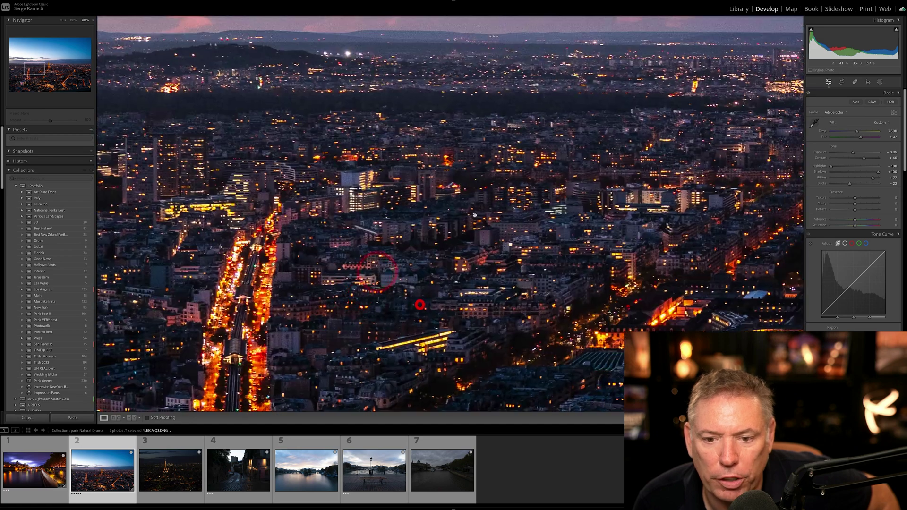
click(433, 335)
click(544, 129)
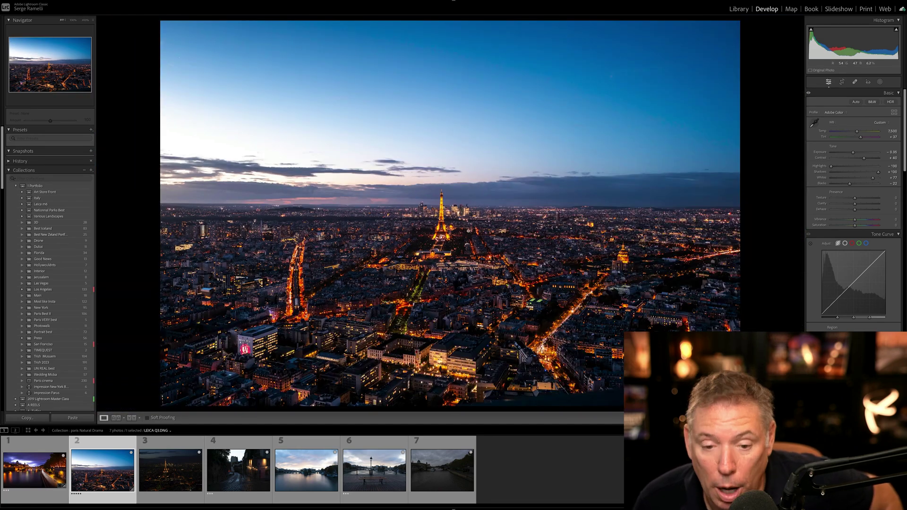
- Enhance the dusk photo with AI Denoise at an amount of 40
right_click(101, 447)
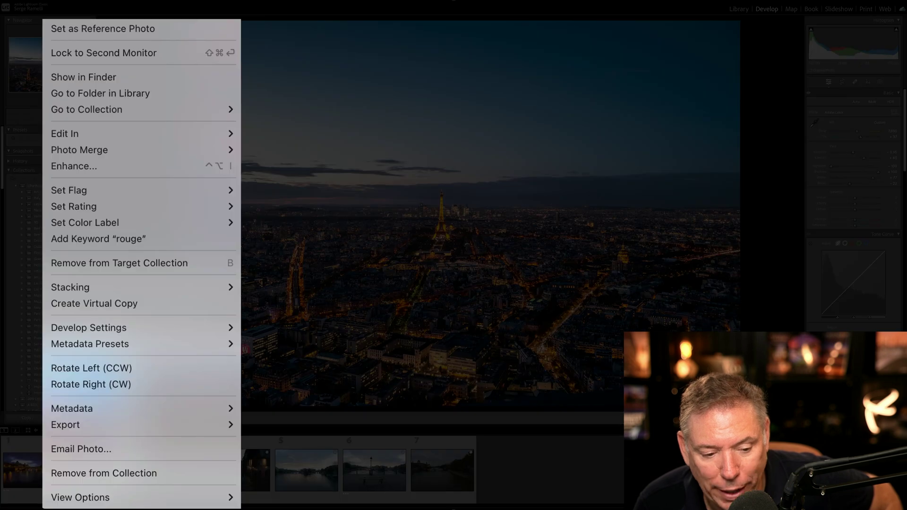
click(109, 168)
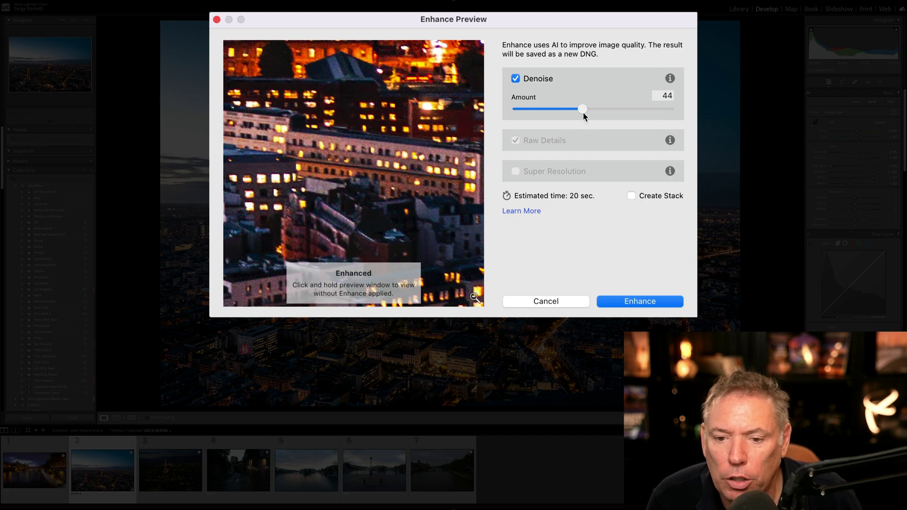
drag(583, 112, 578, 112)
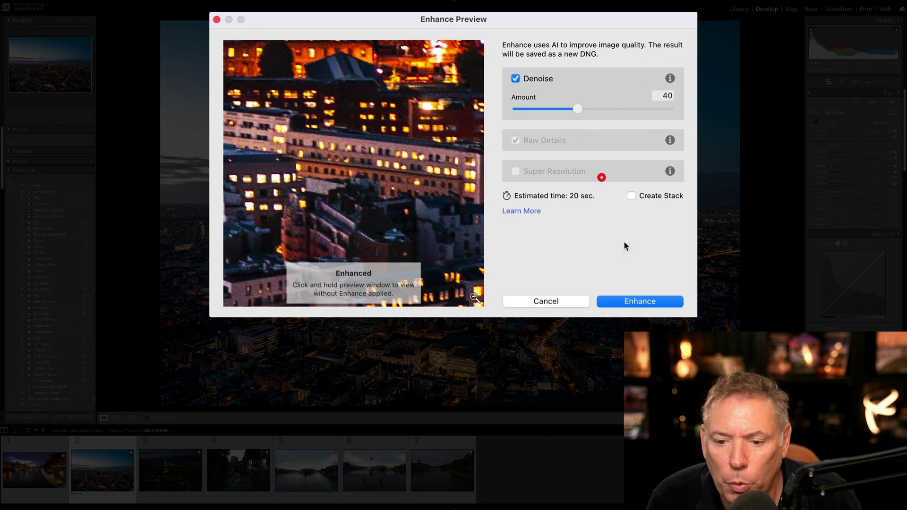
click(640, 302)
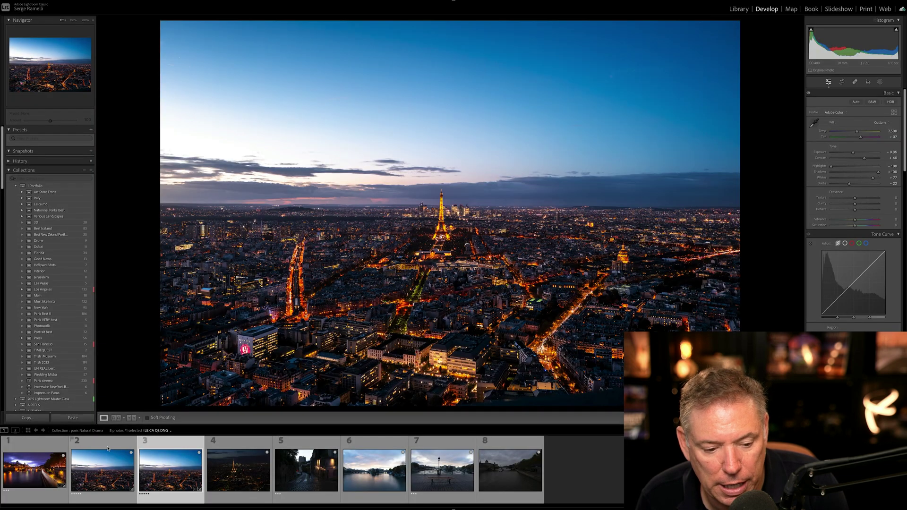
- Show the original and denoised dusk photos side by side in Compare view, with all side panels hidden
super+click(108, 448)
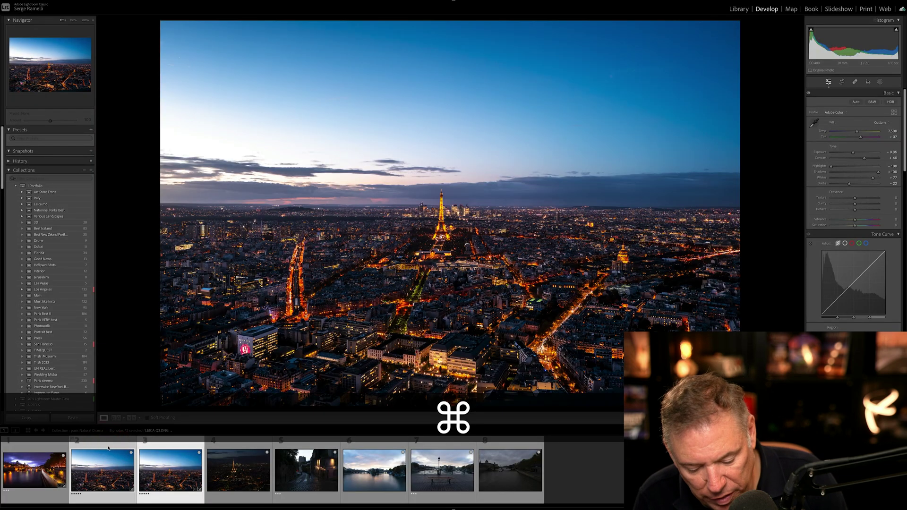
key(super+c)
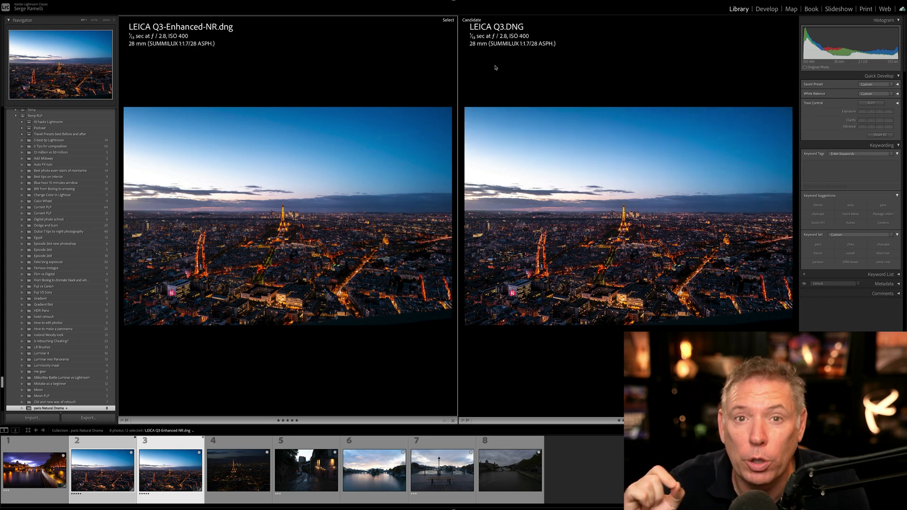
key(shift+Tab)
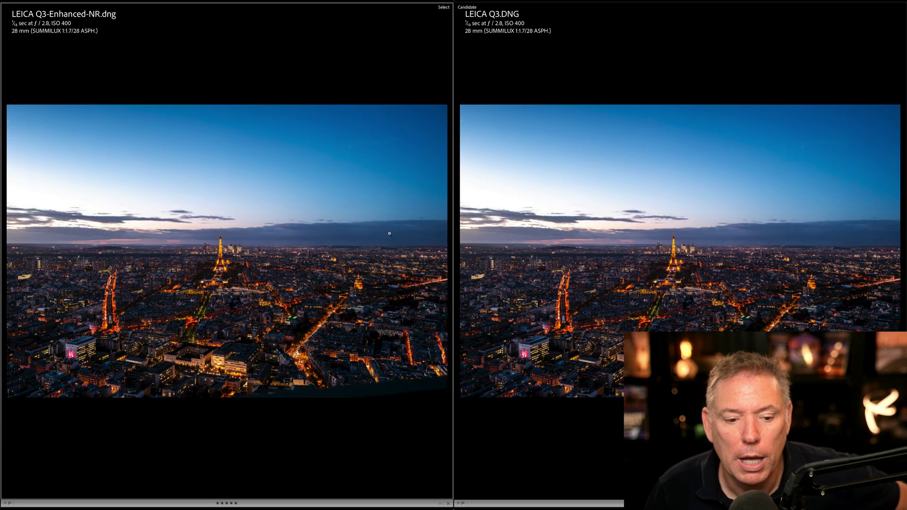
- Compare the noise in the two versions up close on the Eiffel Tower, skyline and clouds
click(222, 263)
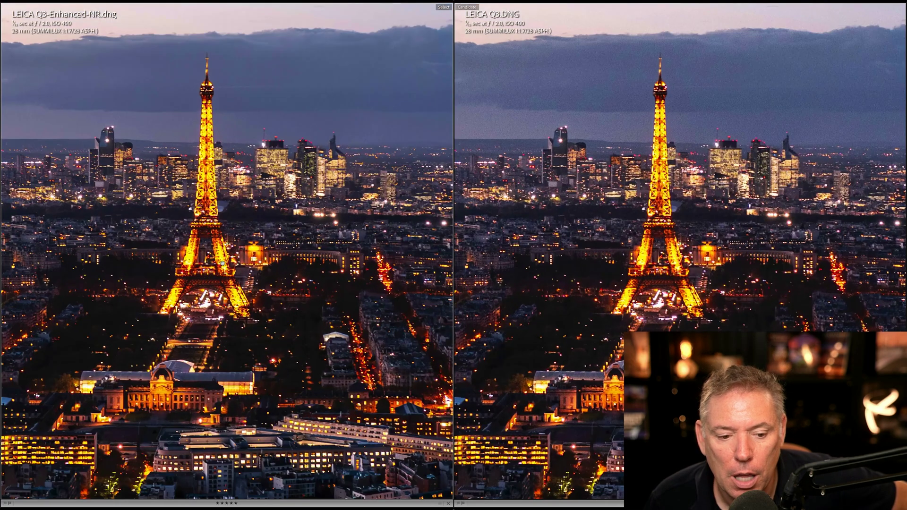
click(218, 294)
click(262, 260)
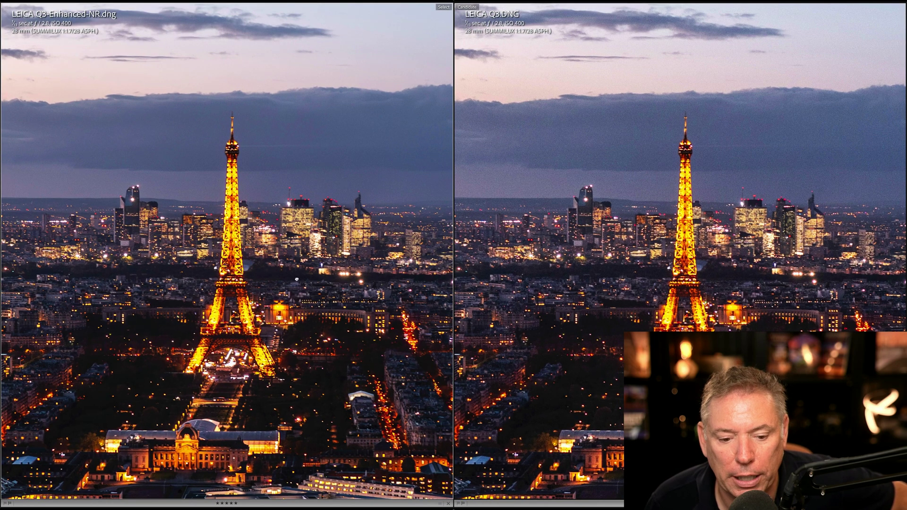
drag(296, 279, 364, 131)
drag(323, 226, 211, 261)
click(233, 215)
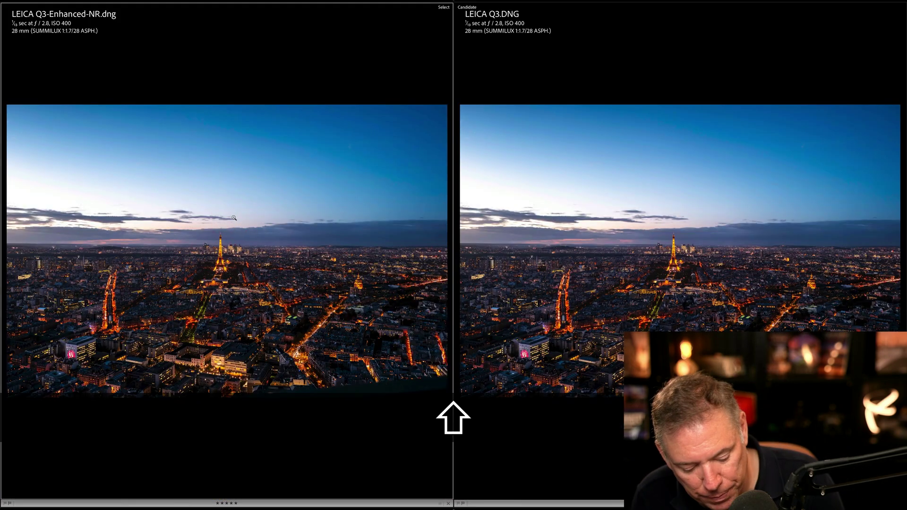
- Restore the side panels and open the denoised copy, LEICA Q3-Enhanced-NR.dng, in the Develop module
key(shift+Tab)
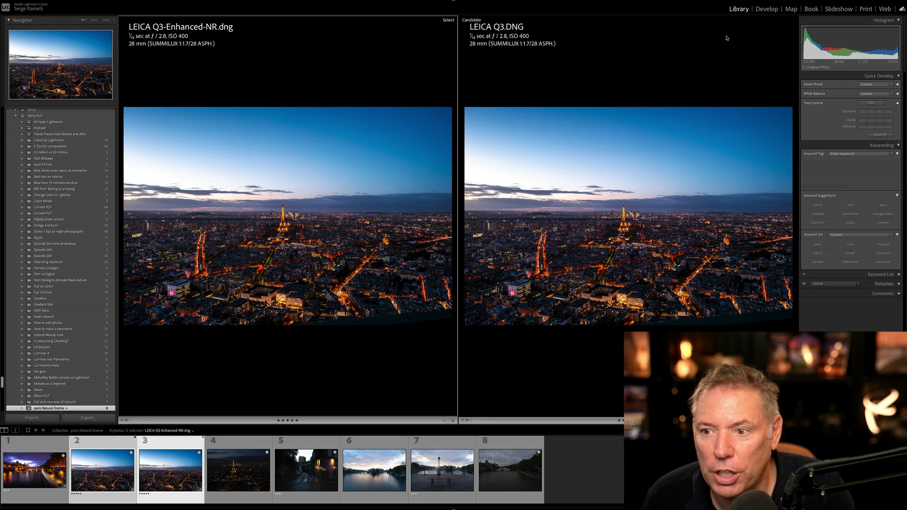
click(762, 10)
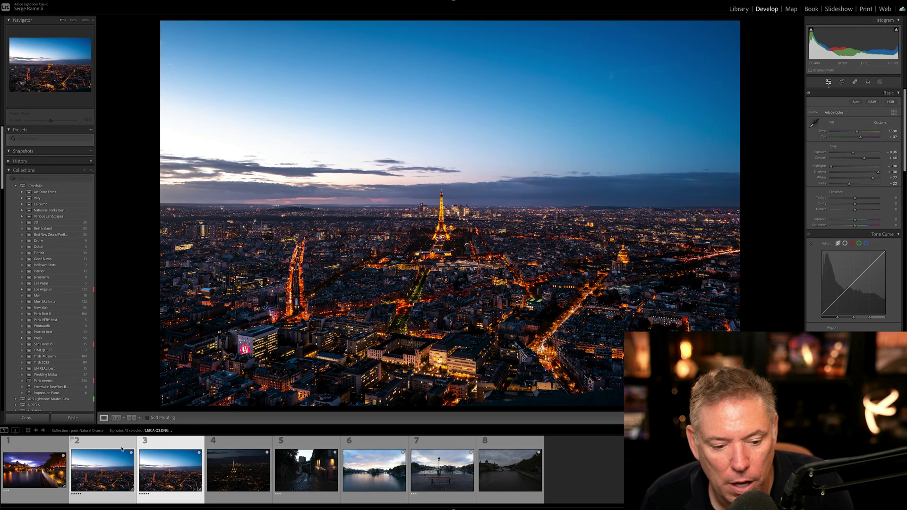
click(166, 443)
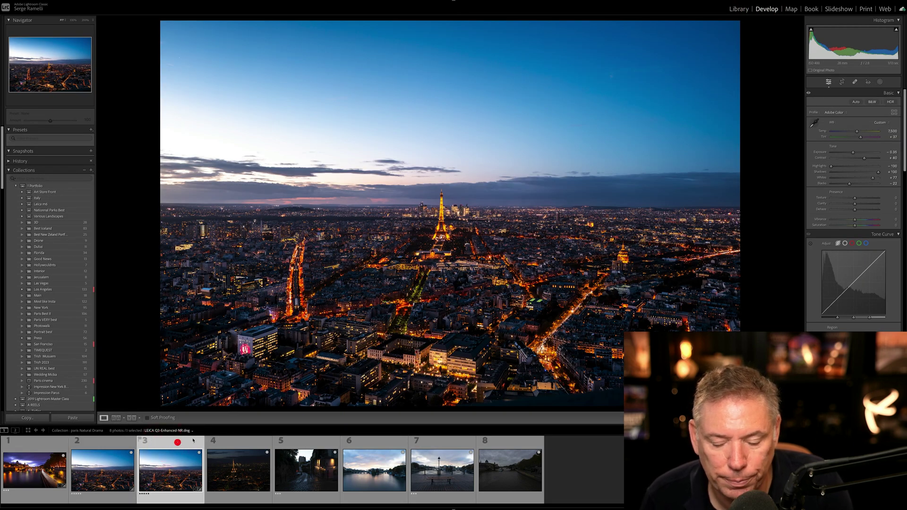
- Raise the denoised dusk photo's Tint to +44 and moderately increase its Clarity
click(178, 442)
click(454, 217)
click(455, 217)
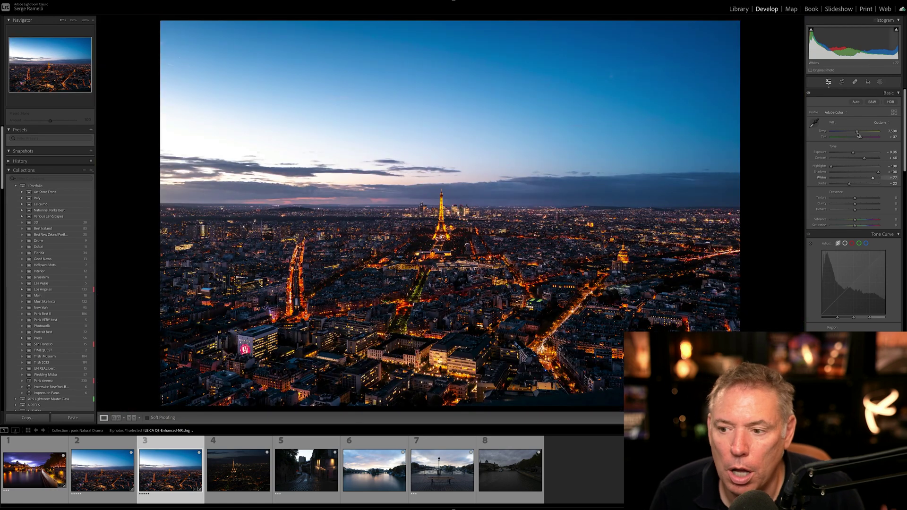
drag(861, 137, 861, 137)
drag(809, 162, 809, 161)
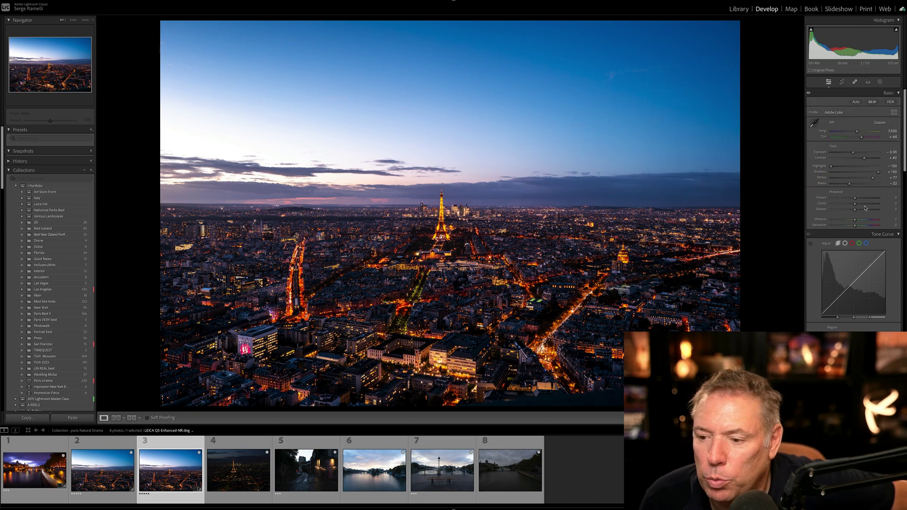
drag(854, 203, 860, 203)
drag(798, 196, 798, 196)
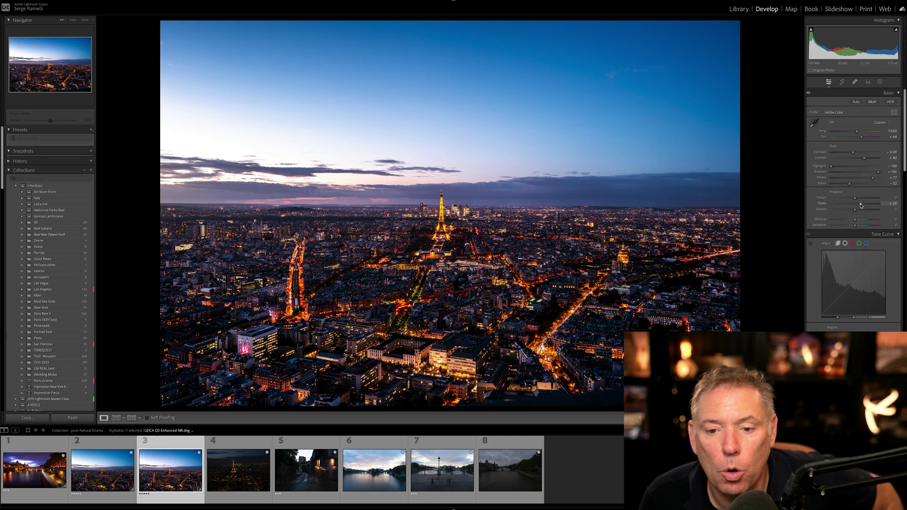
- Sample the dark bluish rooftops as a point colour and set its saturation shift to −13
scroll(858, 243, down, 8)
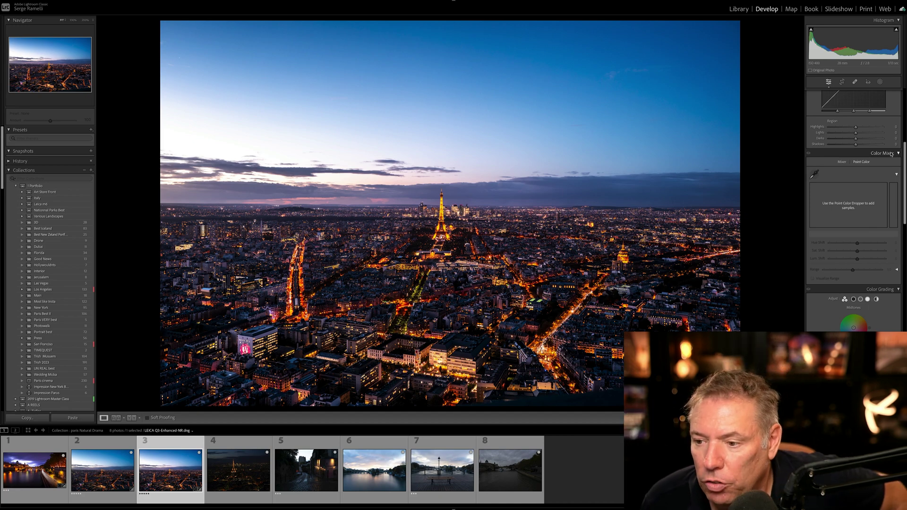
click(814, 174)
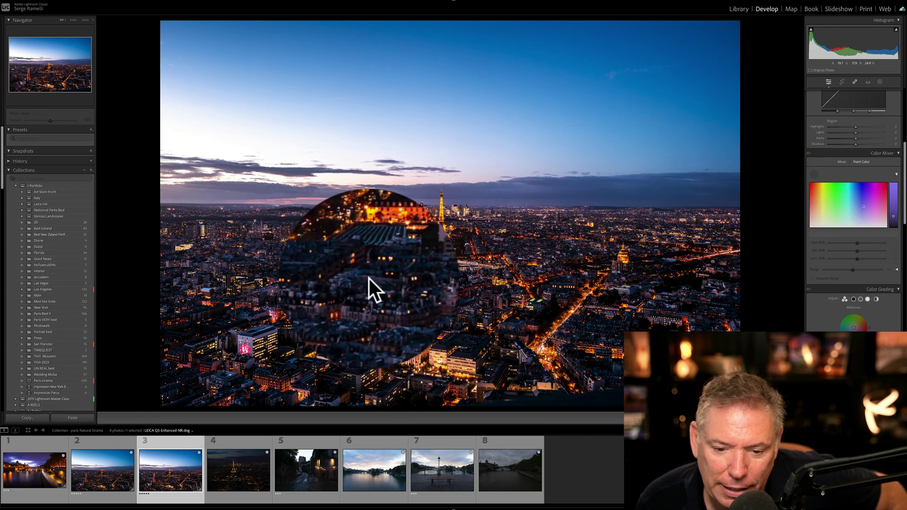
click(369, 278)
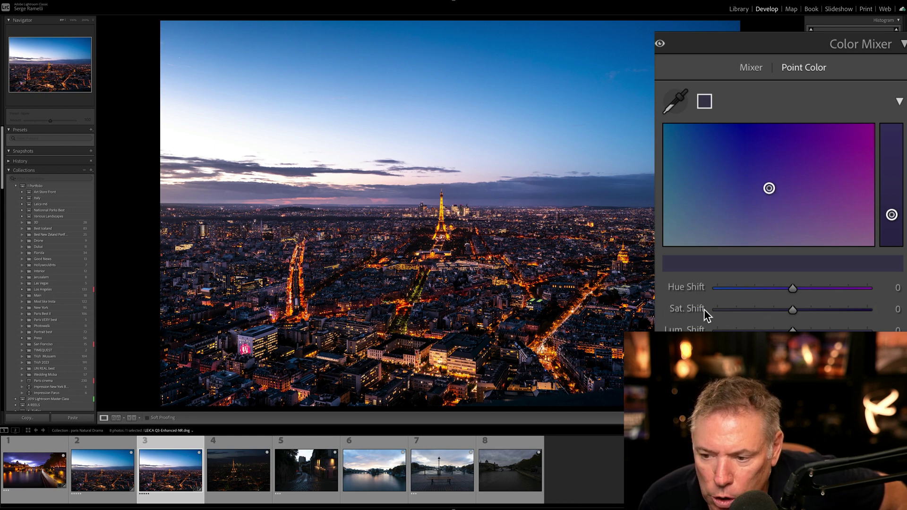
drag(793, 312, 782, 310)
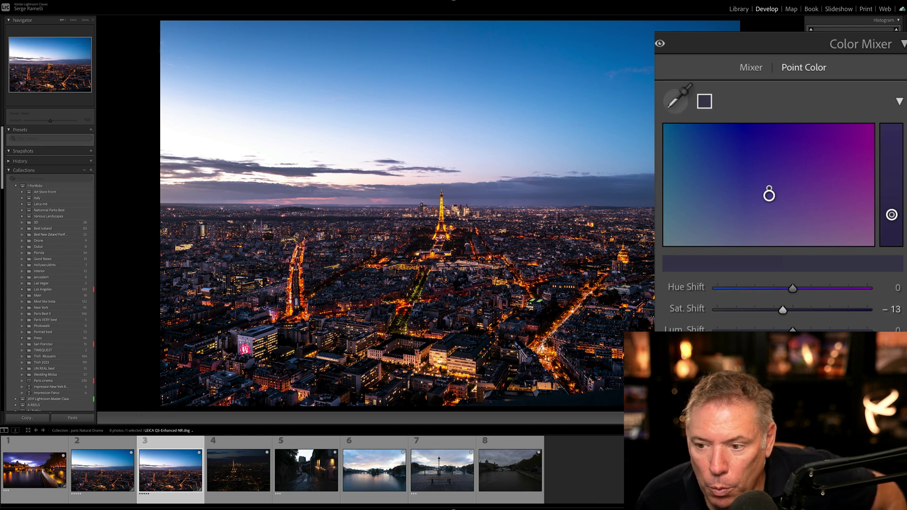
- Sample the orange city lights as a second point colour and raise its saturation shift to +100
click(676, 102)
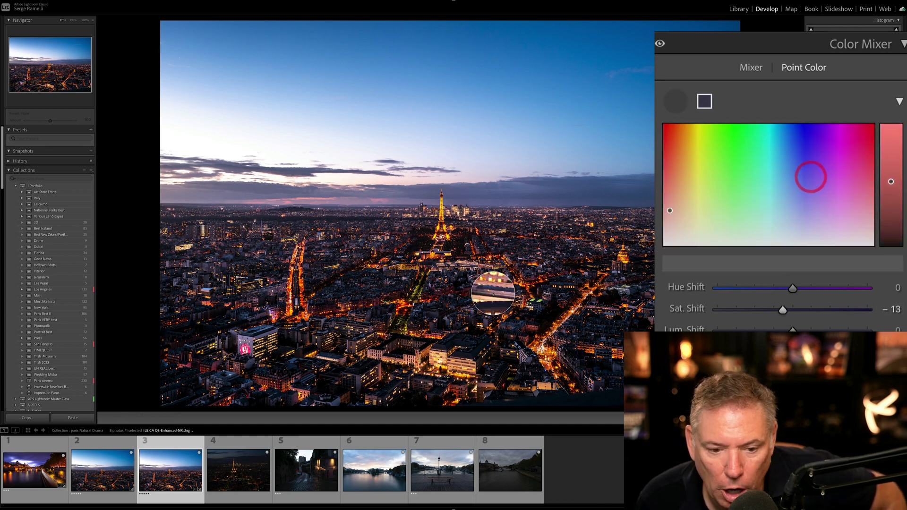
click(328, 308)
drag(769, 131, 763, 134)
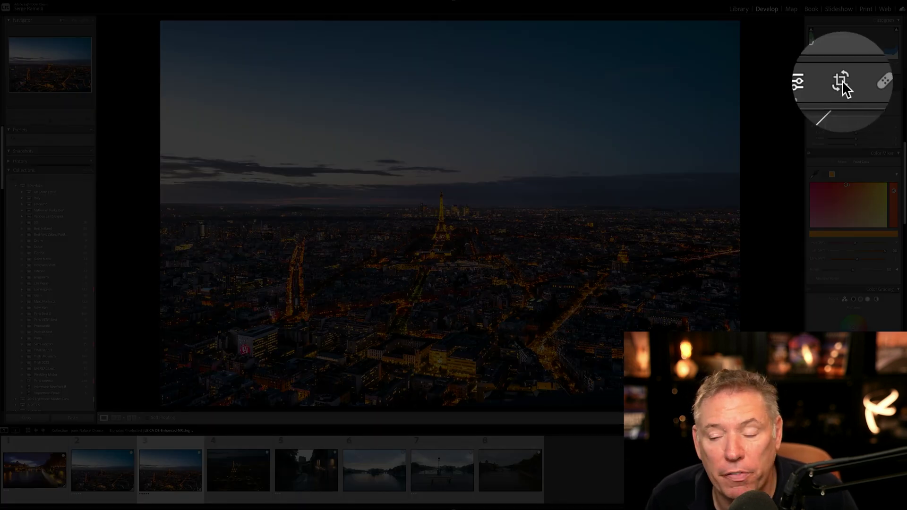
- Crop the photo to 16 x 9, cutting away the upper sky and a strip along the left edge
click(841, 84)
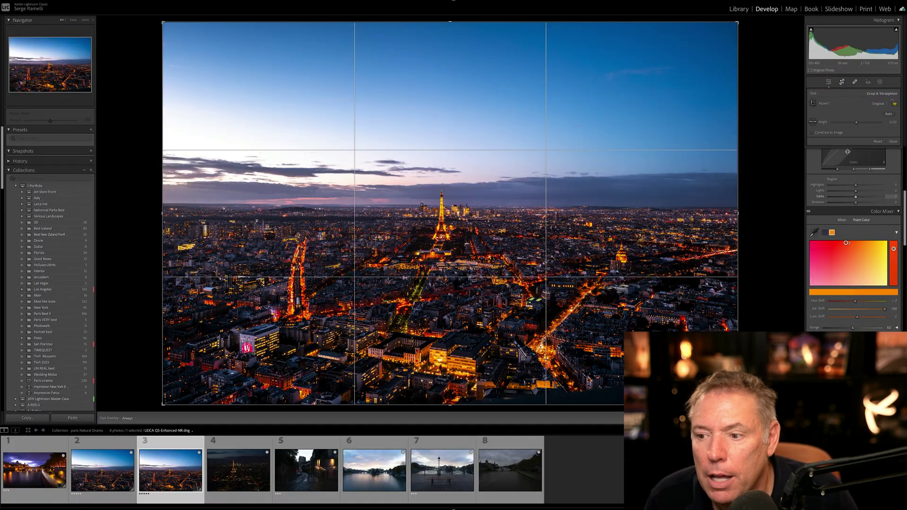
click(881, 103)
click(877, 158)
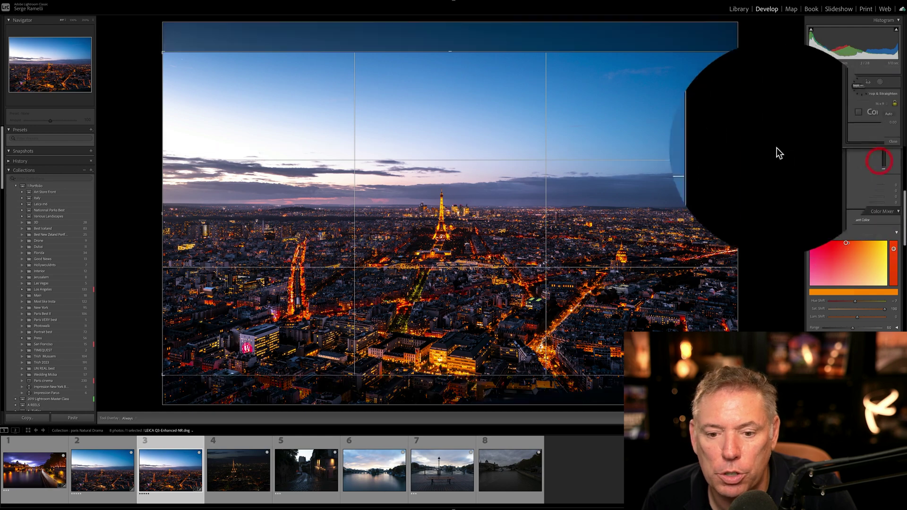
drag(593, 120, 241, 67)
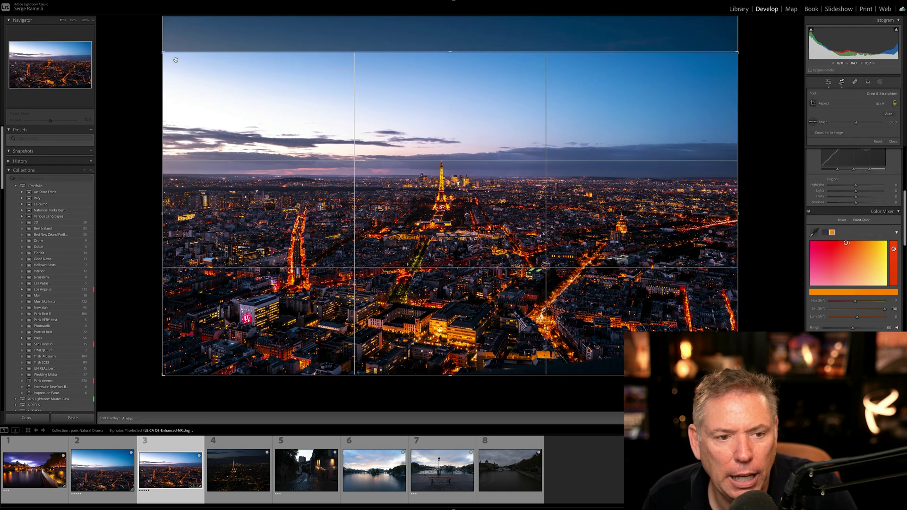
drag(165, 53, 183, 65)
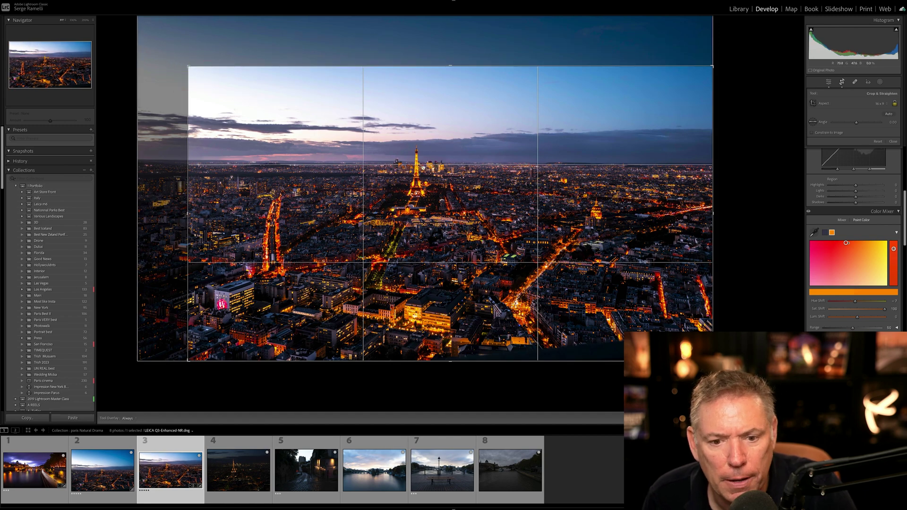
drag(187, 66, 184, 63)
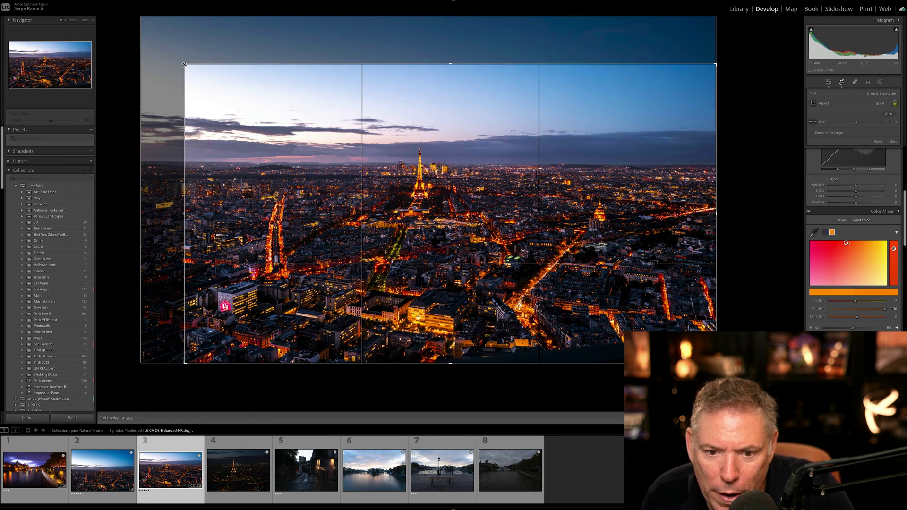
key(Return)
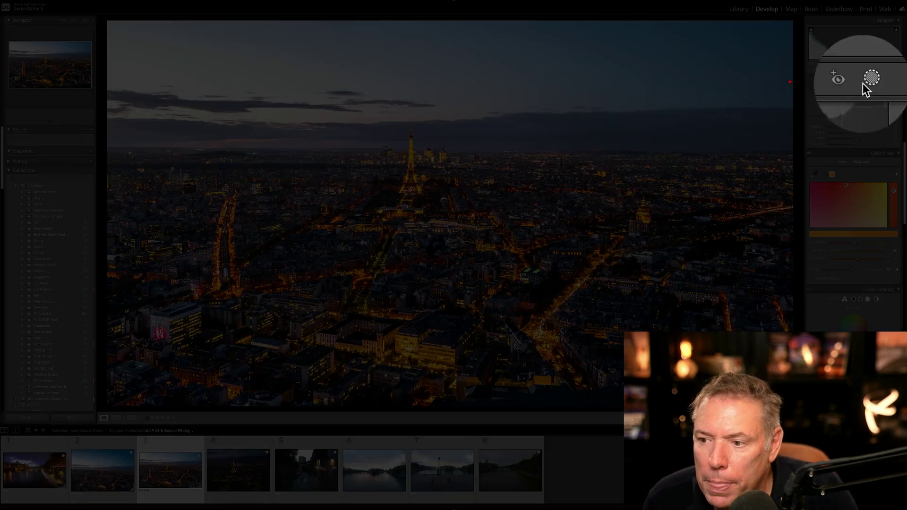
- Mask the sky with a linear gradient fading out at the horizon and set its Exposure to −0.64
click(879, 82)
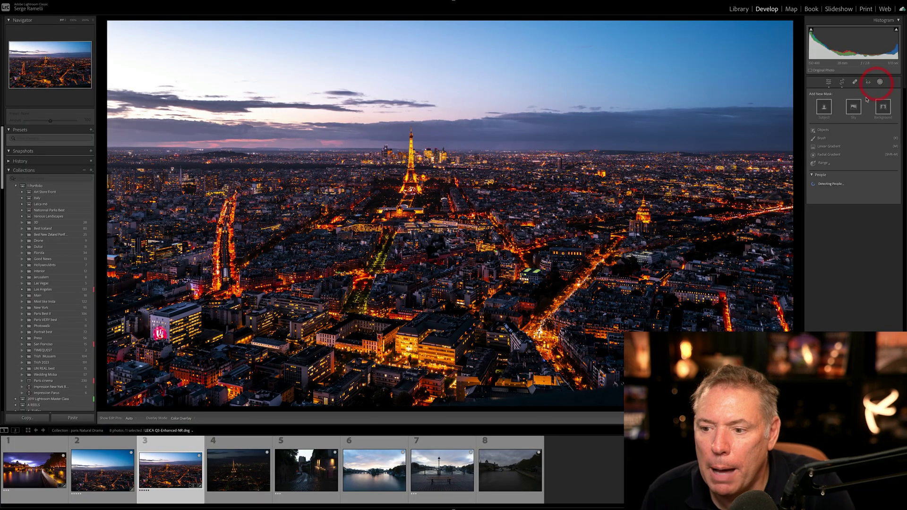
click(830, 147)
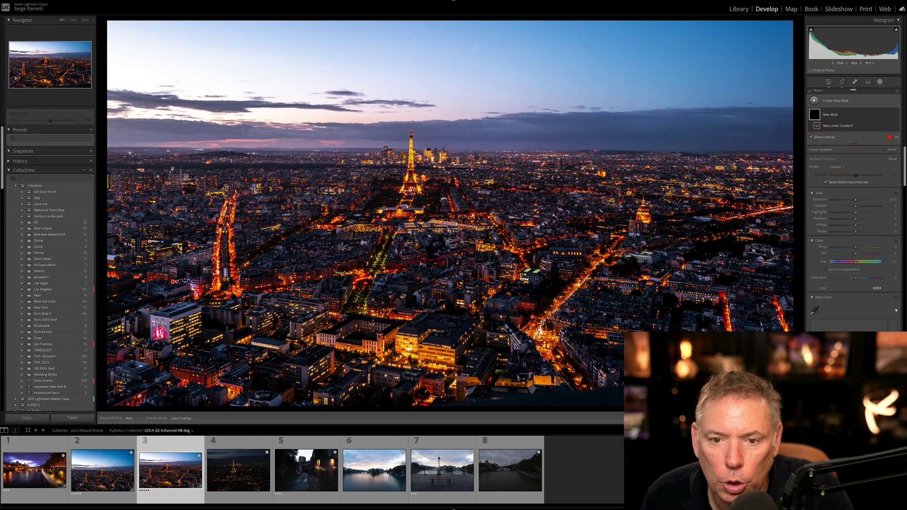
drag(475, 49, 474, 147)
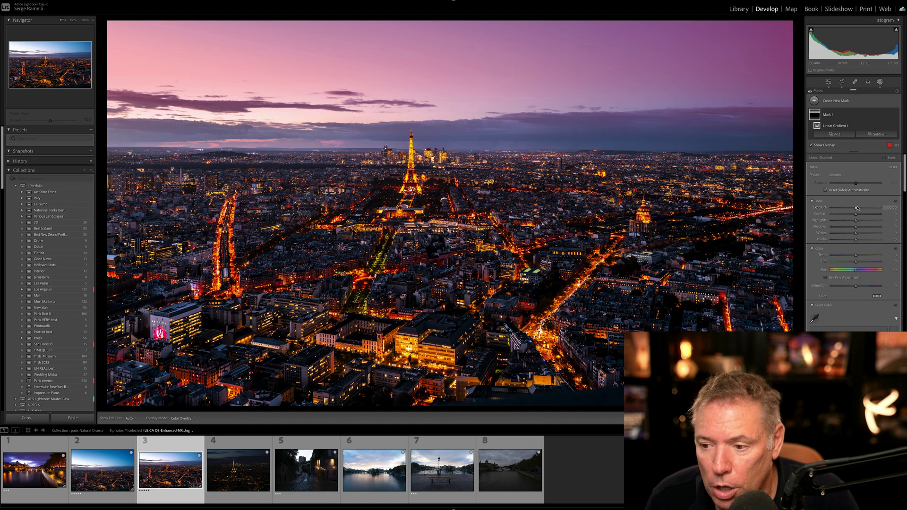
drag(856, 208, 855, 208)
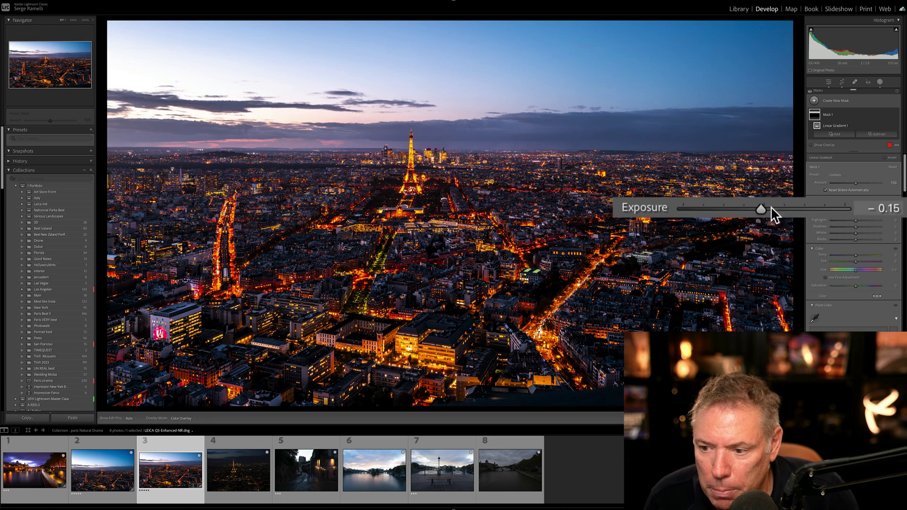
drag(760, 207, 754, 207)
drag(754, 208, 755, 210)
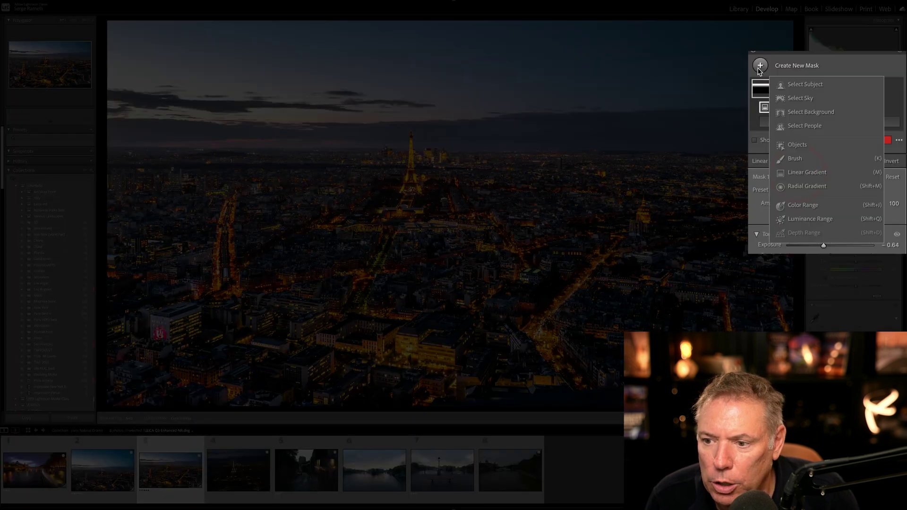
- Add a second linear gradient mask reaching from the sky below the horizon and darken its Exposure
click(855, 184)
key(m)
drag(448, 44, 448, 196)
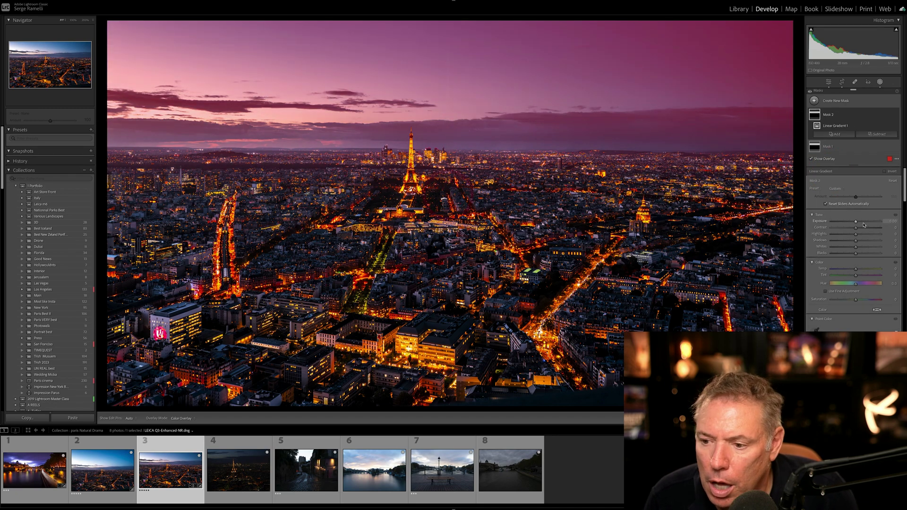
drag(856, 224, 854, 223)
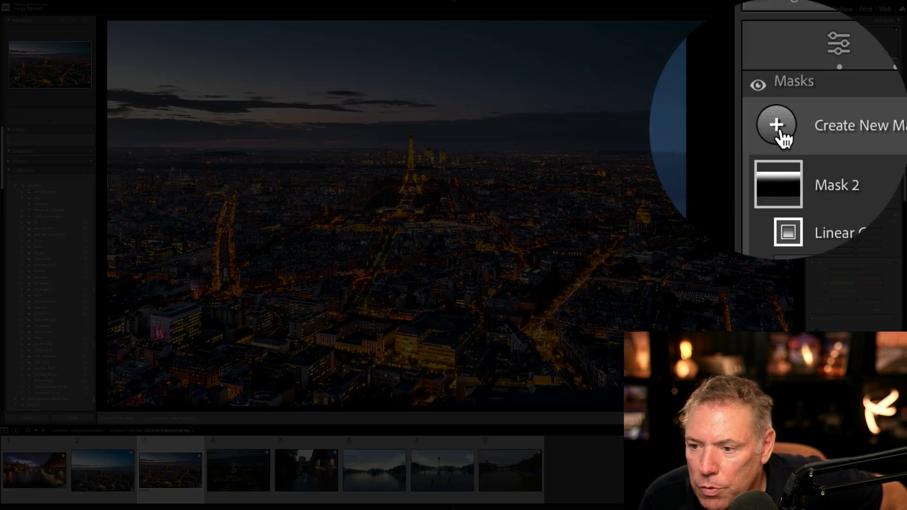
- Place a wide radial gradient mask along the horizon around the Eiffel Tower, with Exposure 0.29 and a Tint shifted towards magenta
click(814, 102)
click(831, 180)
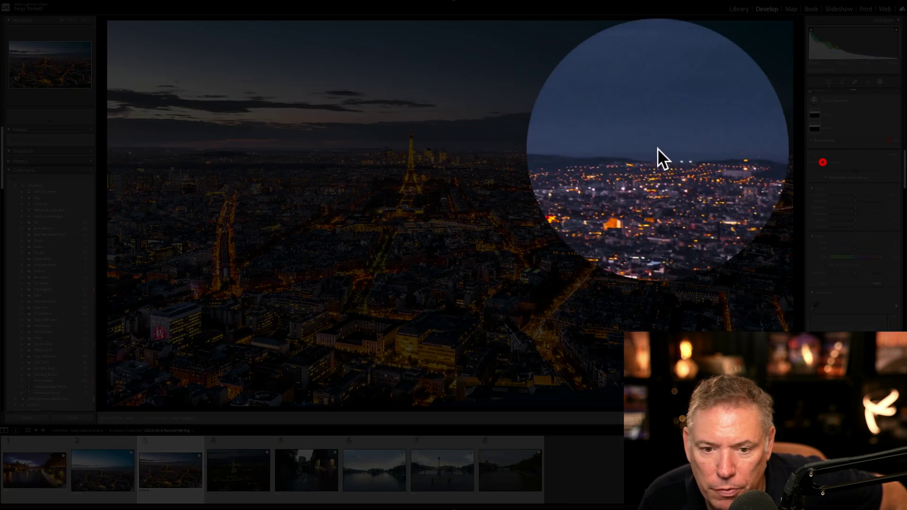
drag(286, 141, 609, 170)
drag(855, 244, 858, 244)
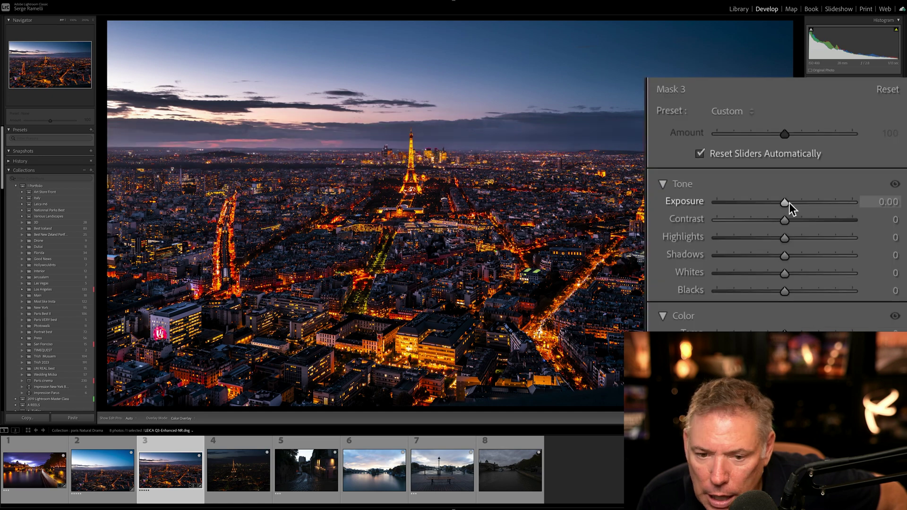
drag(793, 204, 792, 217)
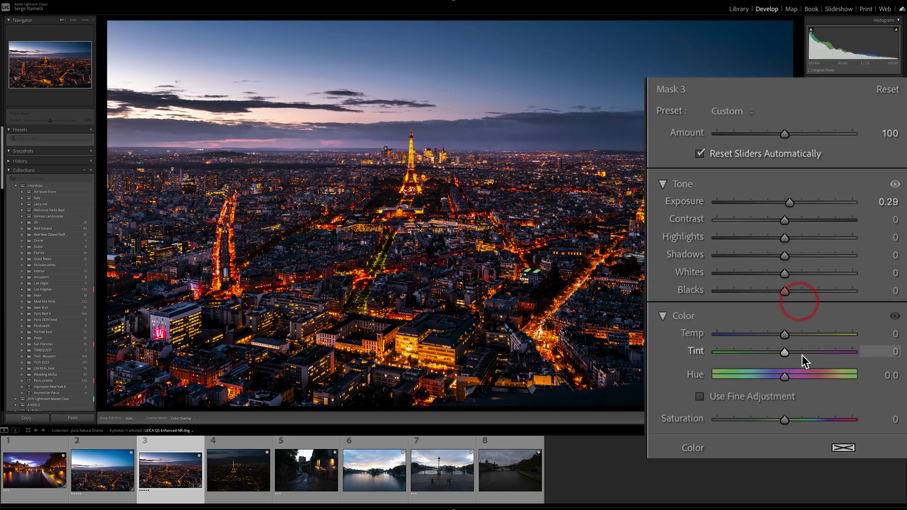
click(808, 350)
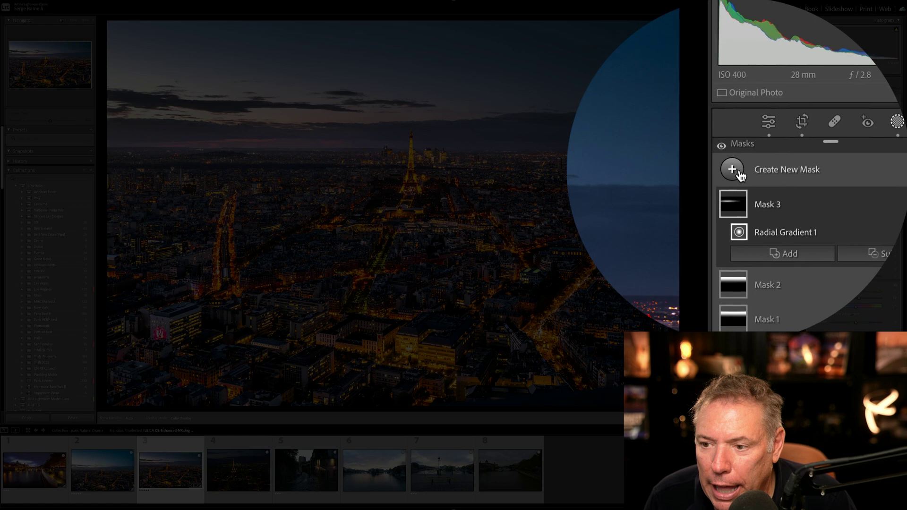
- Create a new brush mask with slightly raised Exposure and Clarity at −100
click(813, 100)
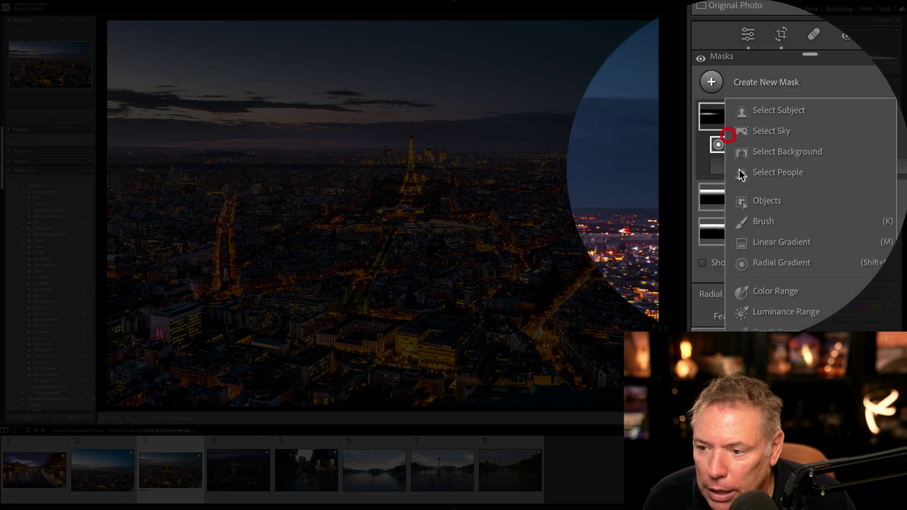
click(740, 179)
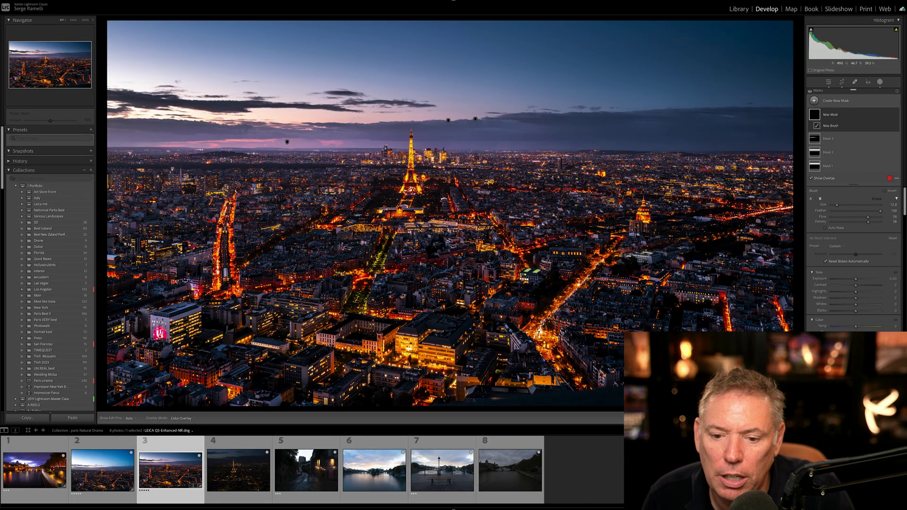
drag(855, 278, 857, 279)
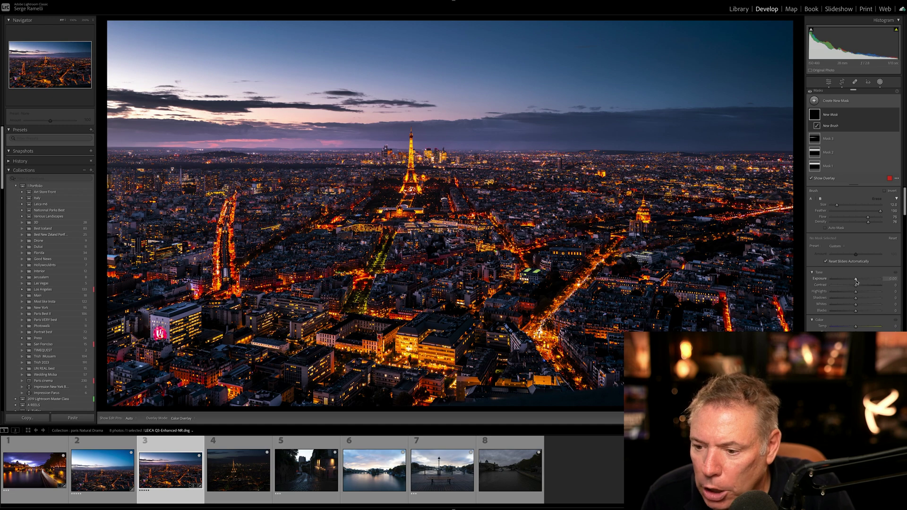
scroll(786, 290, down, 5)
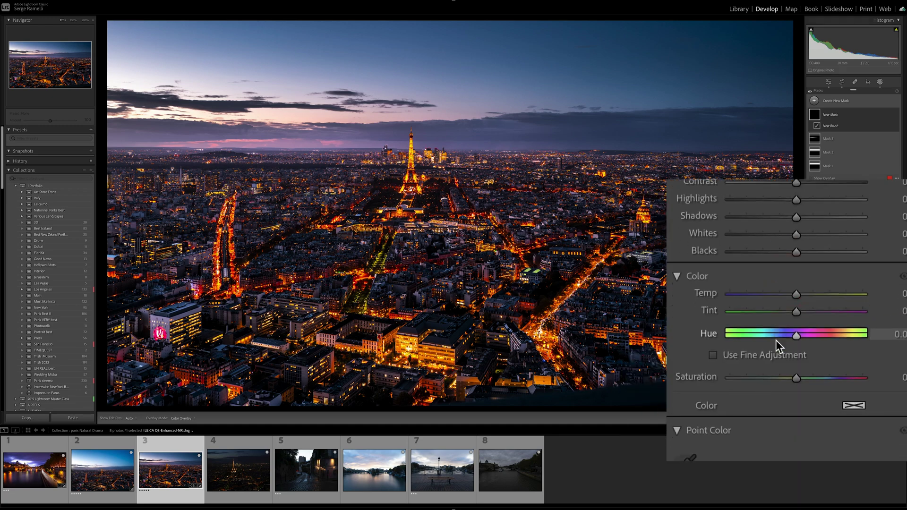
scroll(776, 338, down, 6)
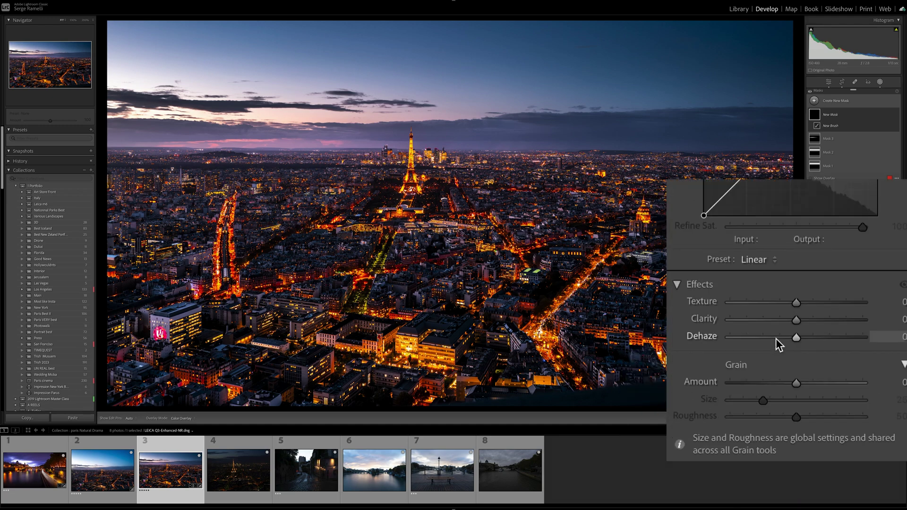
drag(774, 322, 730, 320)
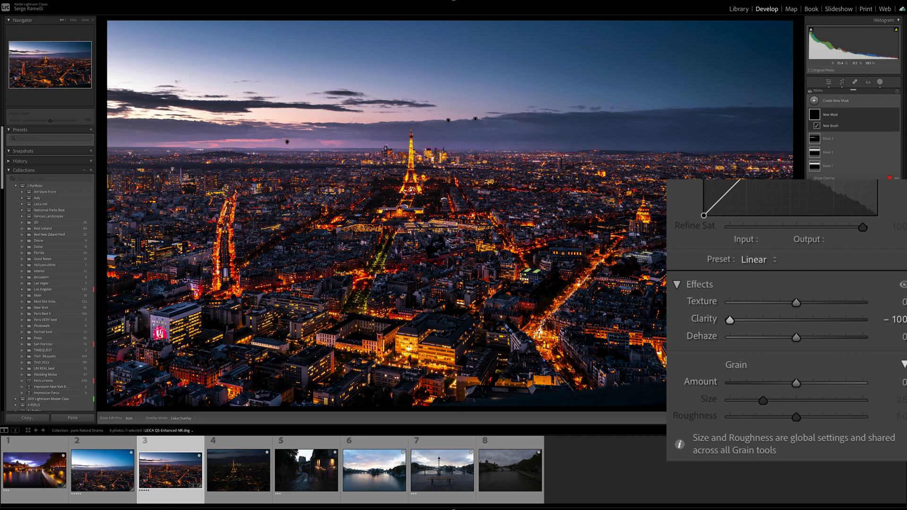
- Paint the new softening brush mask over the distant horizon area, hiding the mask pins while judging the result
key(h)
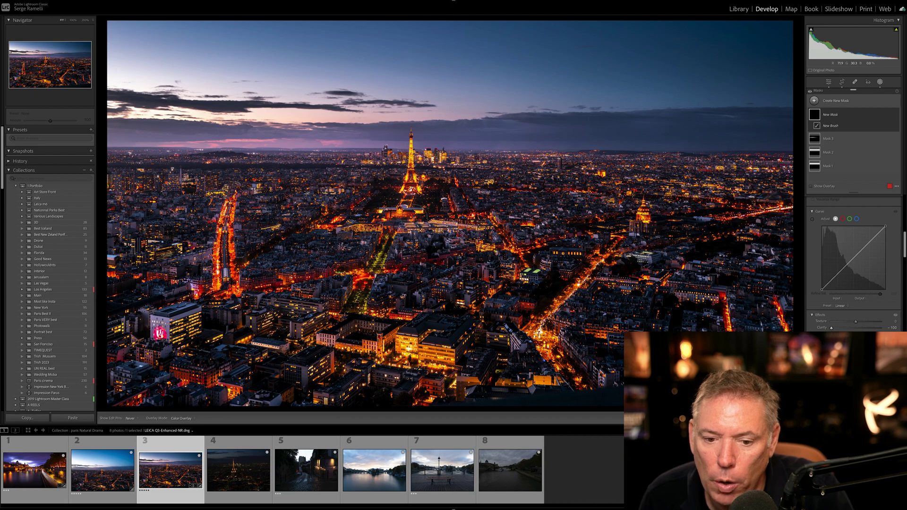
drag(628, 221, 648, 220)
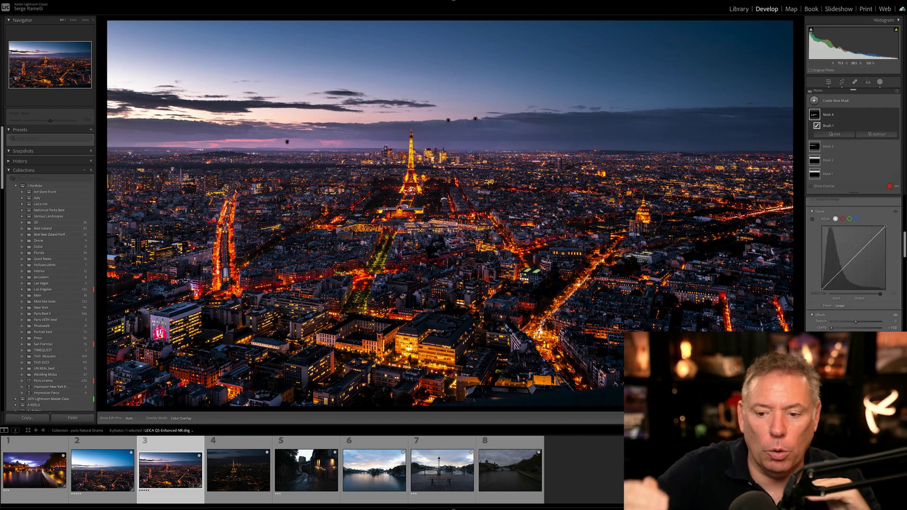
key(h)
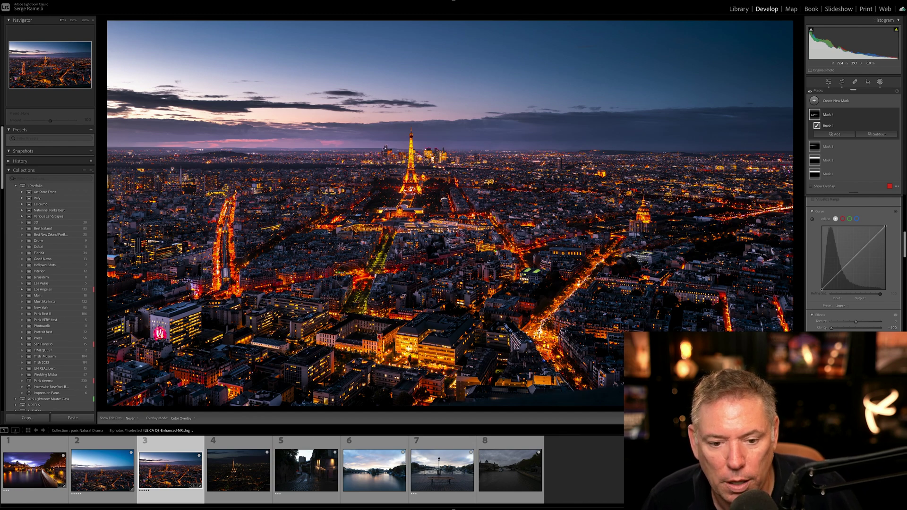
key(h)
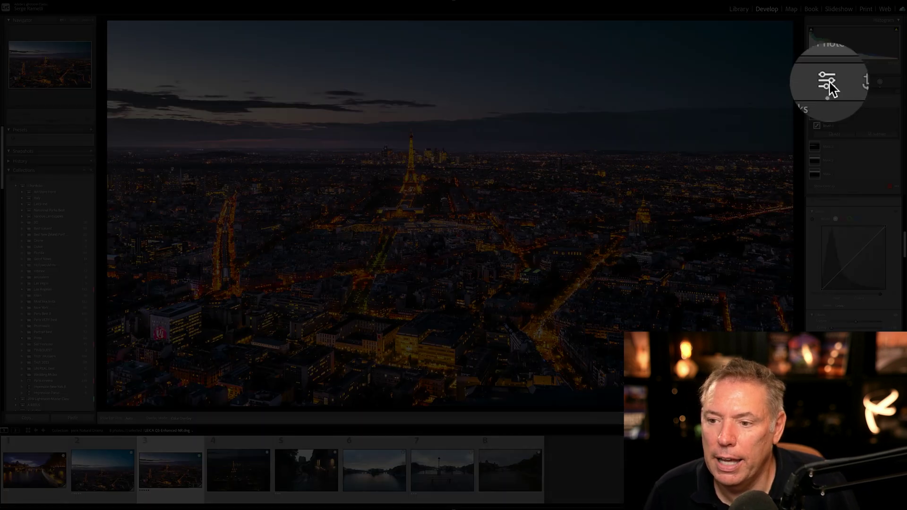
- Leave masking and set the whole photo's Contrast to +58 and Exposure to −0.40
click(829, 81)
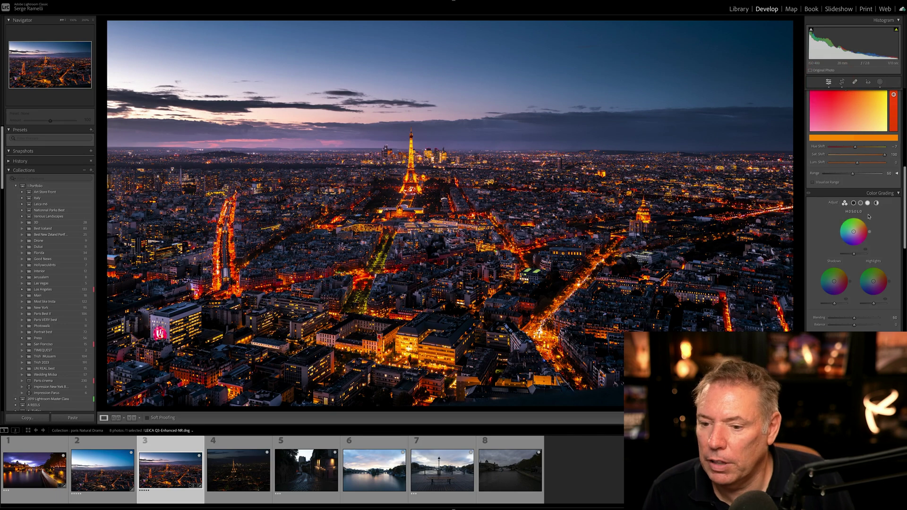
scroll(864, 198, up, 10)
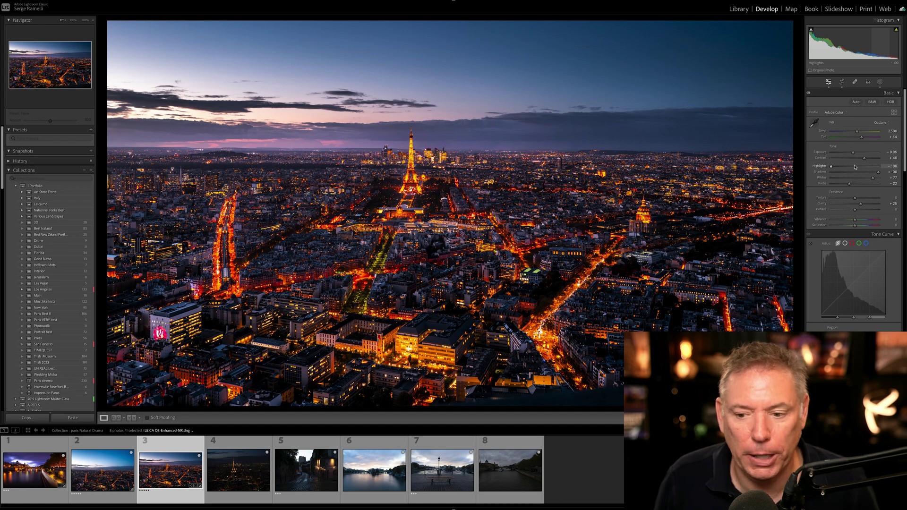
drag(867, 159, 870, 159)
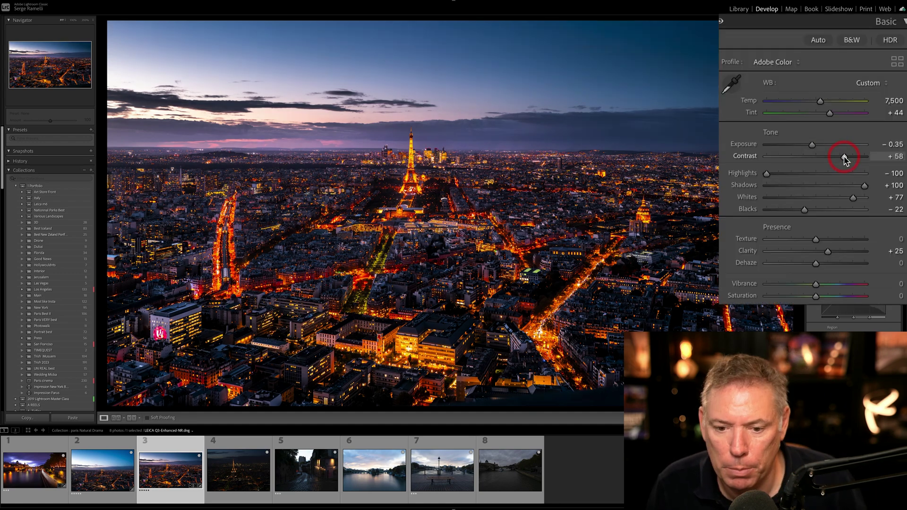
drag(812, 145, 809, 145)
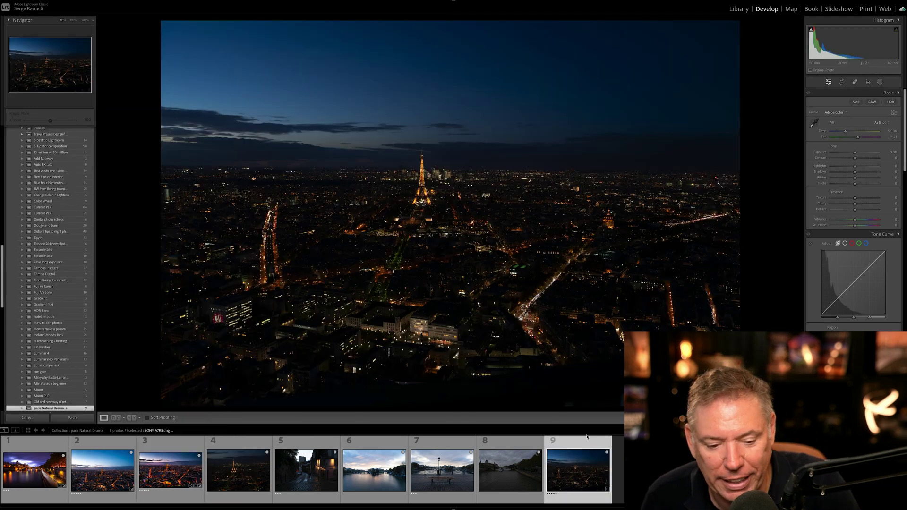
- Overlay the camera settings on the photos and compare the edited LEICA Q3-Enhanced-NR.dng with the unedited SONY A7R5.dng
click(174, 448)
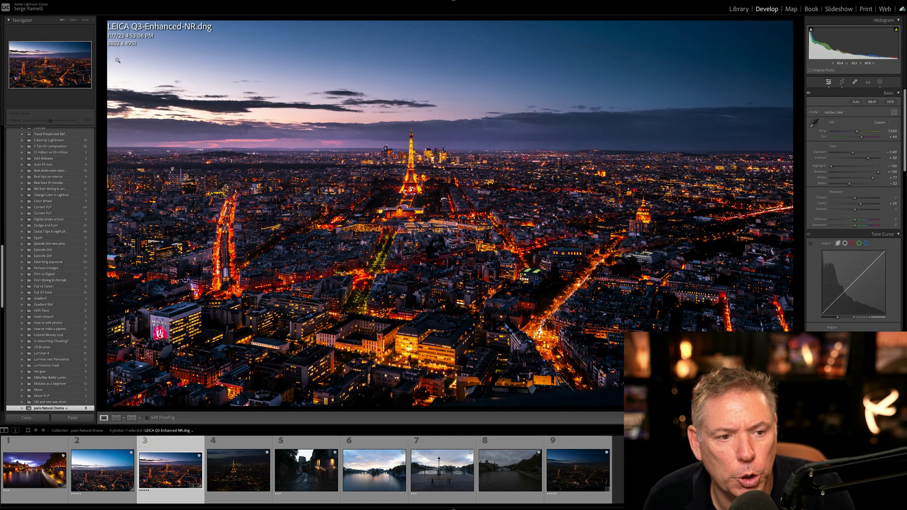
key(i)
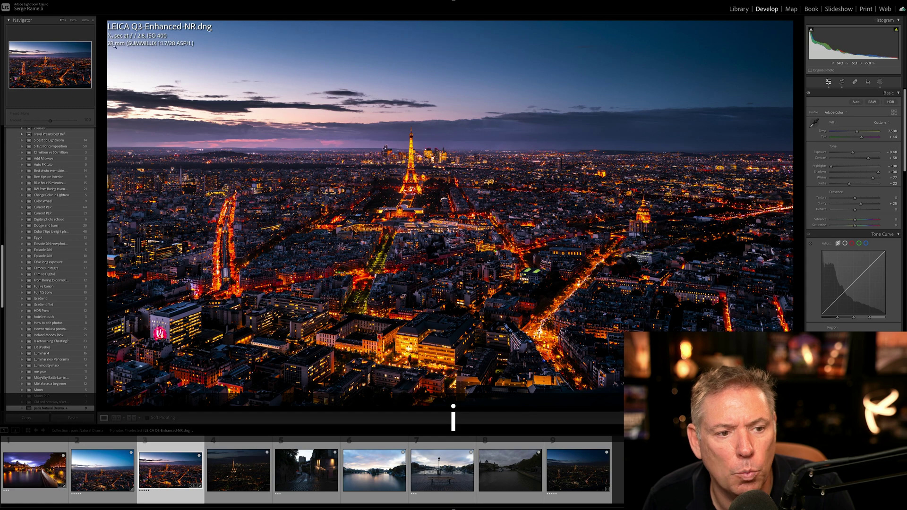
click(581, 446)
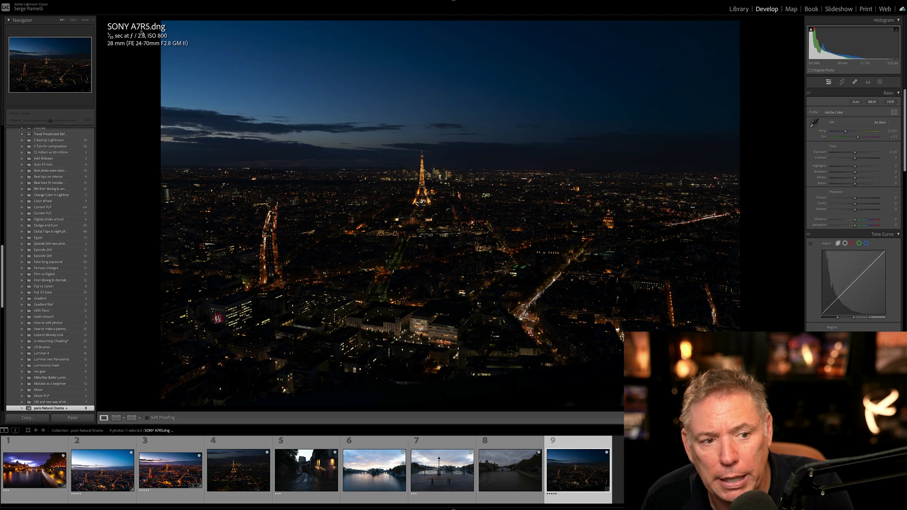
click(180, 453)
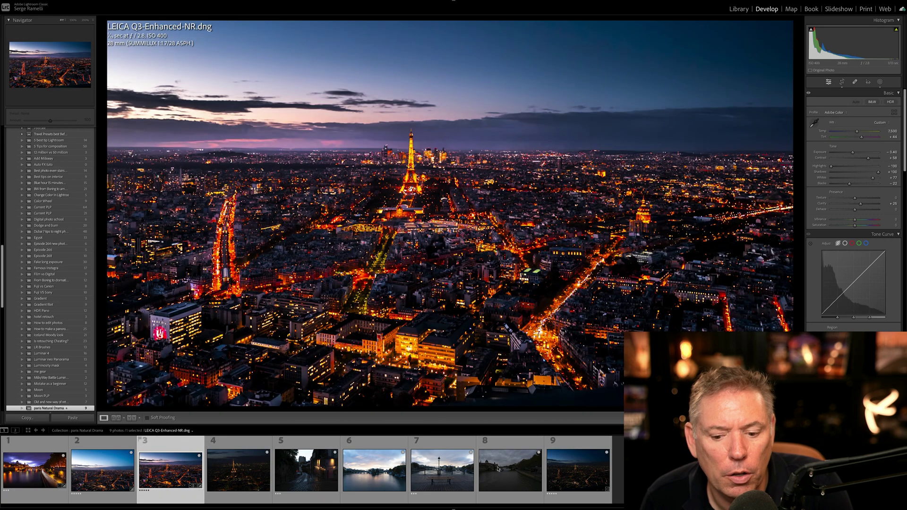
click(590, 447)
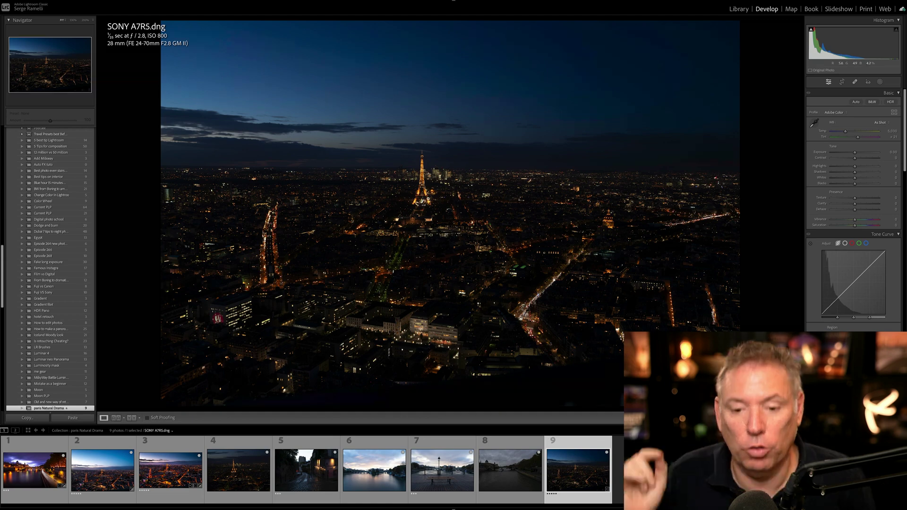
click(174, 452)
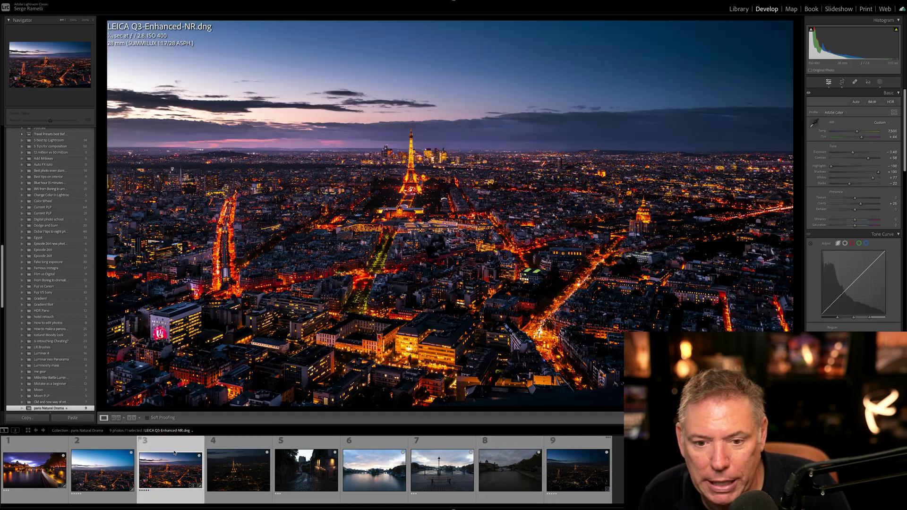
- Copy the Leica photo's develop settings, including all Masking, and paste them onto SONY A7R5.dng
key(super+shift+c)
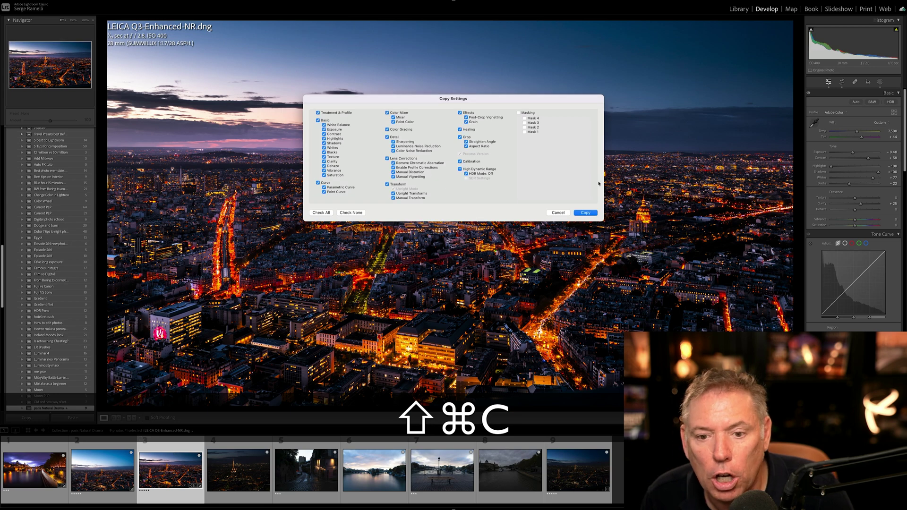
click(519, 114)
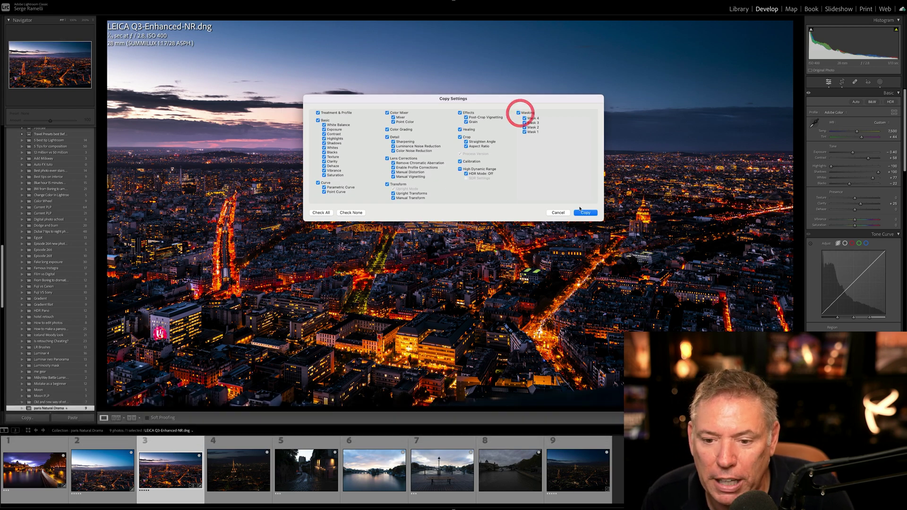
click(585, 213)
click(587, 446)
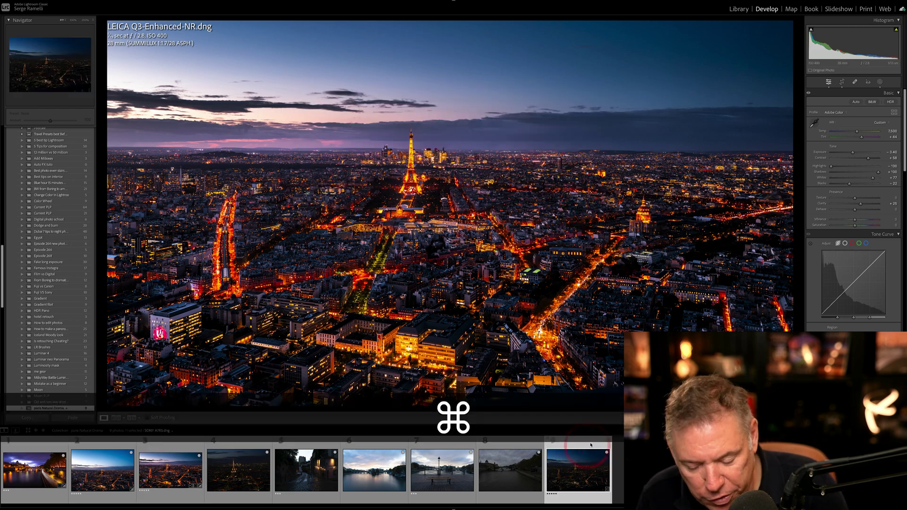
key(super+v)
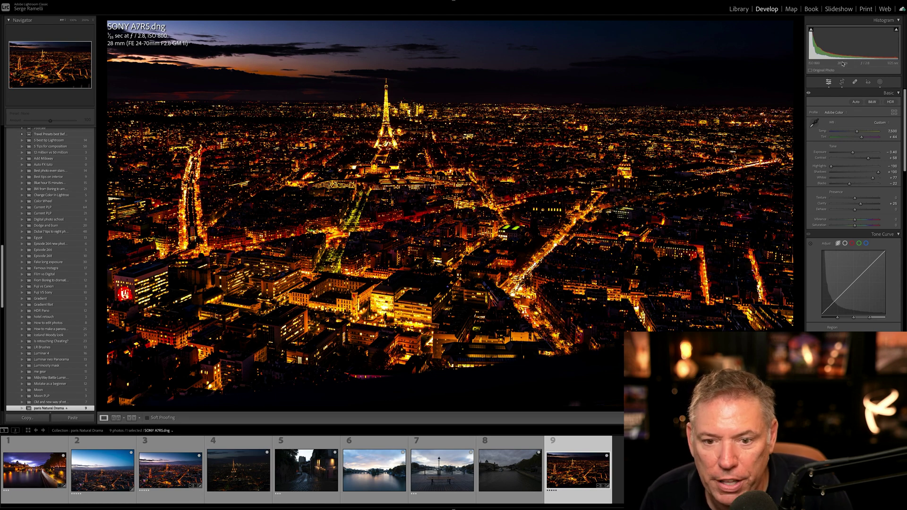
- Enlarge the Sony photo's crop outward at its upper-left corner to include more sky, and apply it
click(840, 82)
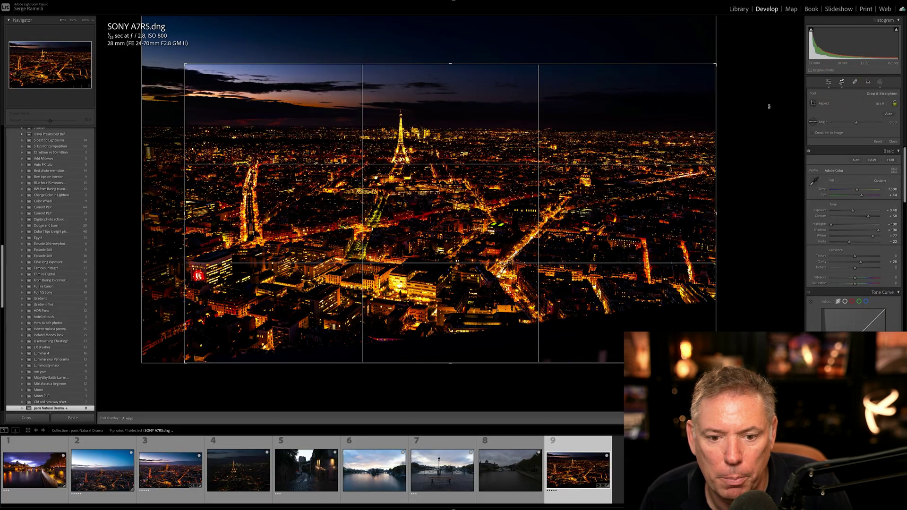
drag(195, 70, 175, 52)
key(Return)
- Show the toolbar and open Reference View with LEICA Q3-Enhanced-NR.dng as the reference beside the Sony photo
key(t)
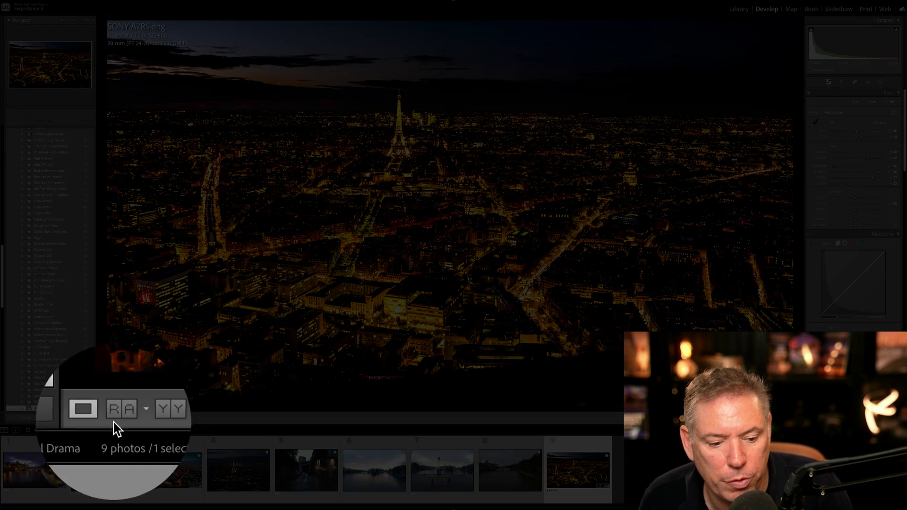
click(115, 418)
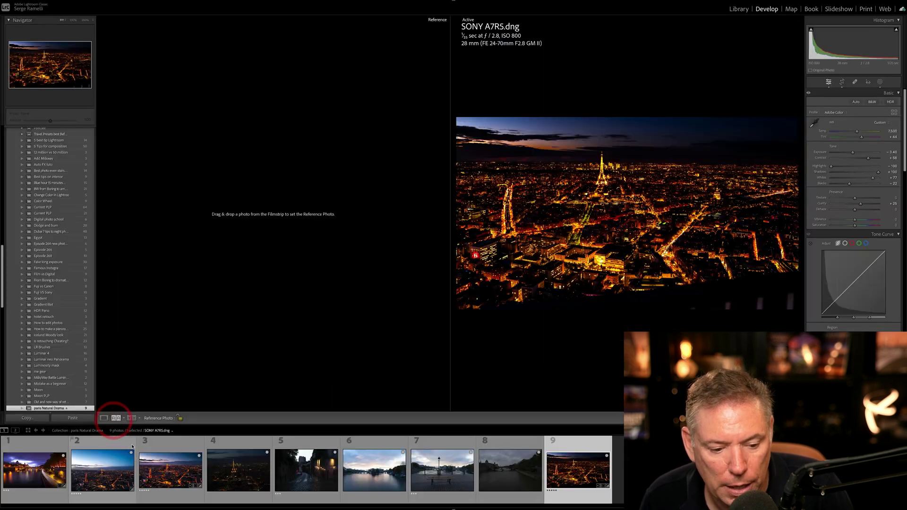
drag(209, 313, 202, 292)
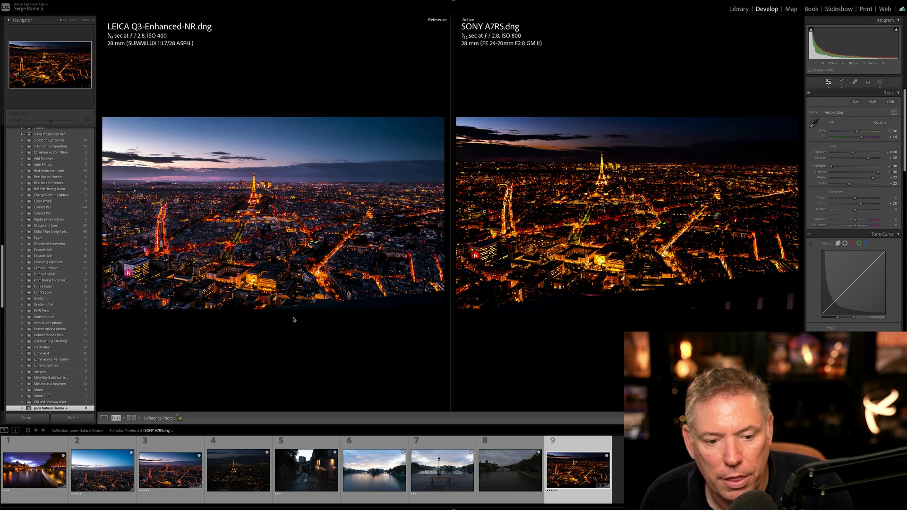
drag(617, 243, 641, 231)
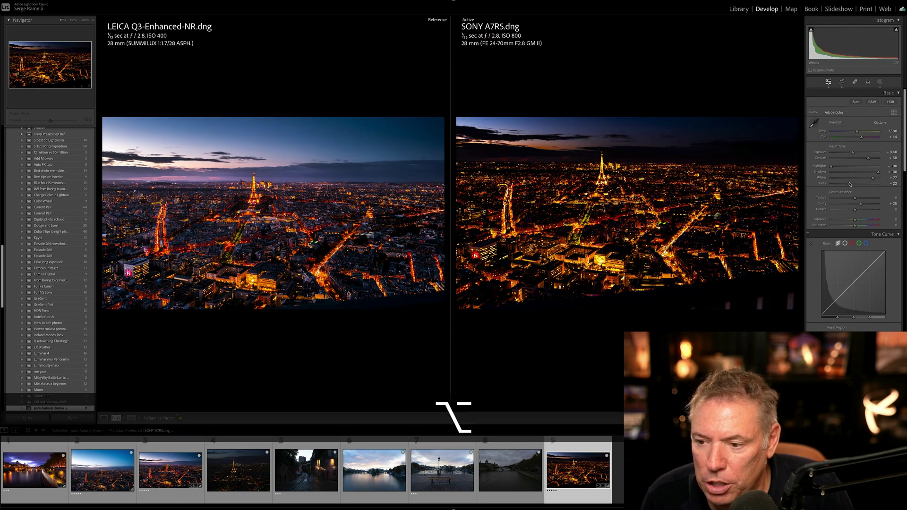
- Match the Sony photo to the reference with Blacks +11, Temp 5,751, Exposure +0.65 and Whites +78
mouse_move(850, 184)
mouse_down()
mouse_move(827, 198)
mouse_move(846, 199)
mouse_up()
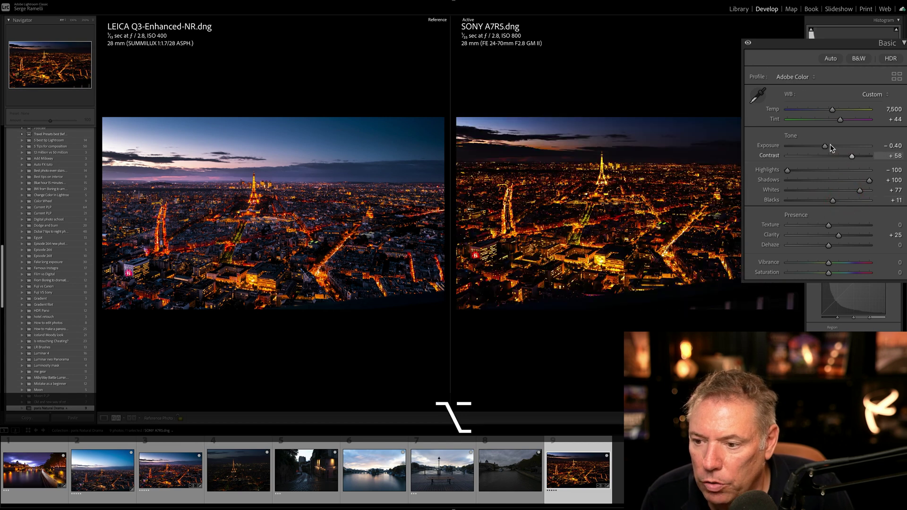
drag(825, 145, 835, 148)
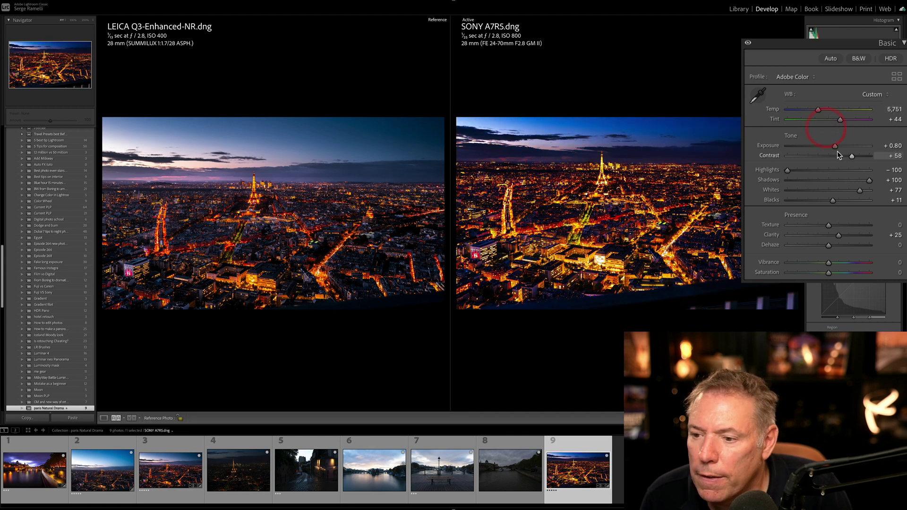
drag(836, 151, 832, 150)
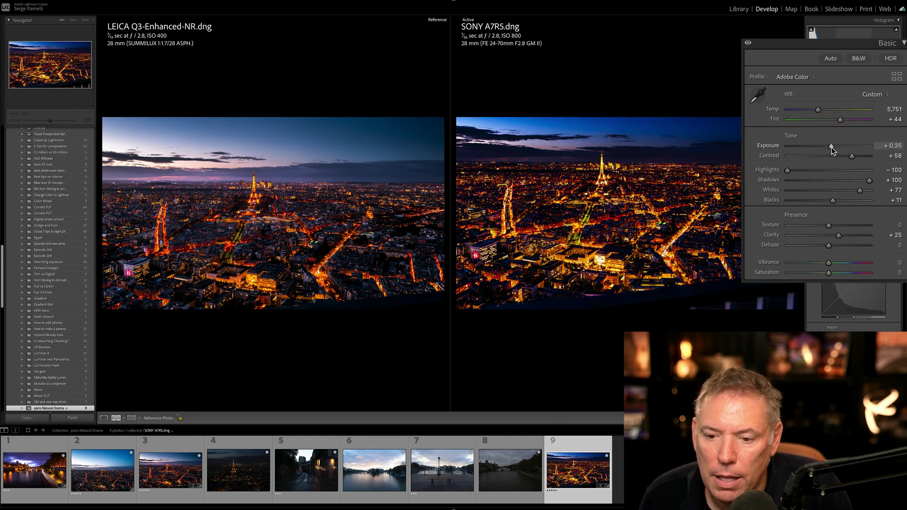
drag(831, 147, 836, 146)
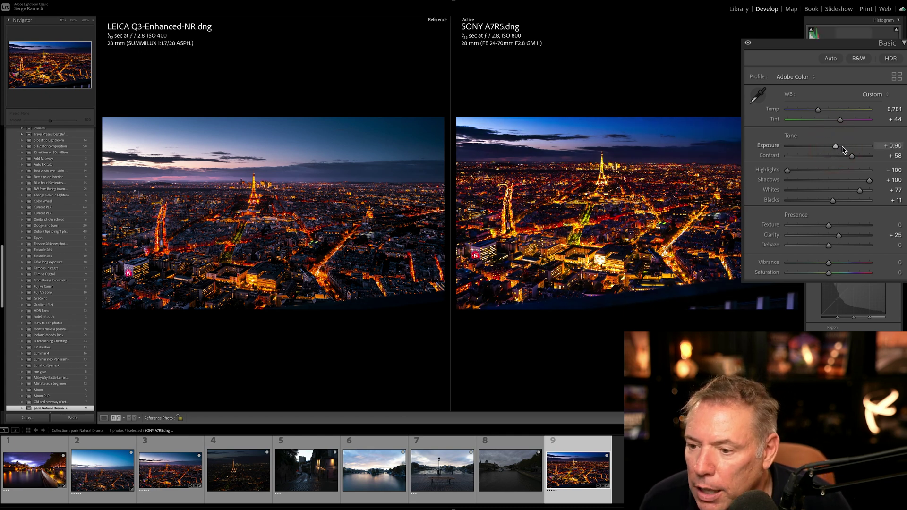
drag(836, 145, 834, 145)
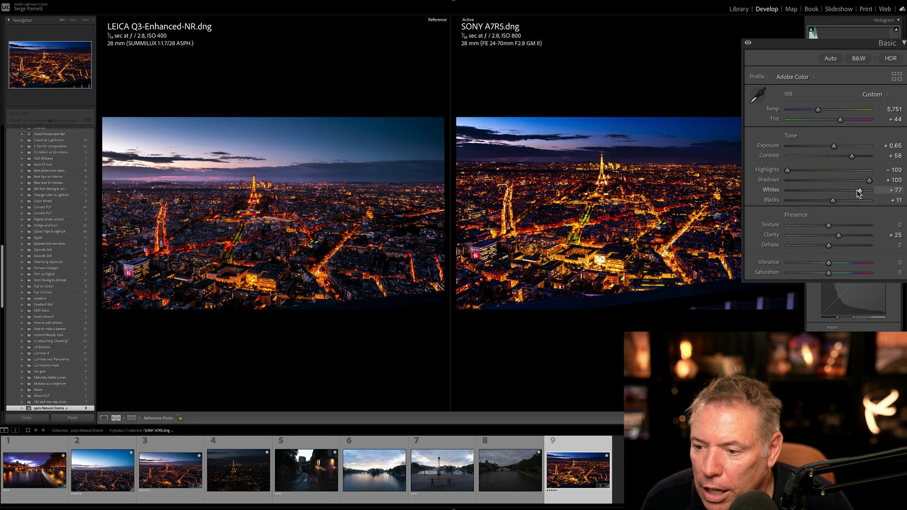
drag(859, 189, 858, 188)
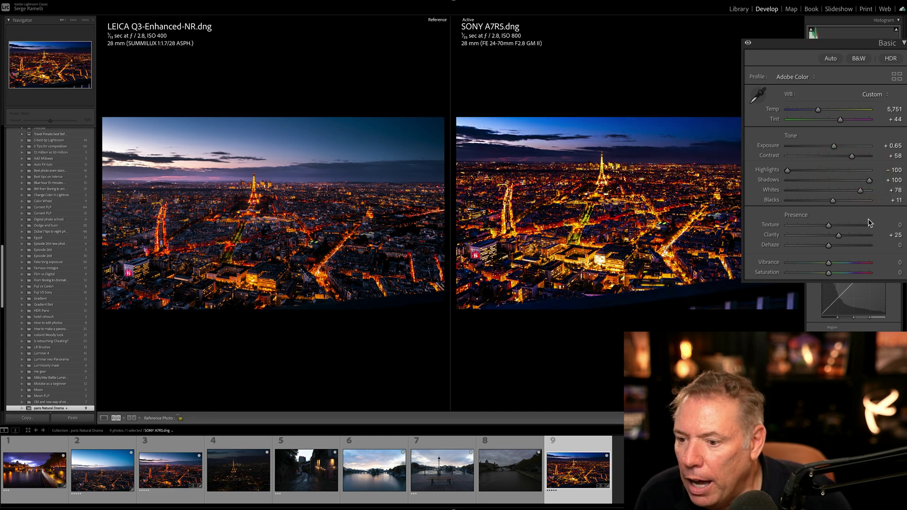
- Exit Reference View, recrop the Sony photo more tightly around the Eiffel Tower and raise its Exposure slightly
scroll(850, 226, down, 3)
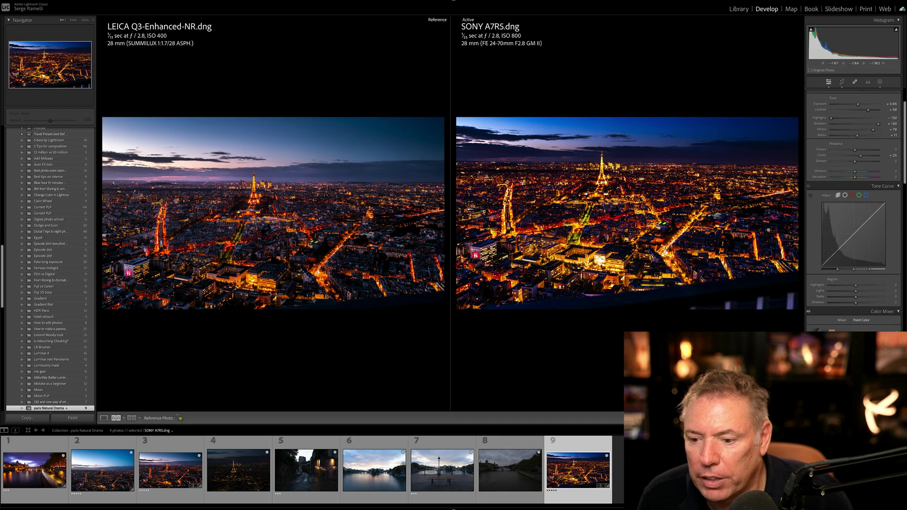
click(842, 82)
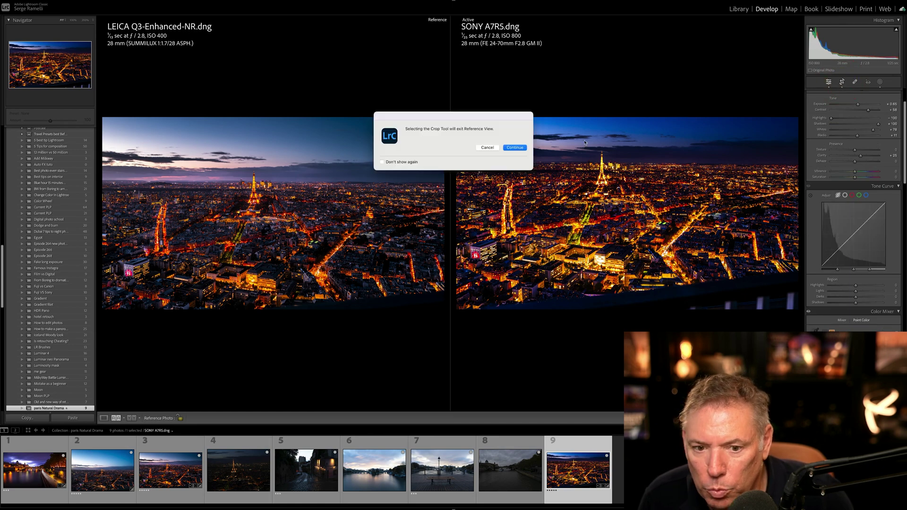
click(514, 148)
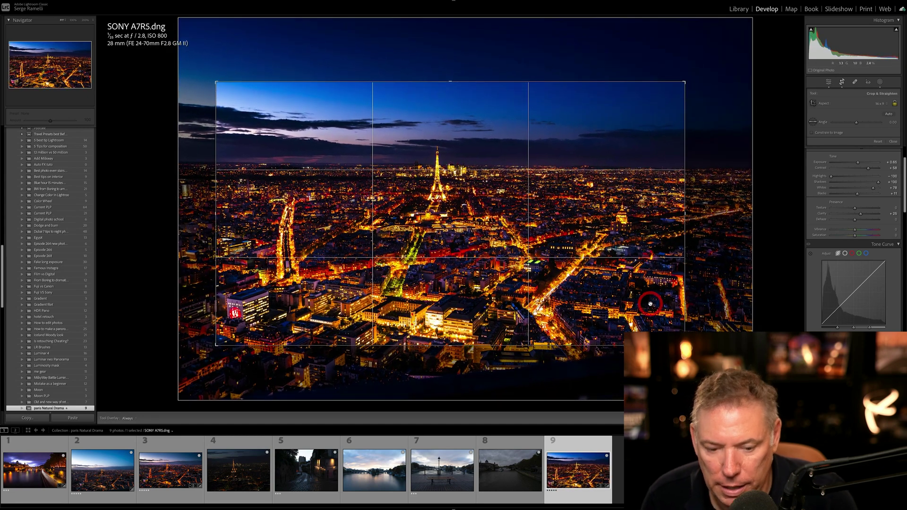
key(Return)
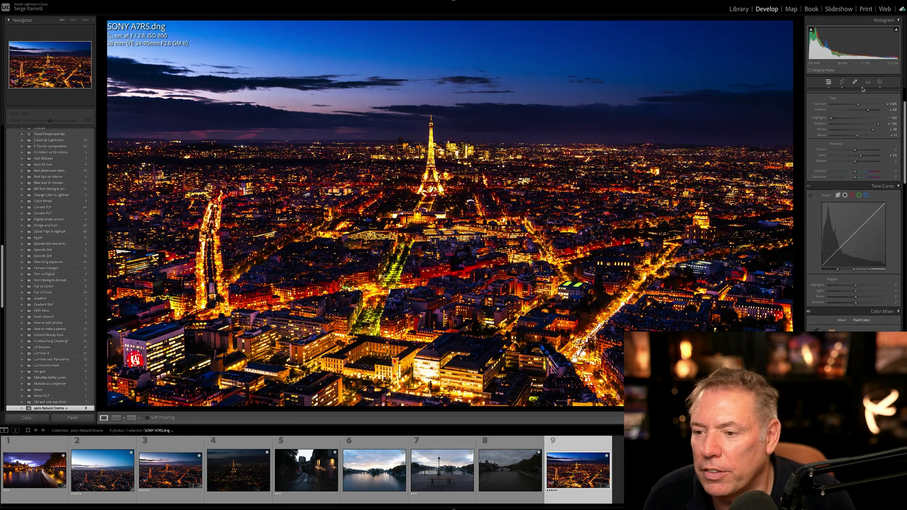
drag(858, 107, 859, 107)
- Open Compare view with LEICA Q3-Enhanced-NR.dng as the select and SONY A7R5.dng as the candidate, with all panels hidden
key(alt)
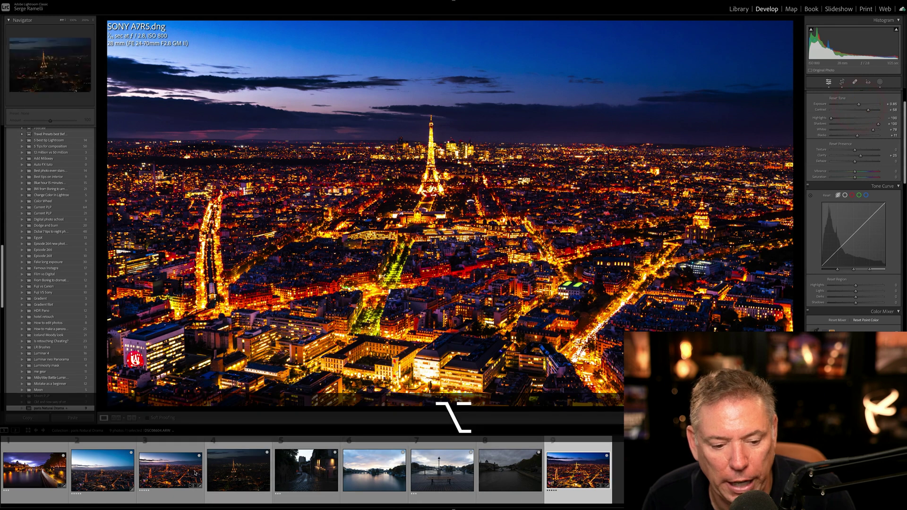
click(178, 464)
key(shift+c)
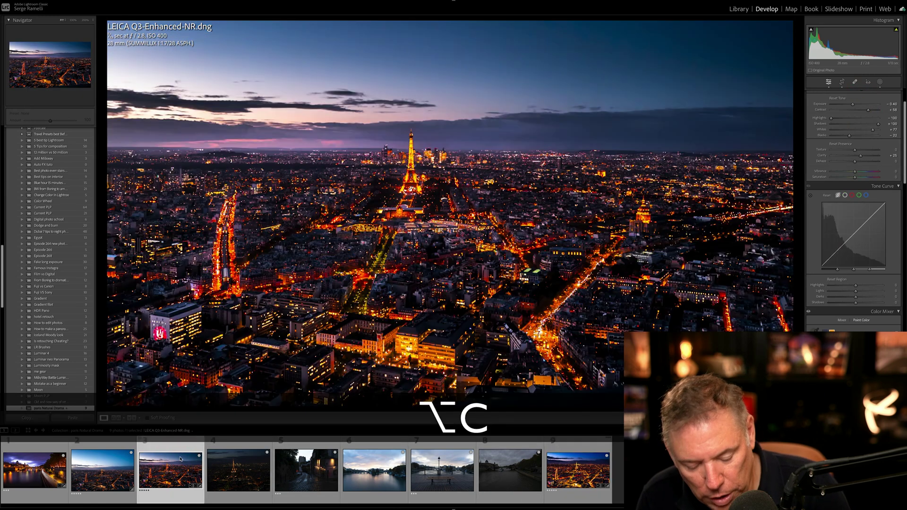
key(shift+Tab)
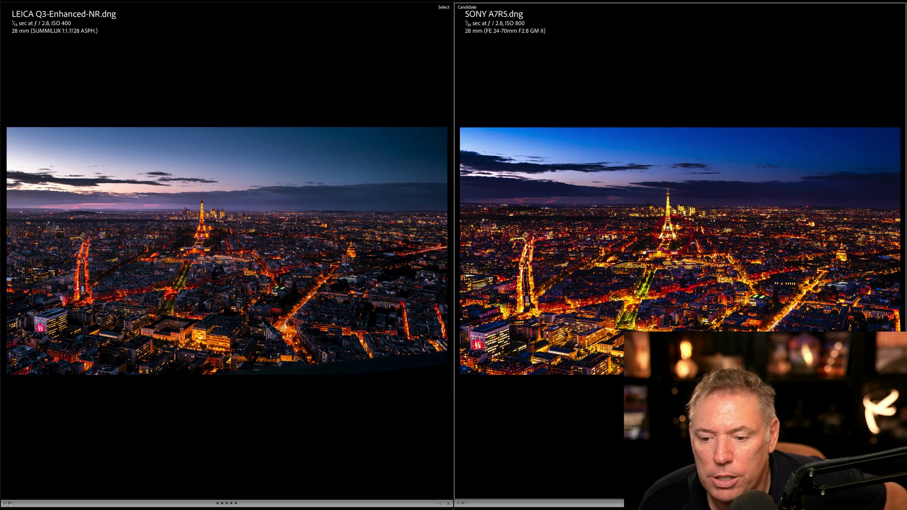
- Zoom into both photos and compare detail from the Eiffel Tower and skyline down to the building with the red logo
click(666, 221)
drag(666, 221, 650, 266)
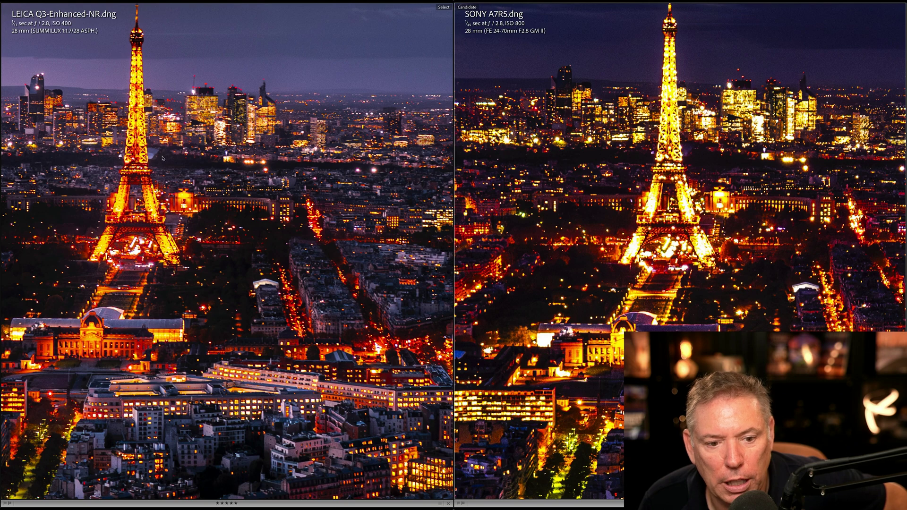
drag(664, 199, 666, 189)
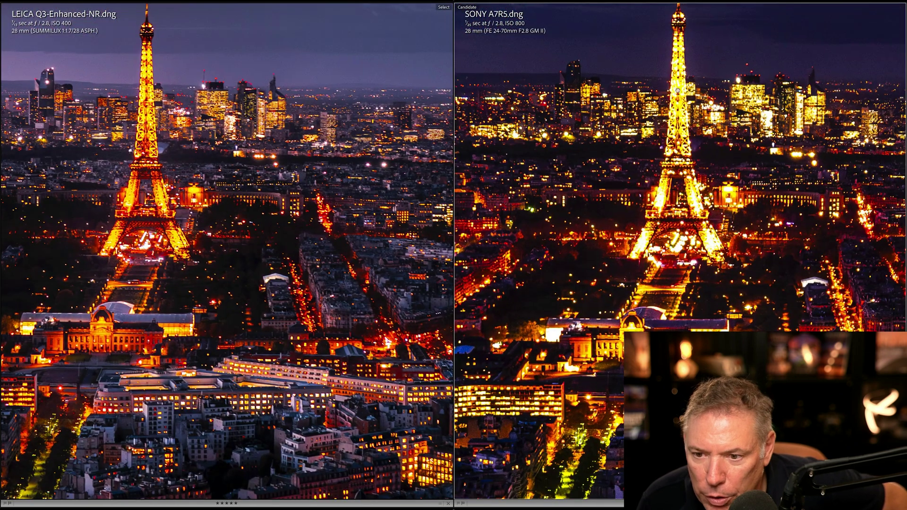
drag(674, 322, 677, 228)
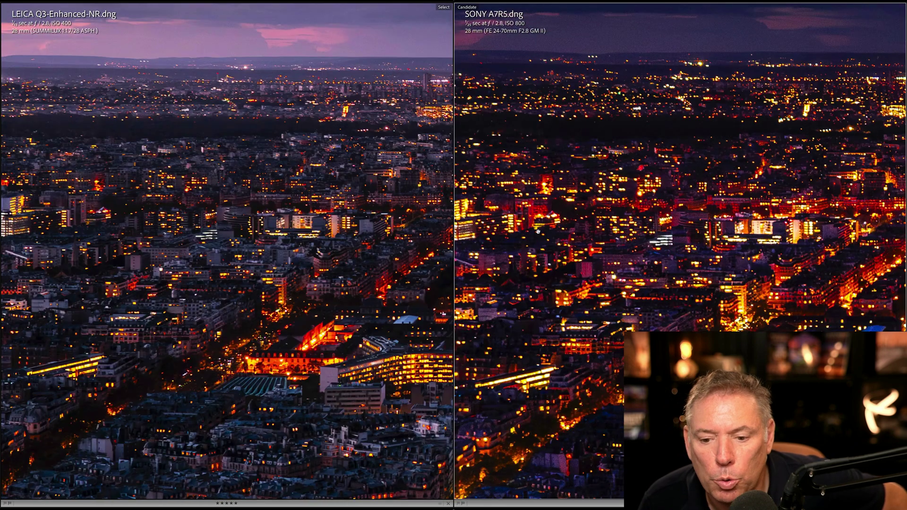
drag(554, 232, 720, 193)
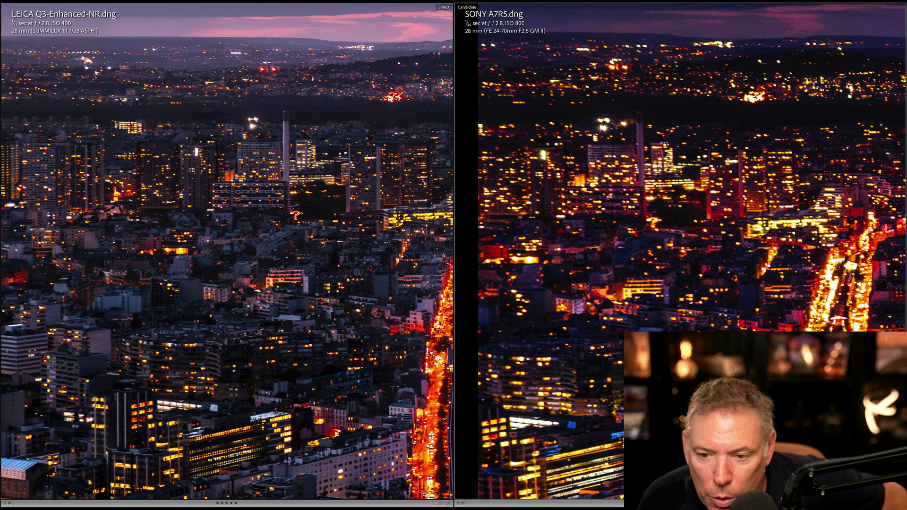
drag(656, 294, 648, 61)
drag(647, 340, 609, 127)
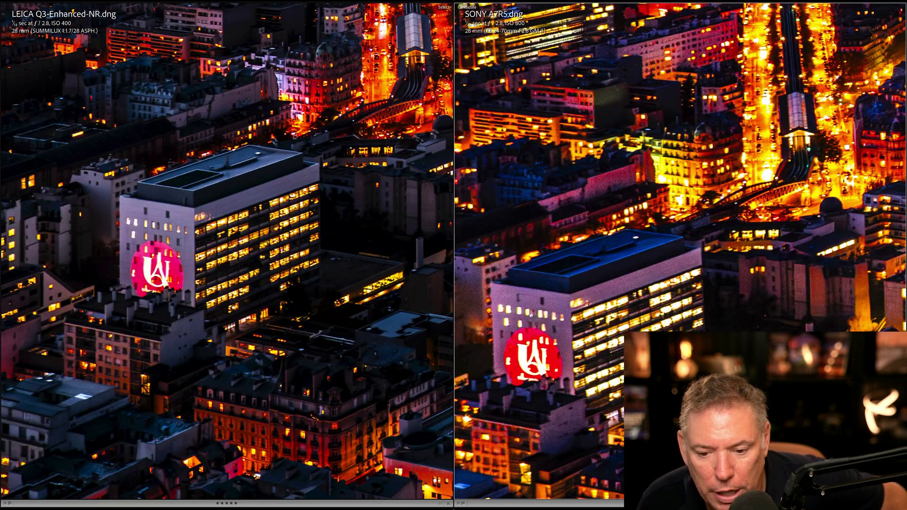
- Compare the illuminated boulevard, rooftops and distant hills in both photos, zoom back out to the full images and restore the panels
click(175, 83)
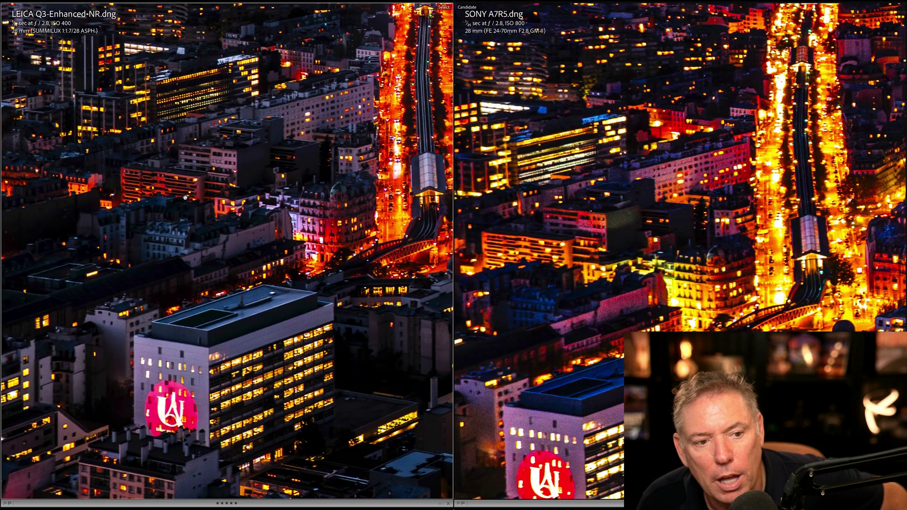
click(142, 187)
click(139, 204)
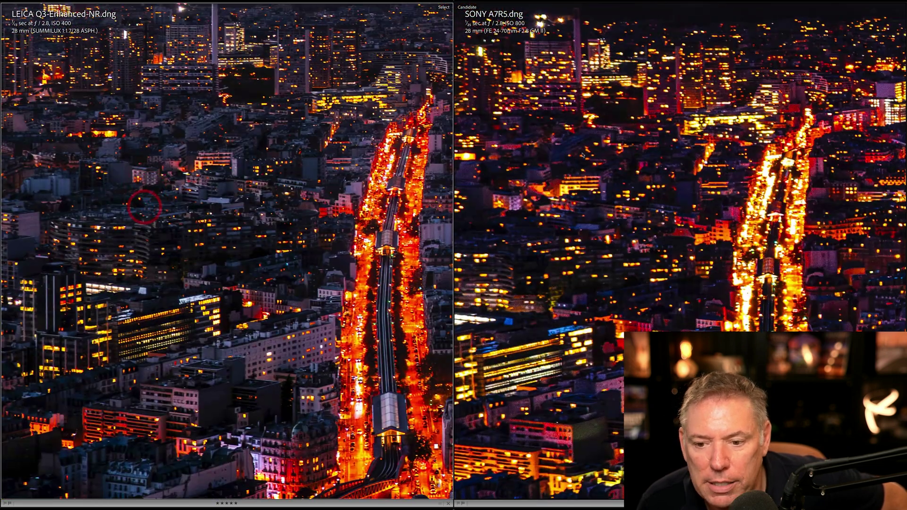
drag(357, 72, 338, 230)
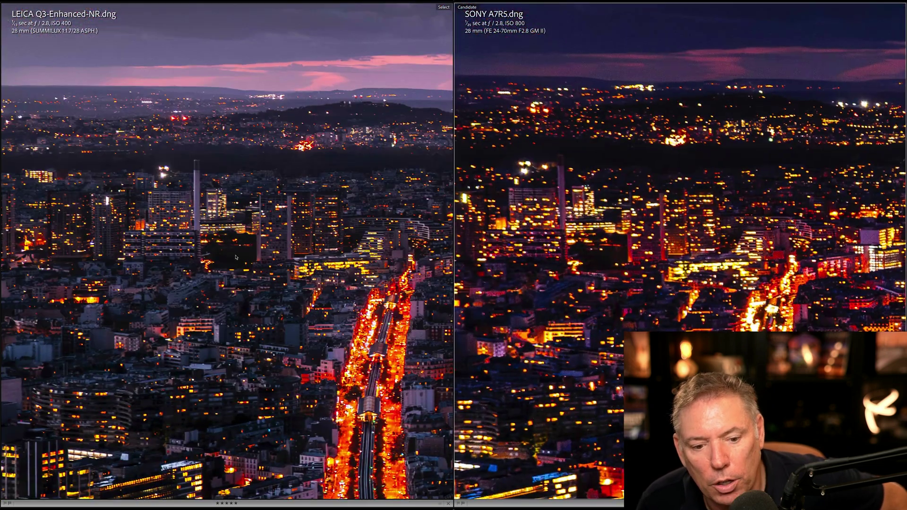
drag(228, 258, 230, 171)
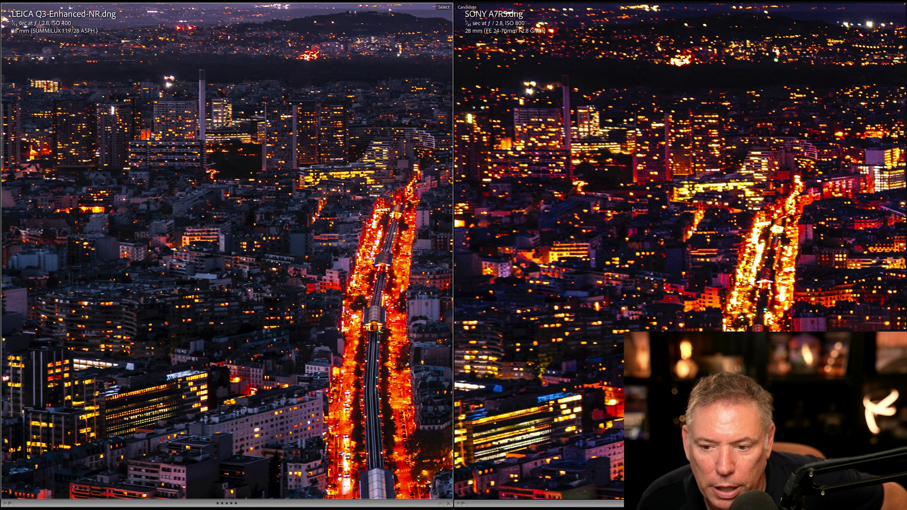
drag(690, 295, 605, 218)
click(604, 217)
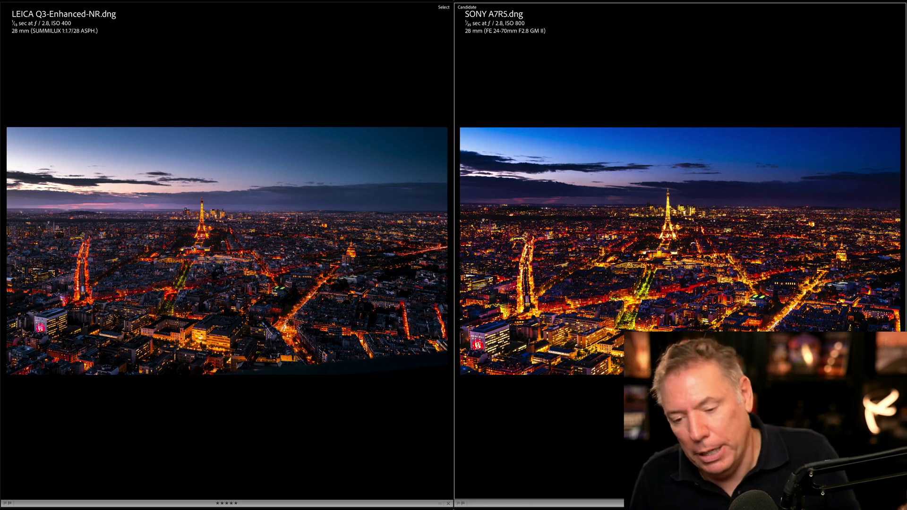
key(shift+Tab)
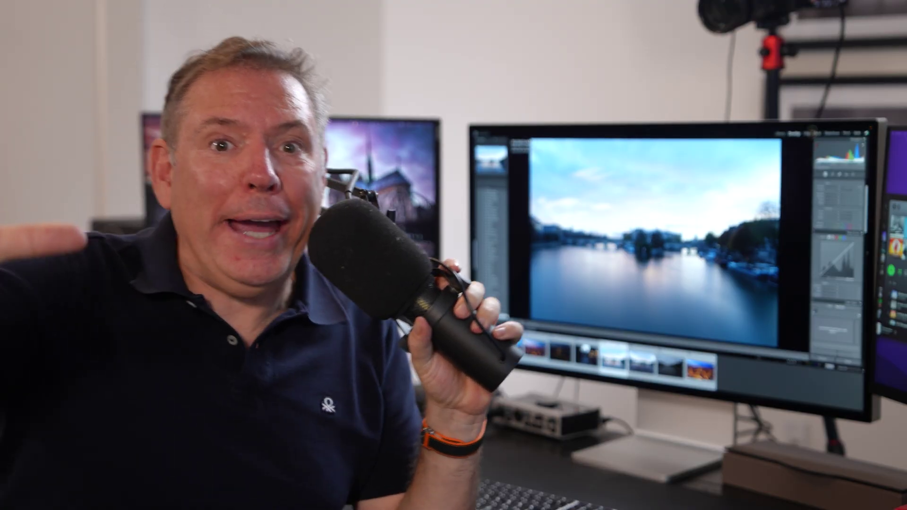
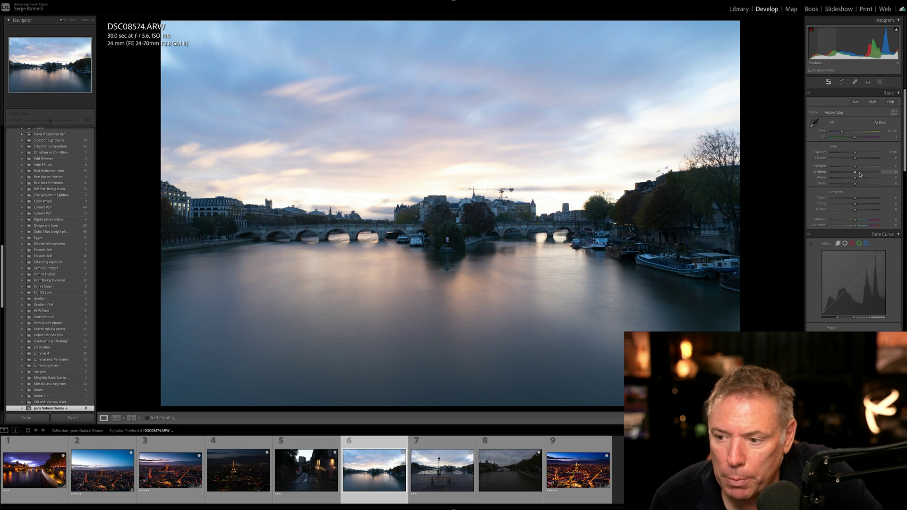
- On DSC08574.ARW, set Shadows to +100, Highlights to -100, Blacks to -100 and Whites to +36
mouse_move(859, 174)
mouse_down()
mouse_move(885, 174)
mouse_move(843, 167)
mouse_up()
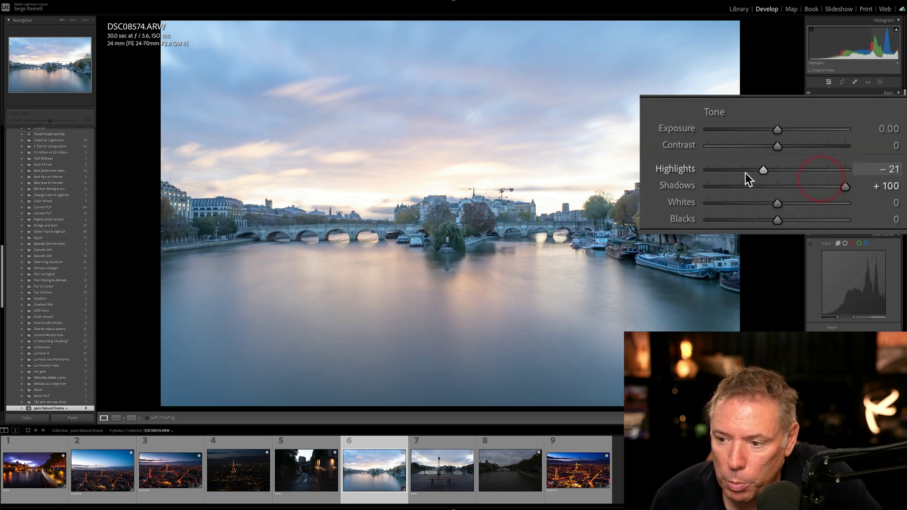
drag(745, 172, 706, 171)
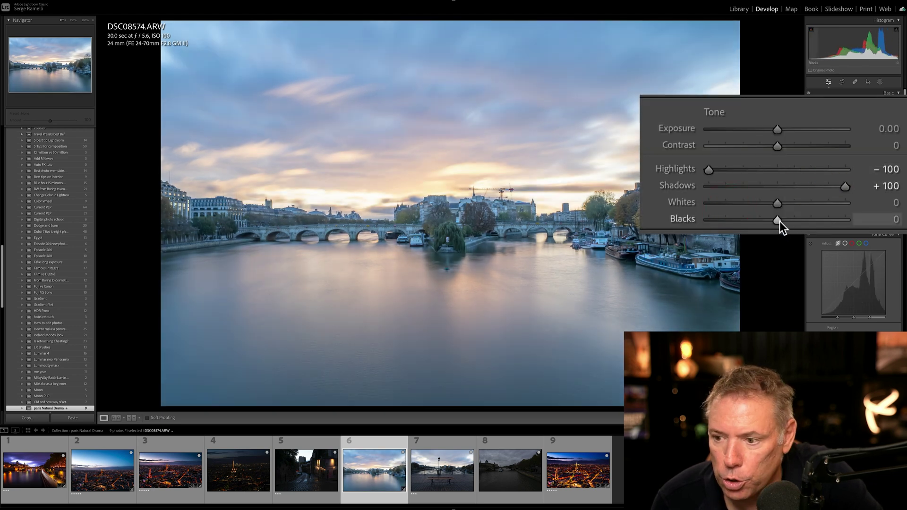
drag(778, 220, 705, 222)
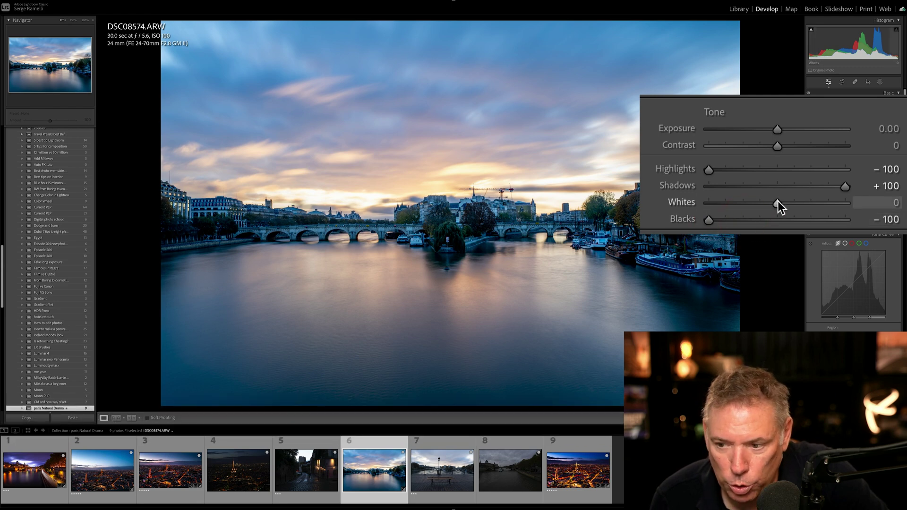
drag(777, 201, 802, 200)
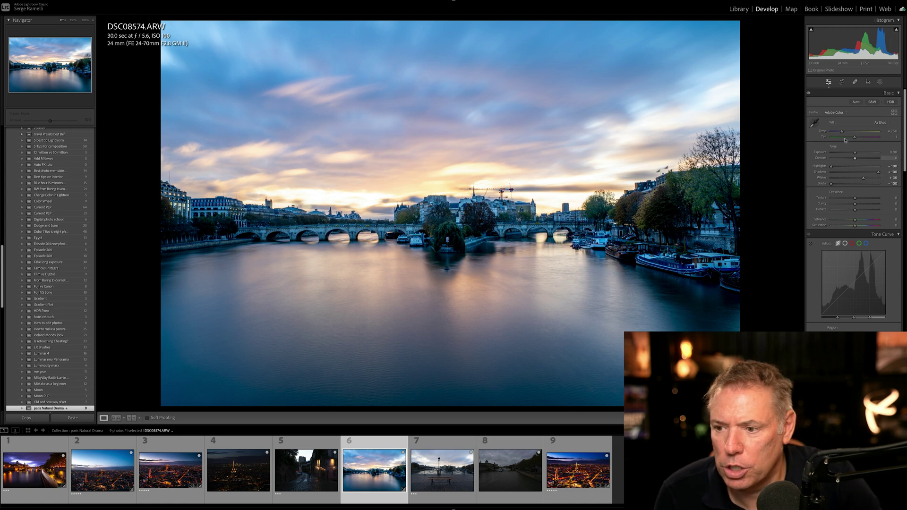
- Warm the white balance to a Temp of about 8,000 with Tint +22, set Contrast to +45 and lower Exposure slightly
drag(841, 131, 848, 132)
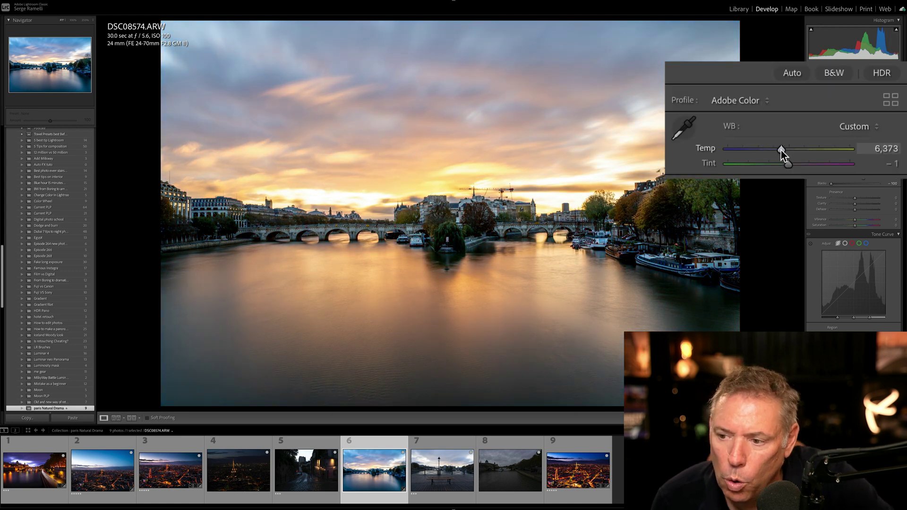
drag(781, 151, 797, 168)
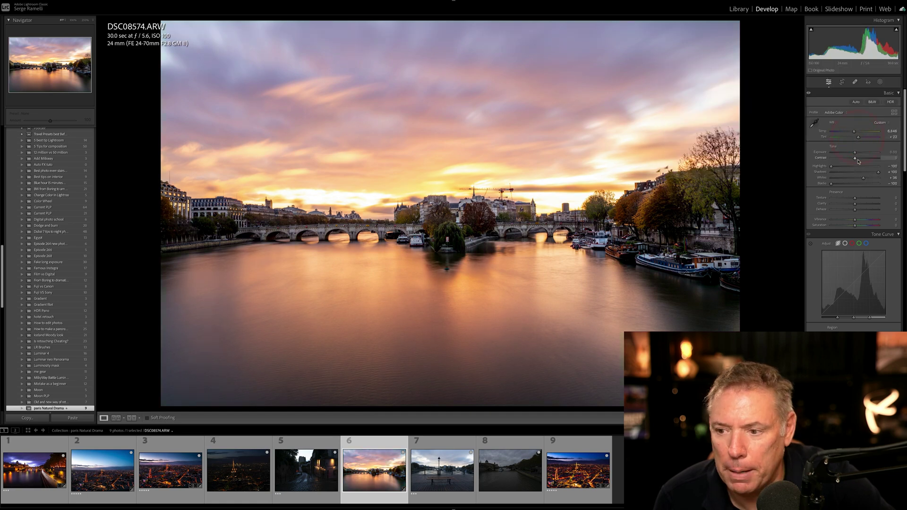
click(864, 158)
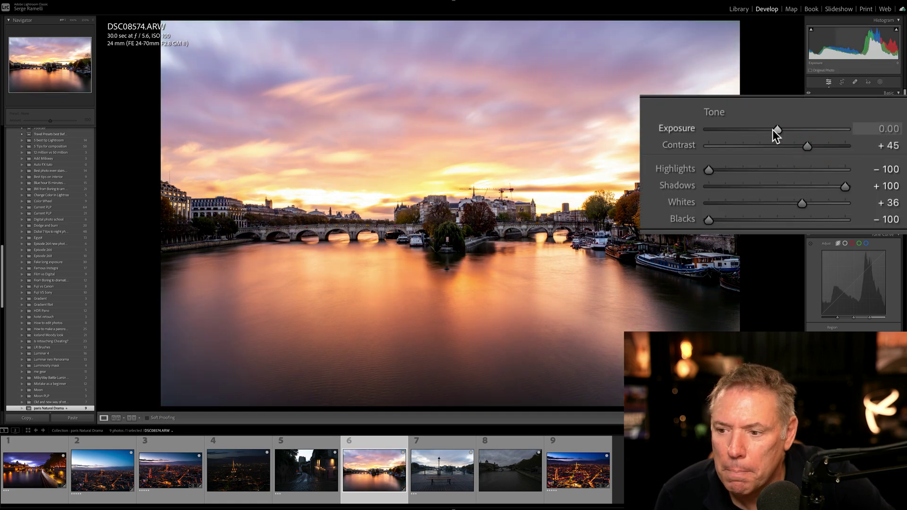
drag(775, 129, 775, 129)
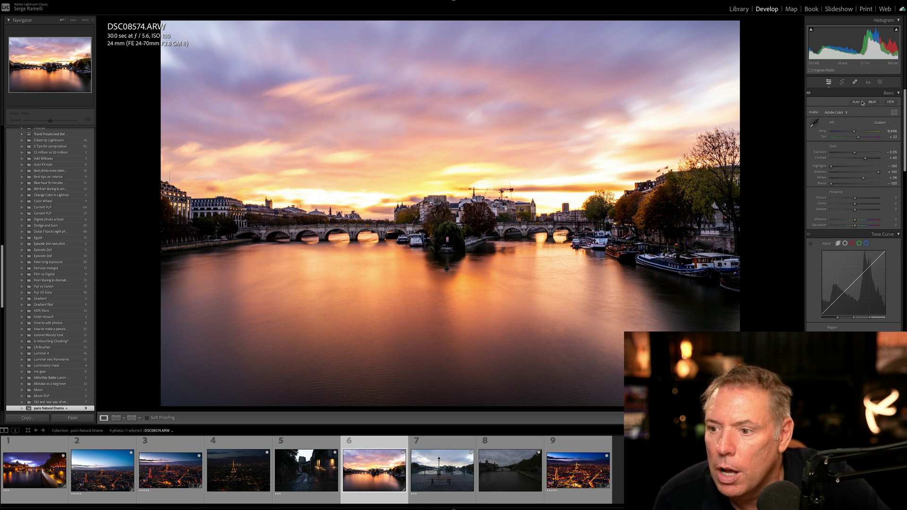
- Sample the yellow sky above the horizon with Point Color and set its Hue Shift to -10 and Sat. Shift to 14
scroll(858, 151, down, 10)
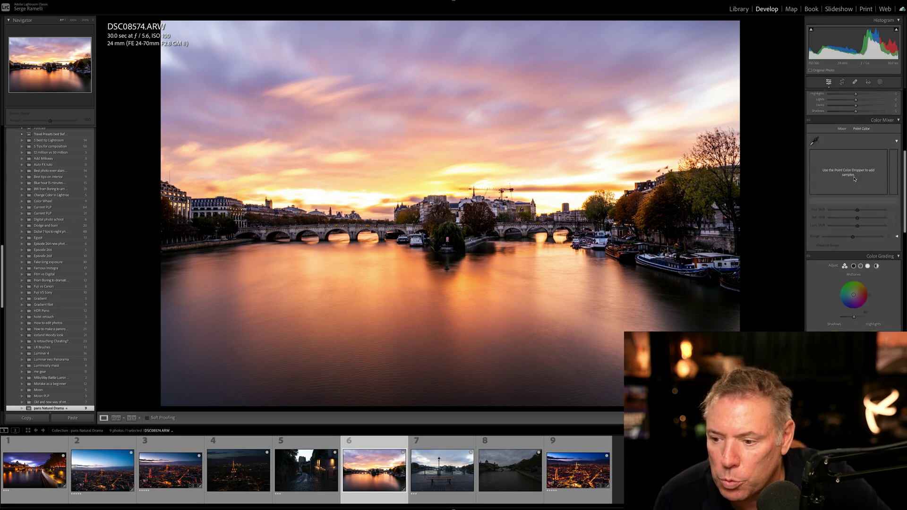
scroll(854, 185, up, 3)
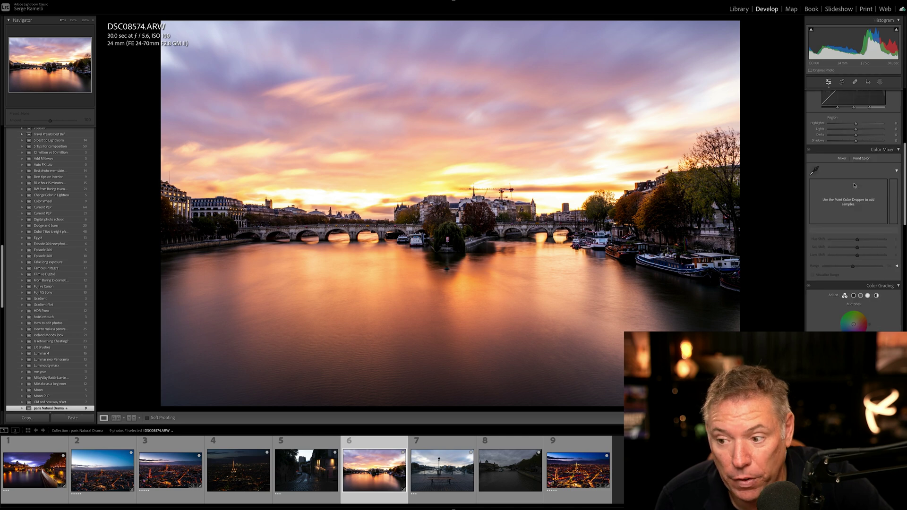
click(816, 171)
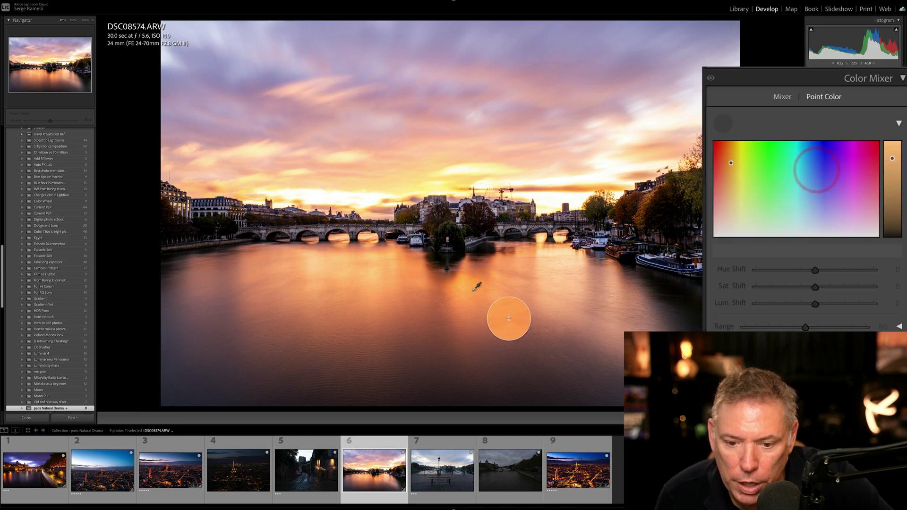
click(456, 177)
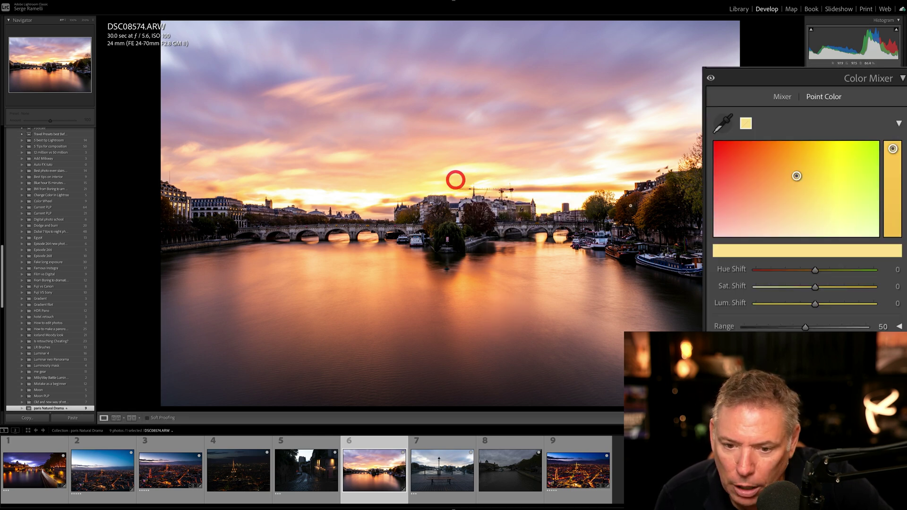
drag(802, 181, 791, 178)
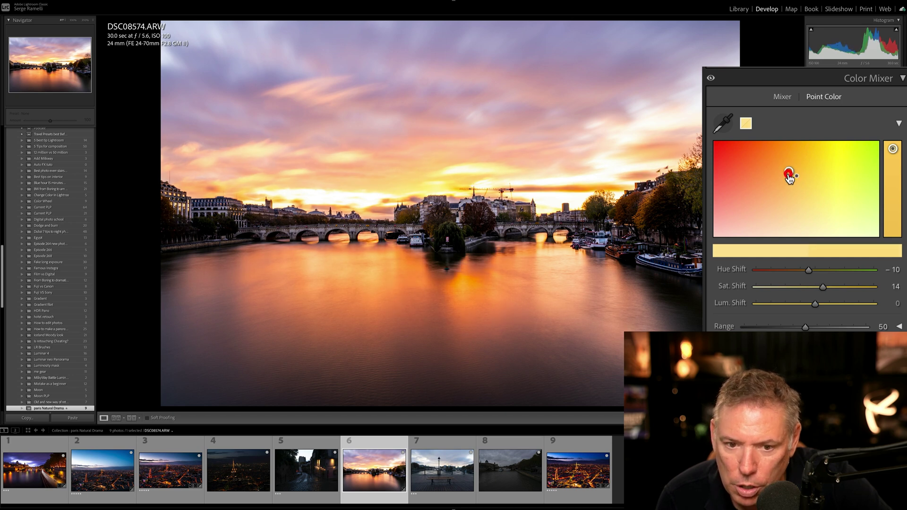
- Add a second Point Color sample from the lavender sky at the photo's upper left and raise its Sat. Shift to about 50
click(723, 124)
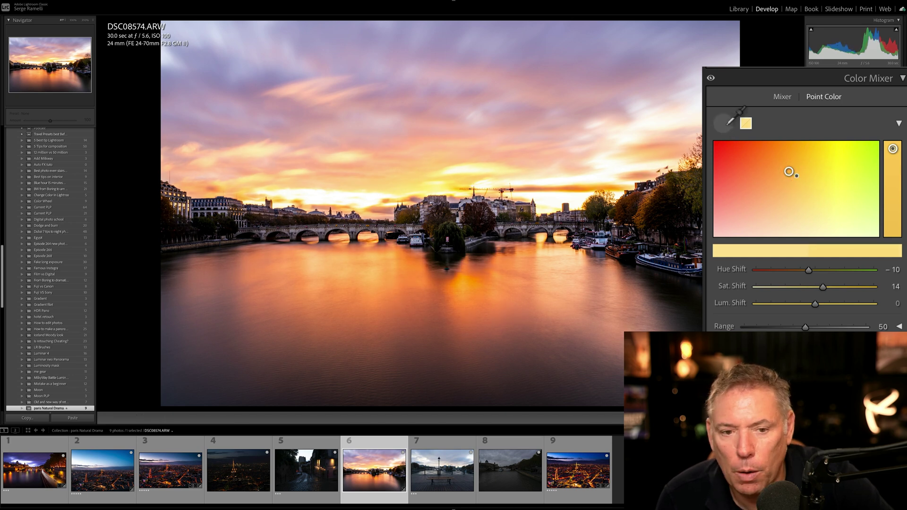
click(241, 59)
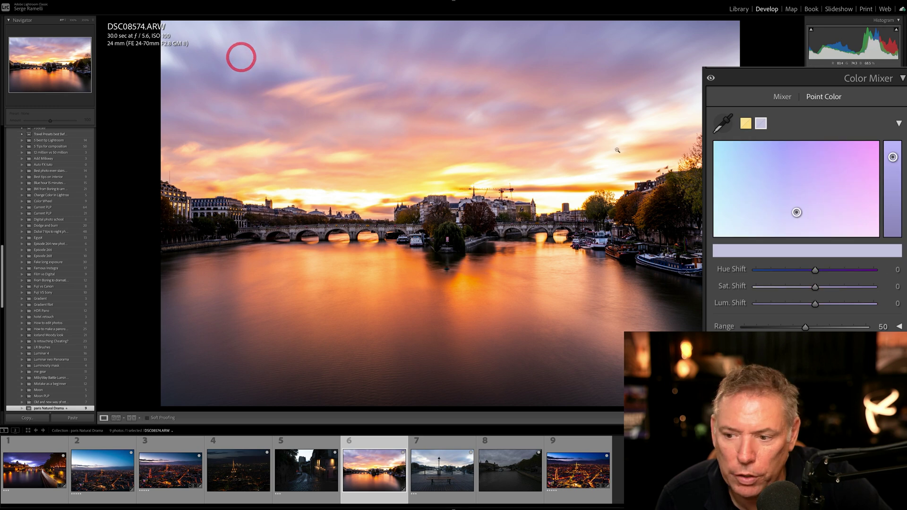
drag(814, 286, 846, 290)
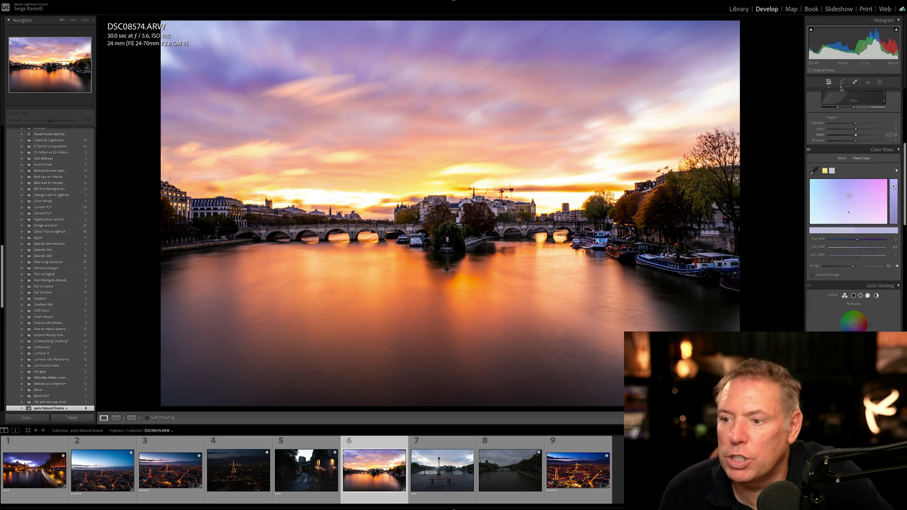
- Crop the photo to 16 x 9, place the bridge just below the upper third line and tighten the frame slightly
click(841, 82)
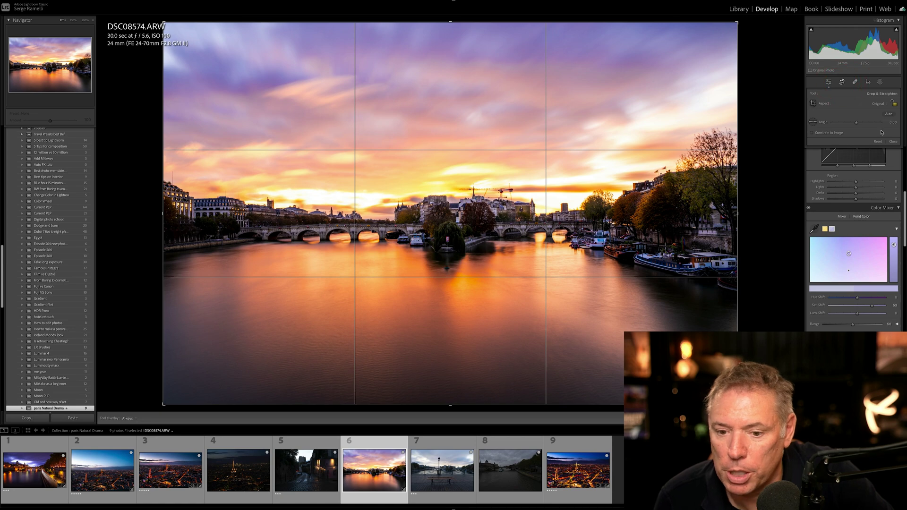
click(887, 106)
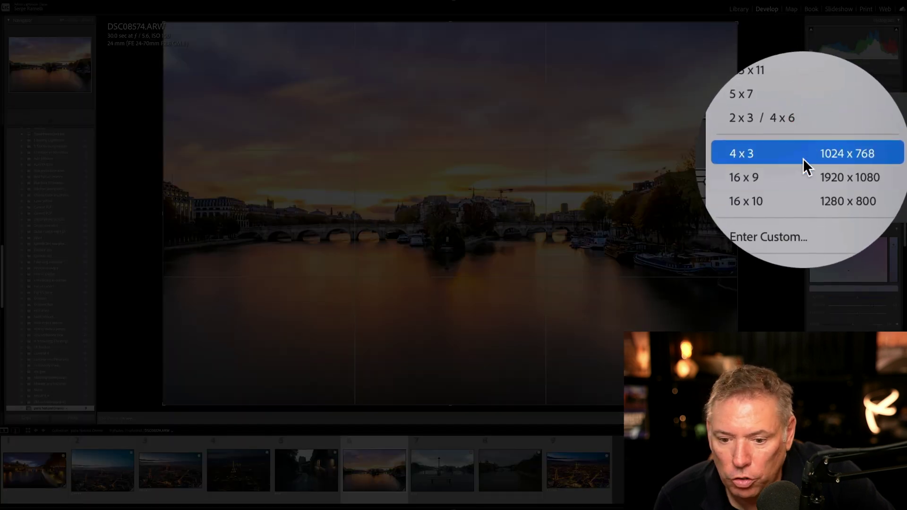
click(881, 164)
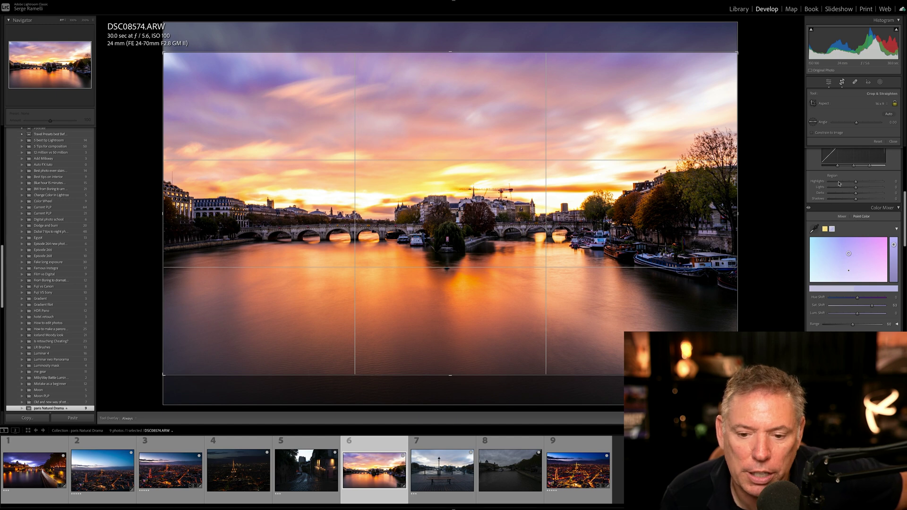
drag(455, 374, 455, 363)
drag(448, 295, 449, 307)
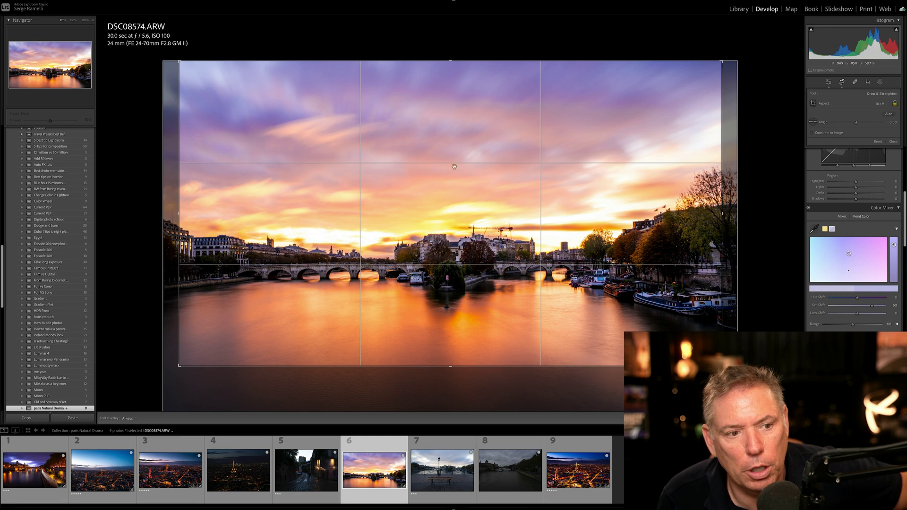
drag(459, 193, 457, 79)
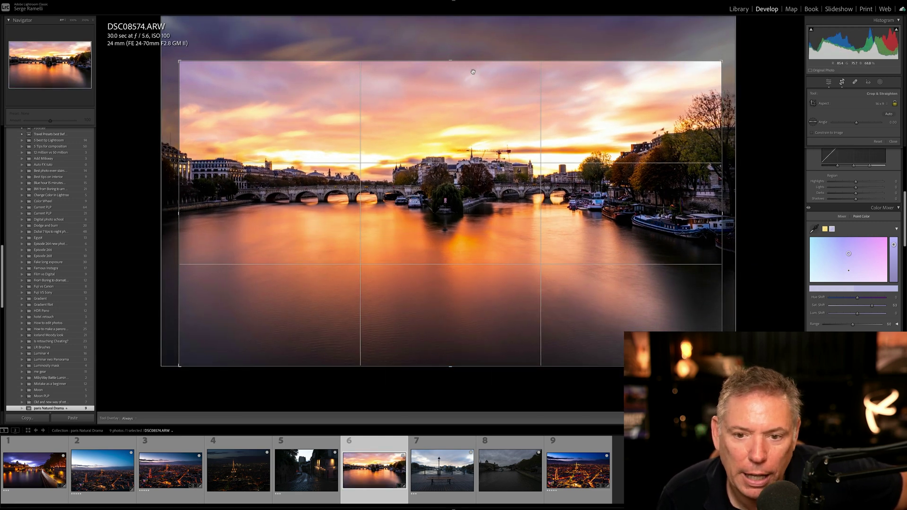
drag(469, 174, 455, 182)
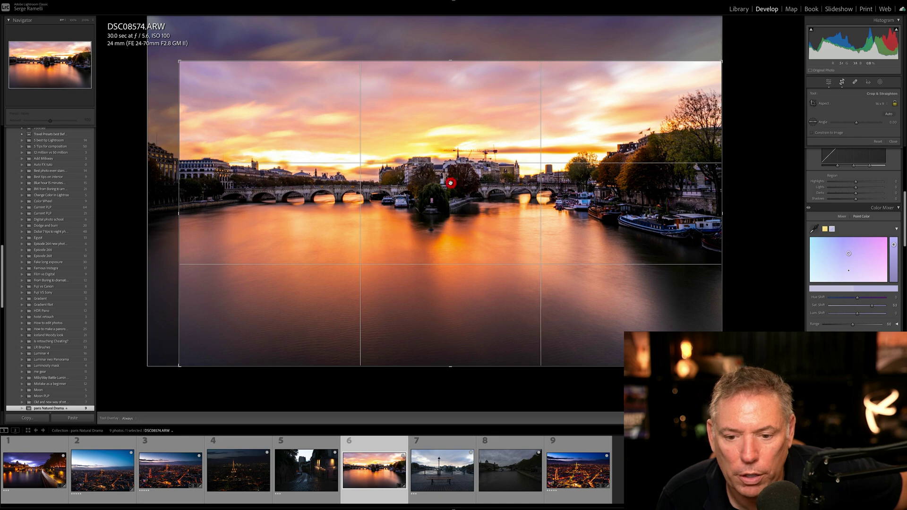
drag(181, 62, 192, 63)
key(Return)
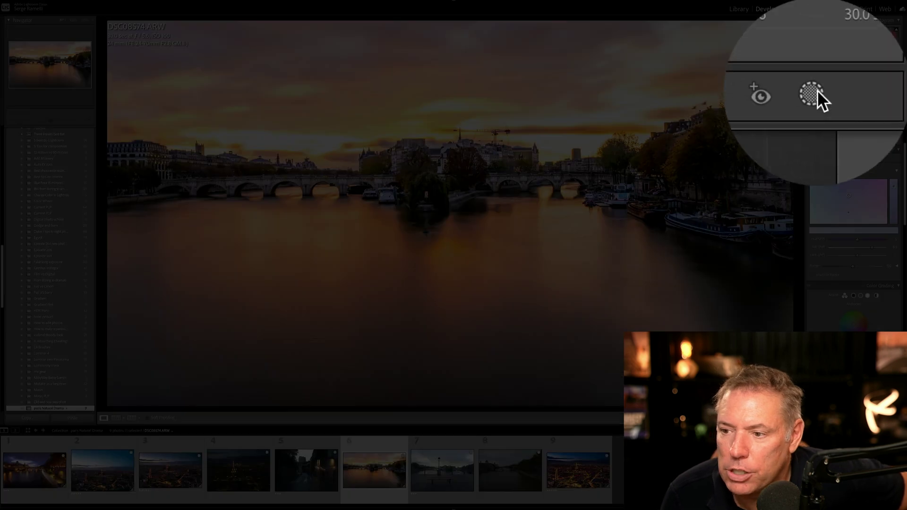
- Add a Linear Gradient mask fading down the sky, with Exposure at -0.53 and Temp at about -13
click(880, 81)
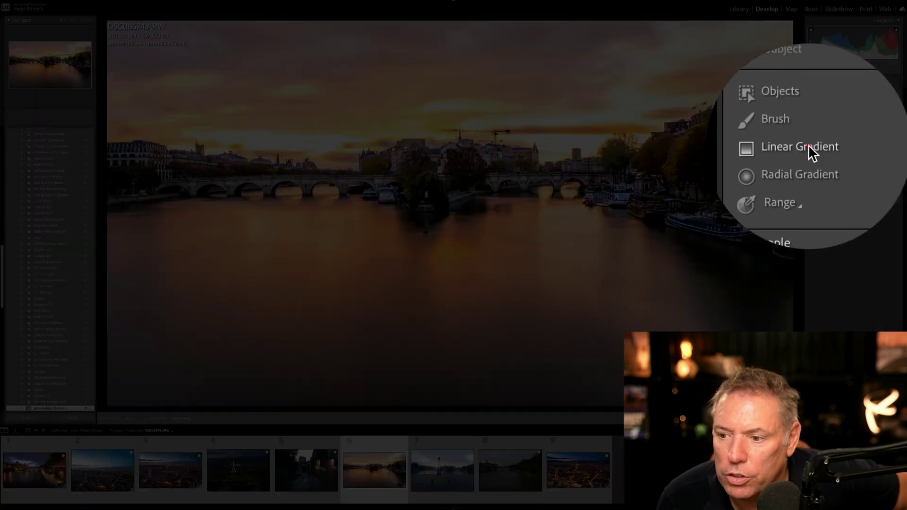
click(829, 147)
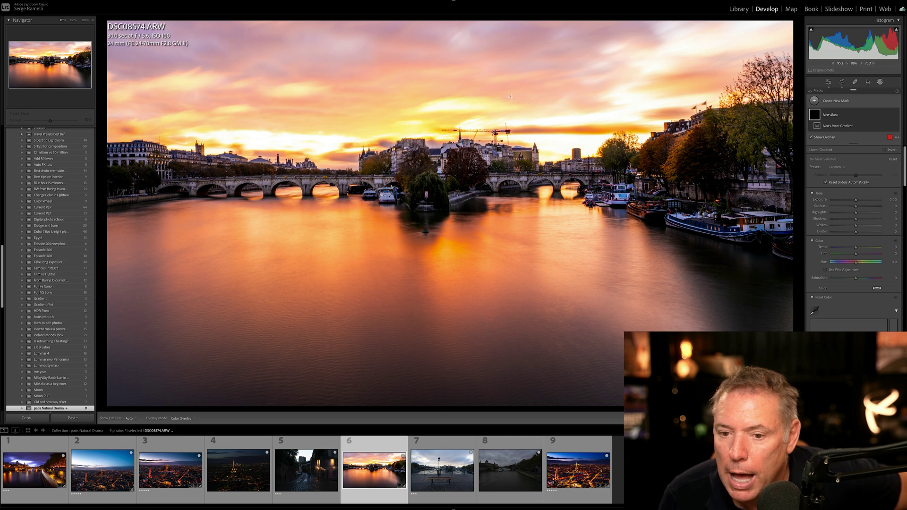
drag(514, 43, 516, 137)
drag(855, 207, 852, 208)
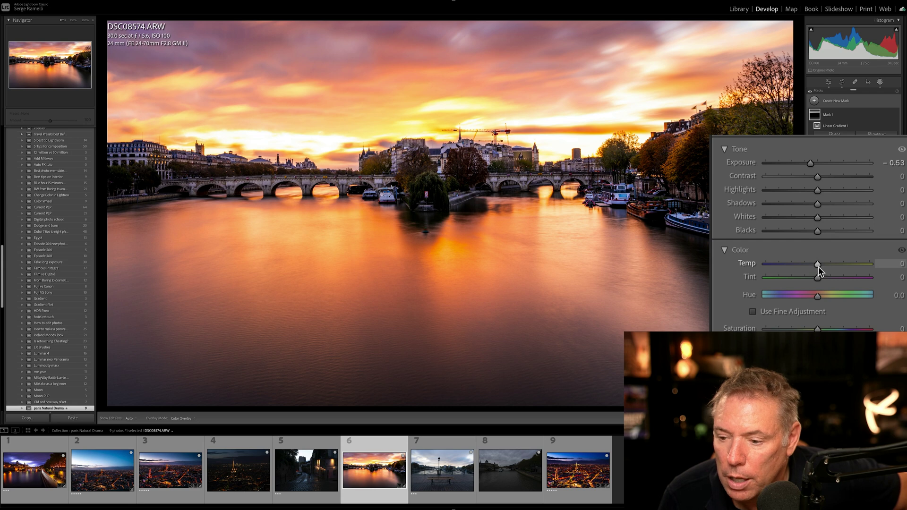
drag(813, 263, 808, 263)
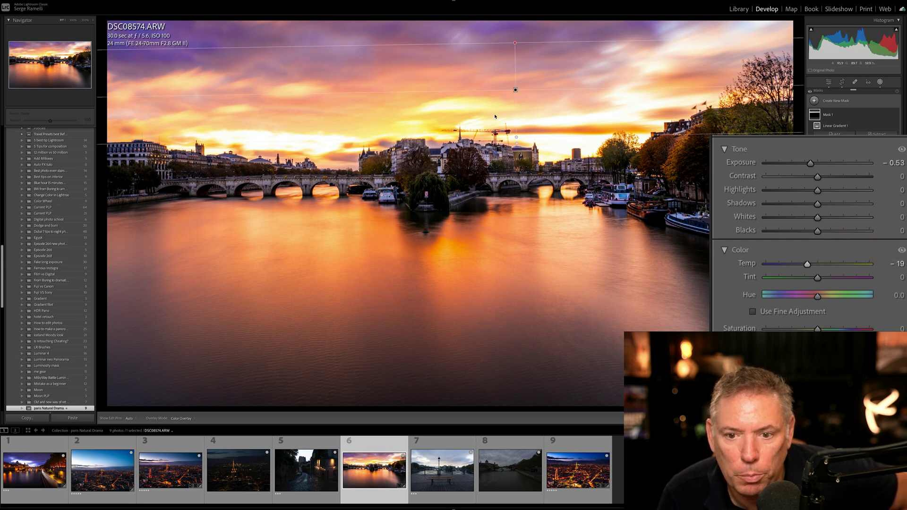
drag(515, 90, 509, 105)
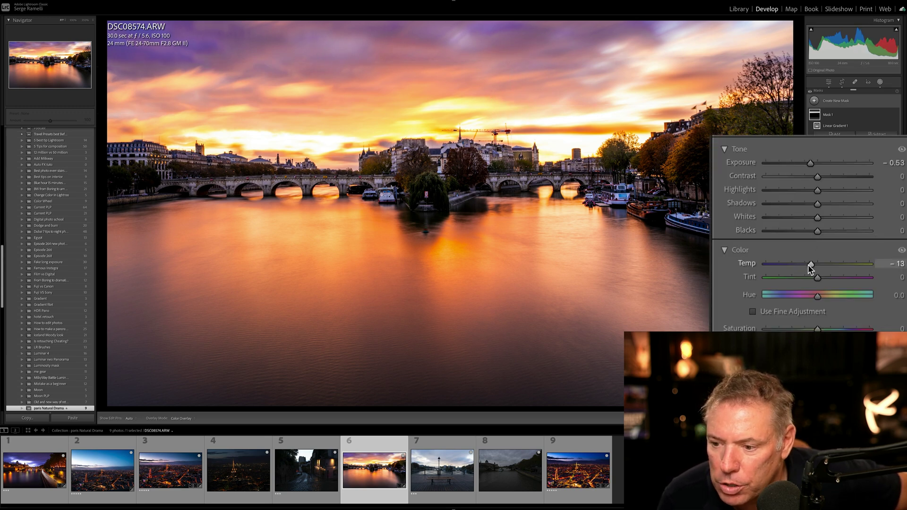
drag(807, 264, 809, 264)
key(i)
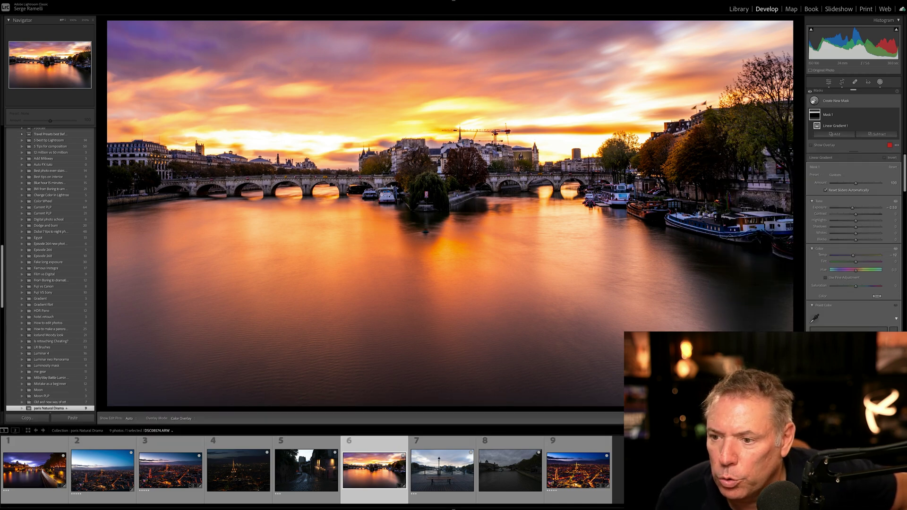
- Add a second Linear Gradient mask rising from the foreground water and lower its Exposure to about -0.17
click(813, 100)
click(846, 163)
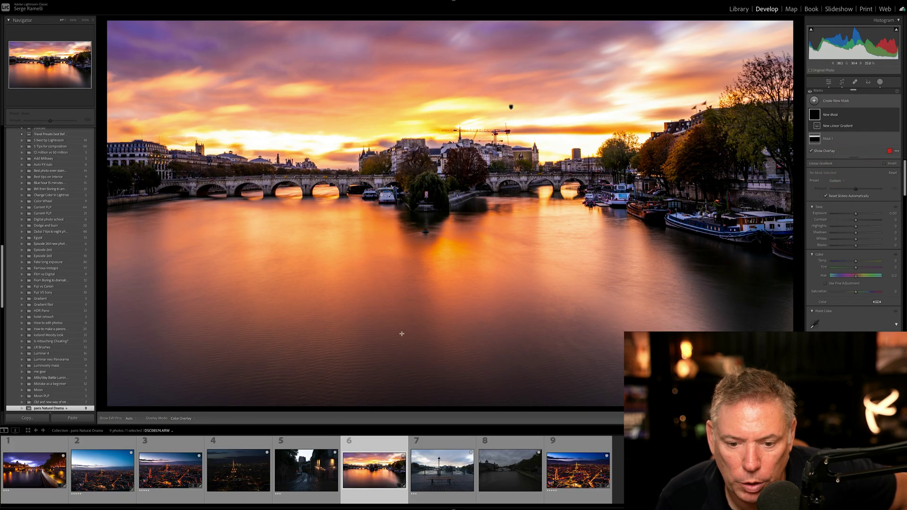
drag(402, 333, 402, 215)
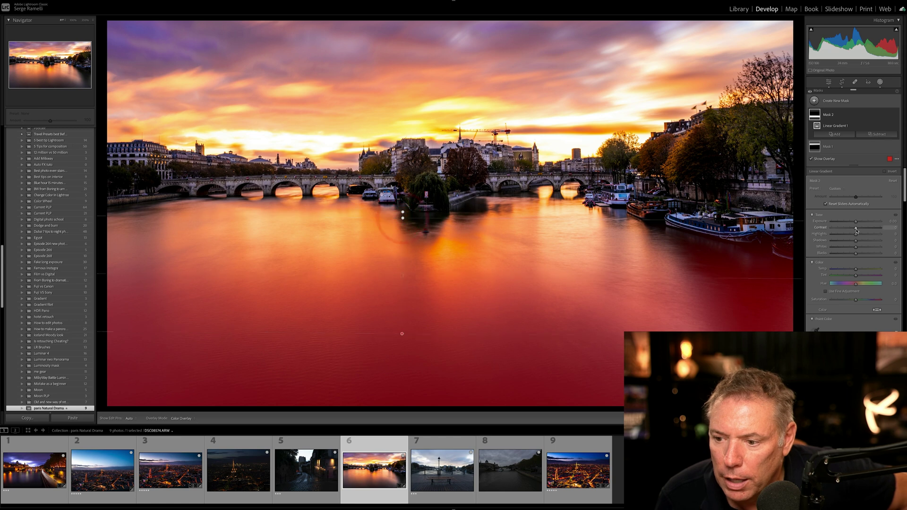
key(o)
drag(855, 225, 855, 226)
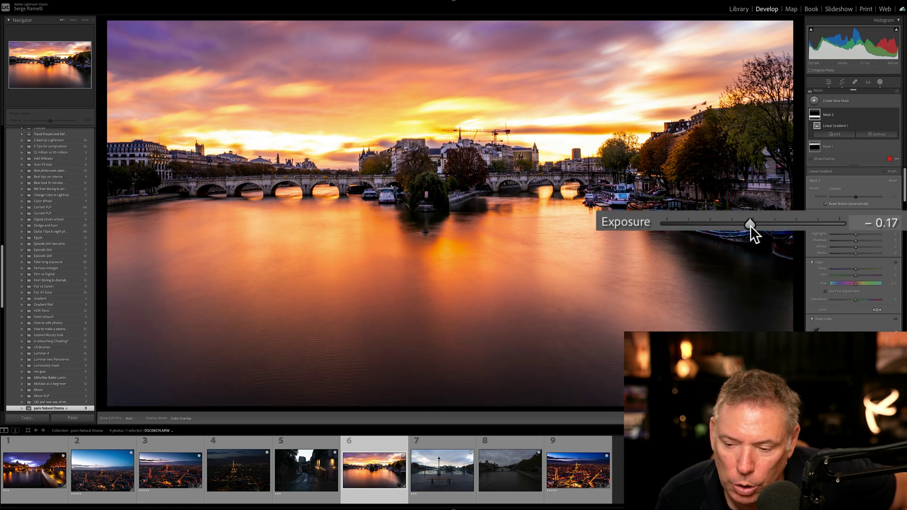
click(750, 226)
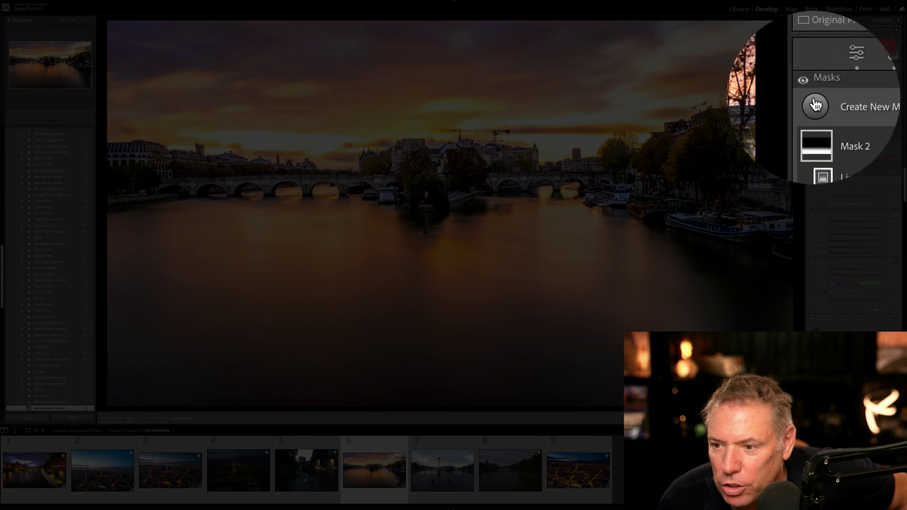
- Brush a new mask over the trees at the island's tip in mid-river and raise its Exposure slightly
click(825, 153)
click(824, 157)
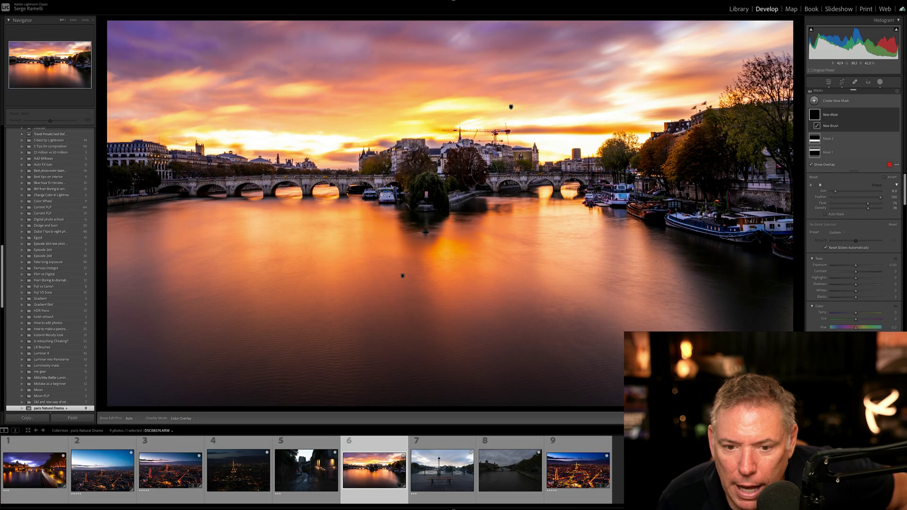
mouse_move(378, 170)
mouse_down()
mouse_move(418, 186)
mouse_move(486, 165)
mouse_up()
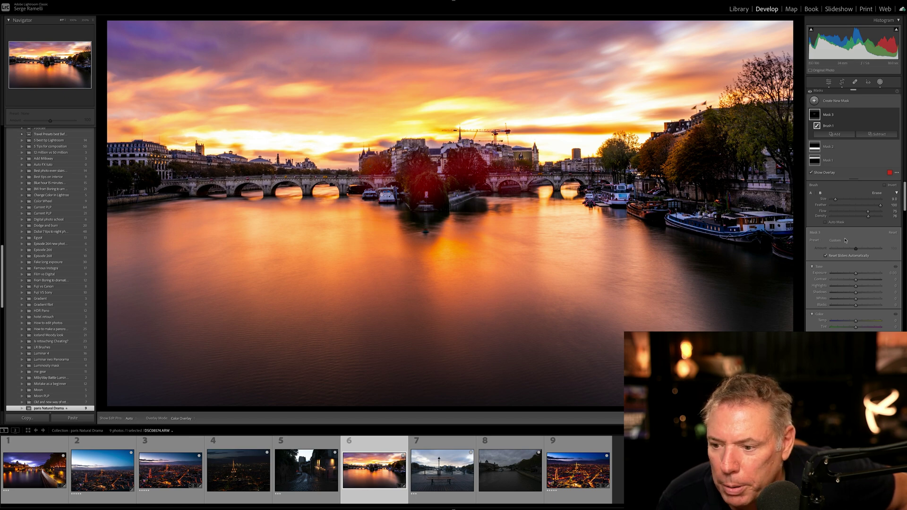
drag(855, 273, 857, 273)
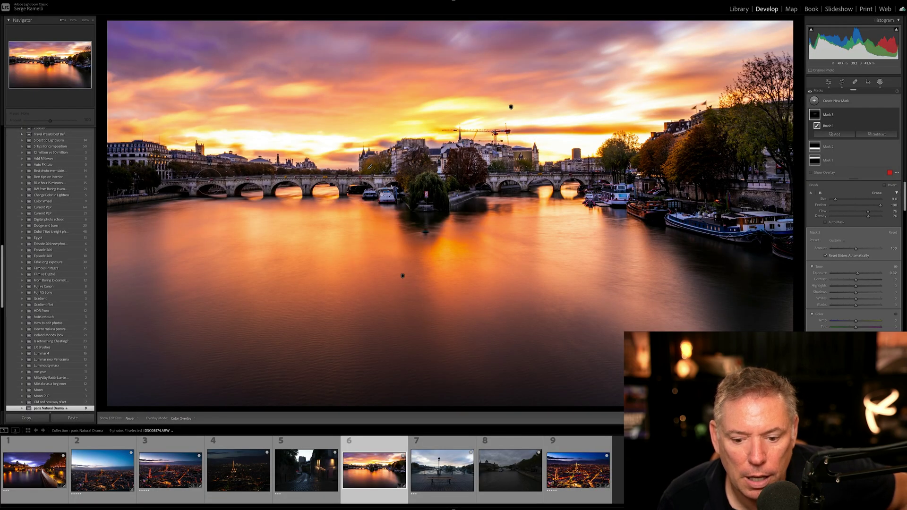
key(h)
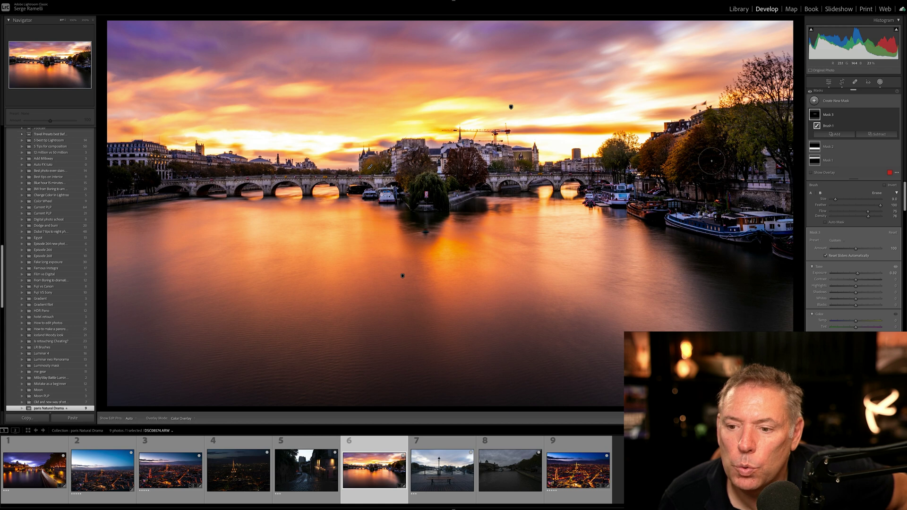
key(h)
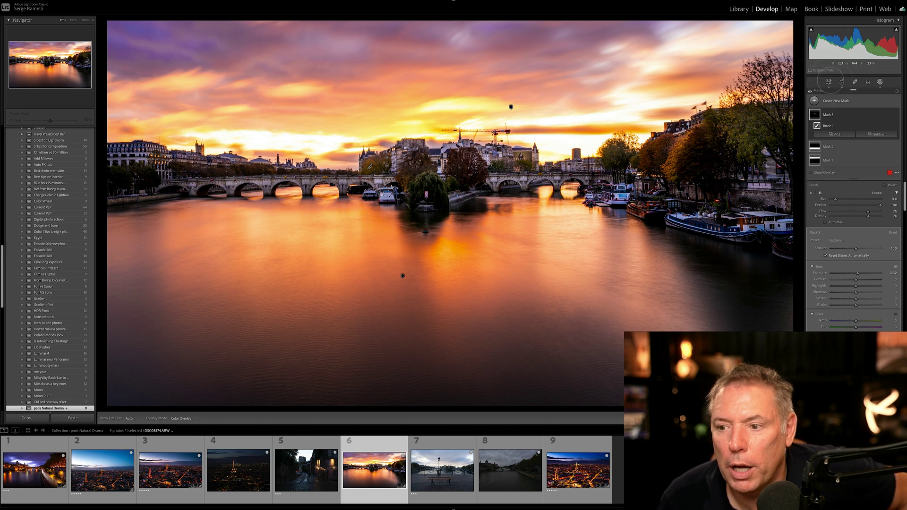
click(829, 82)
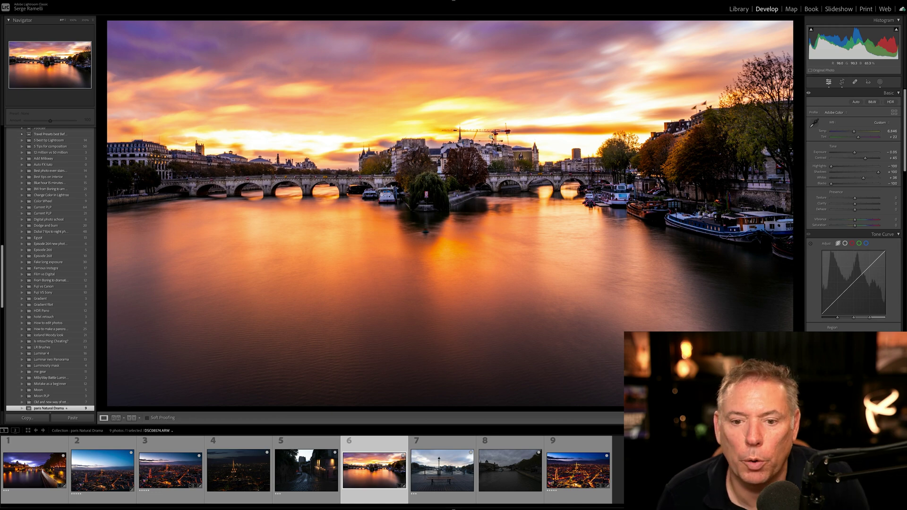
- Set Luminance noise reduction to 12 and the Sharpening Amount to 90, checking detail on the buildings and bridge
click(492, 134)
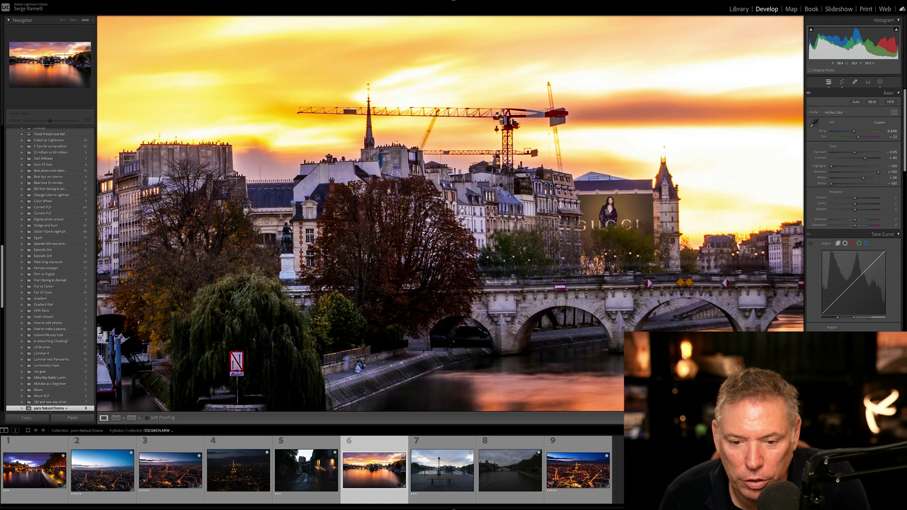
click(462, 210)
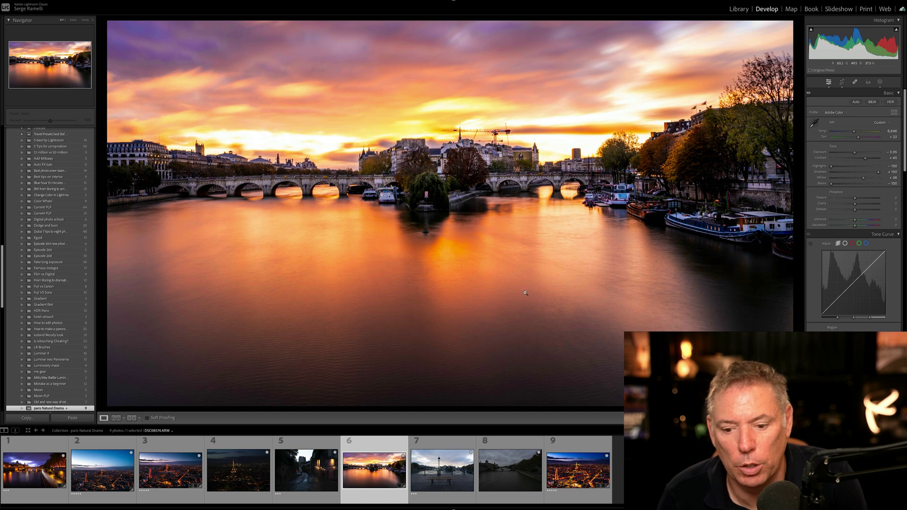
click(533, 158)
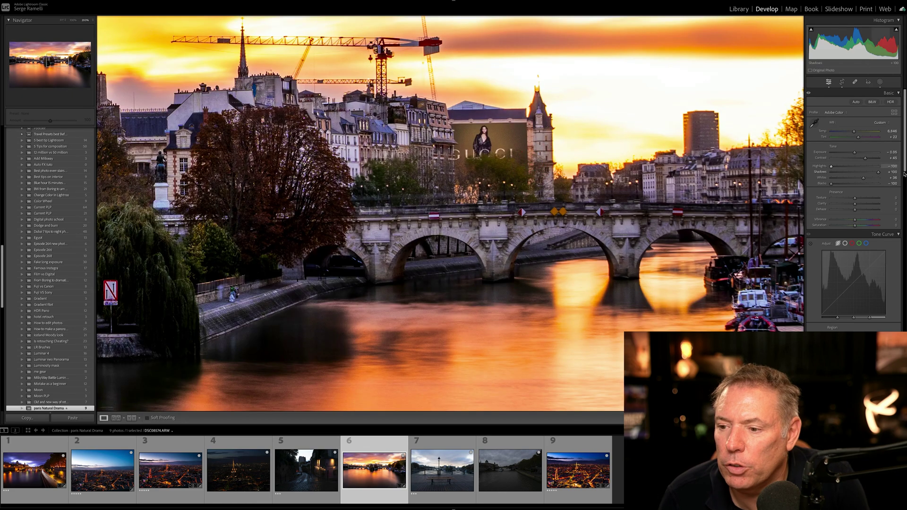
scroll(852, 213, down, 10)
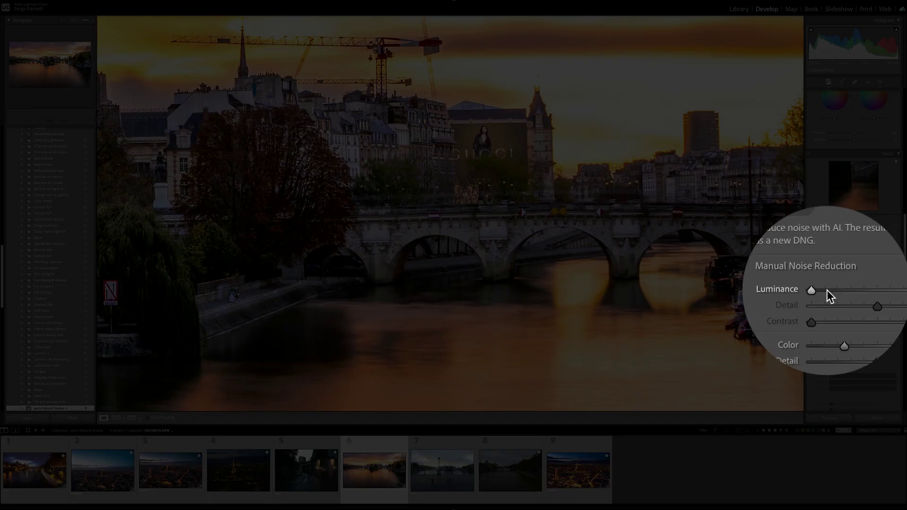
click(831, 290)
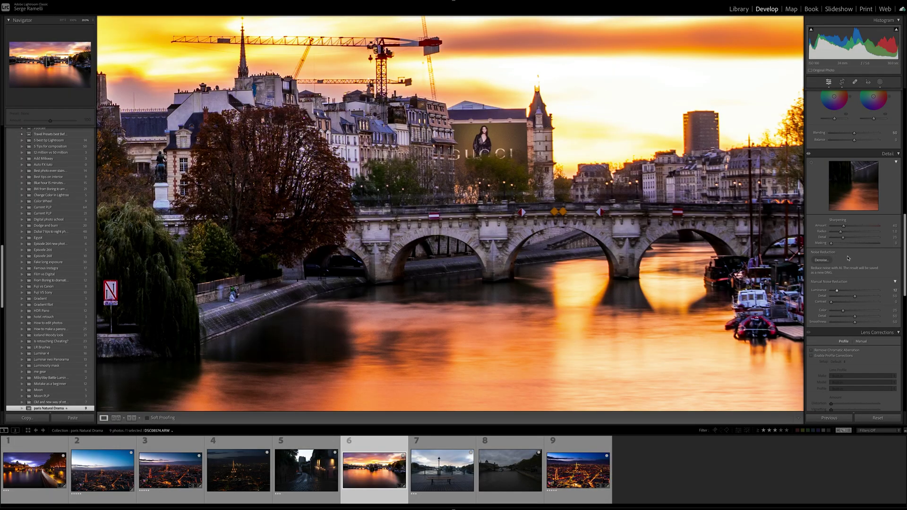
drag(842, 225, 860, 226)
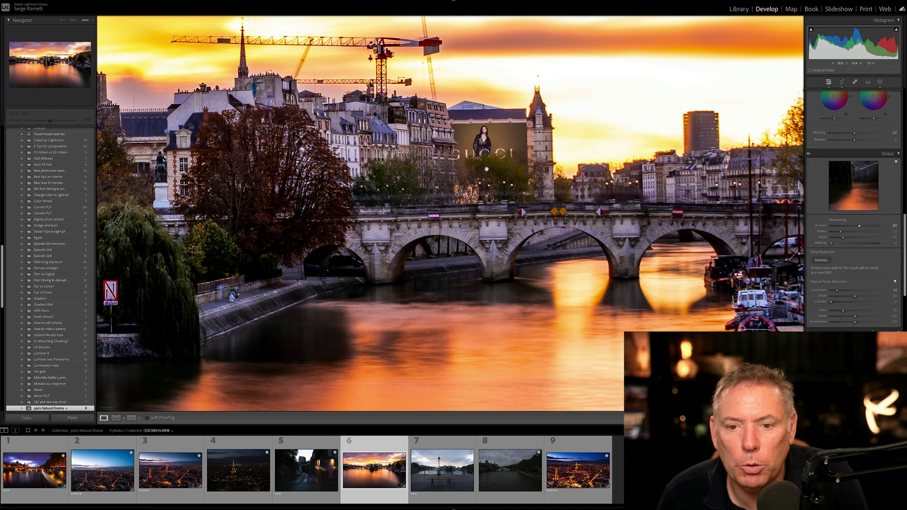
drag(487, 169, 486, 235)
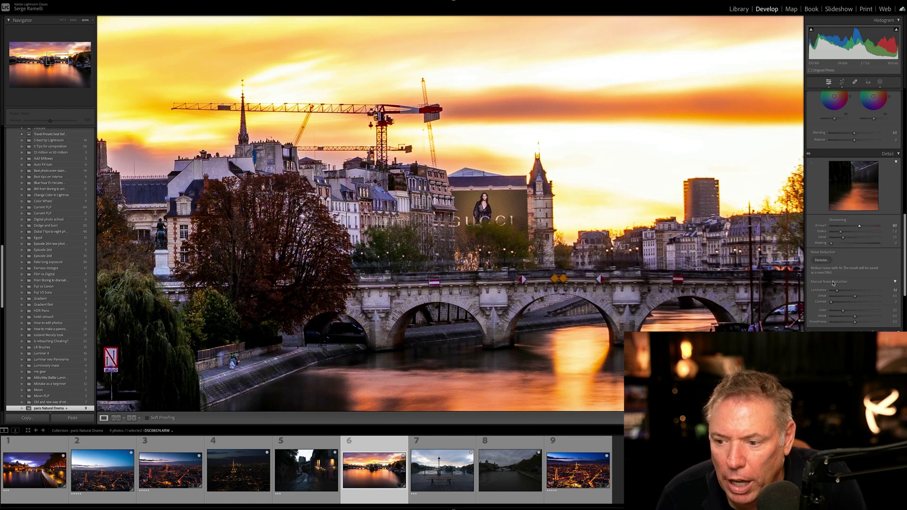
- Raise the sharpening Masking to about 80 using the black-and-white mask preview so the smooth sky is left out
key(alt)
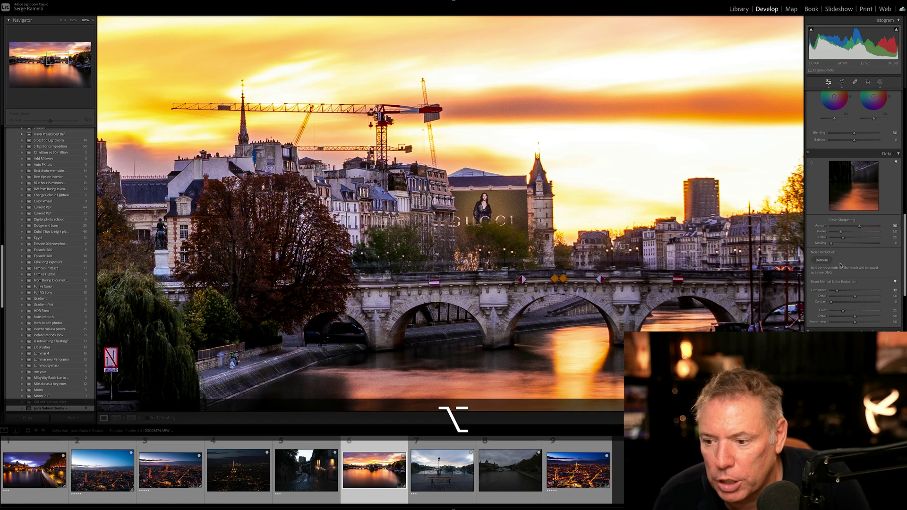
drag(831, 243, 838, 243)
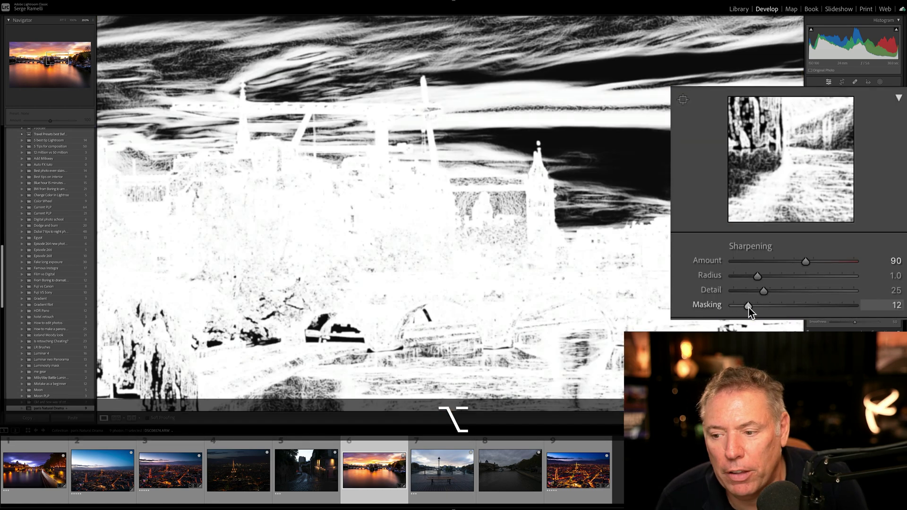
drag(749, 308, 816, 304)
drag(820, 303, 831, 304)
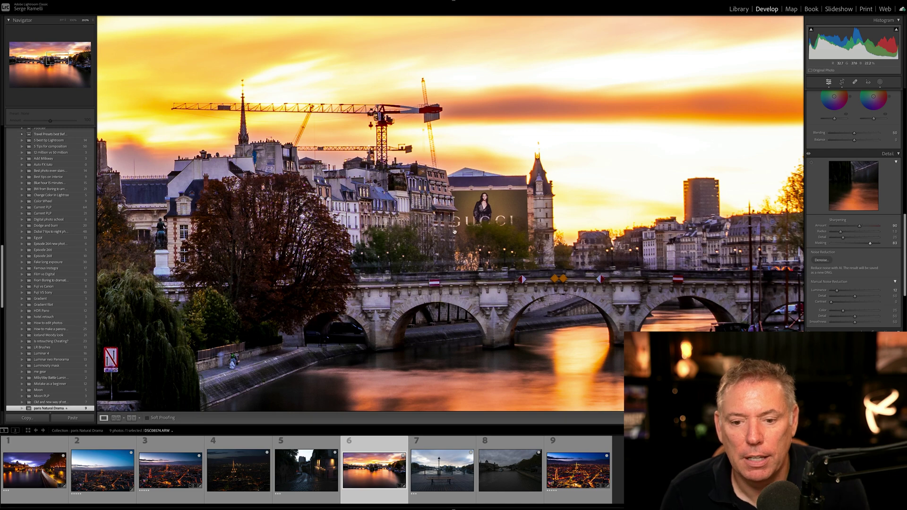
- Open the finished Seine bridge sunset photo in Photoshop and duplicate its Background layer
click(454, 231)
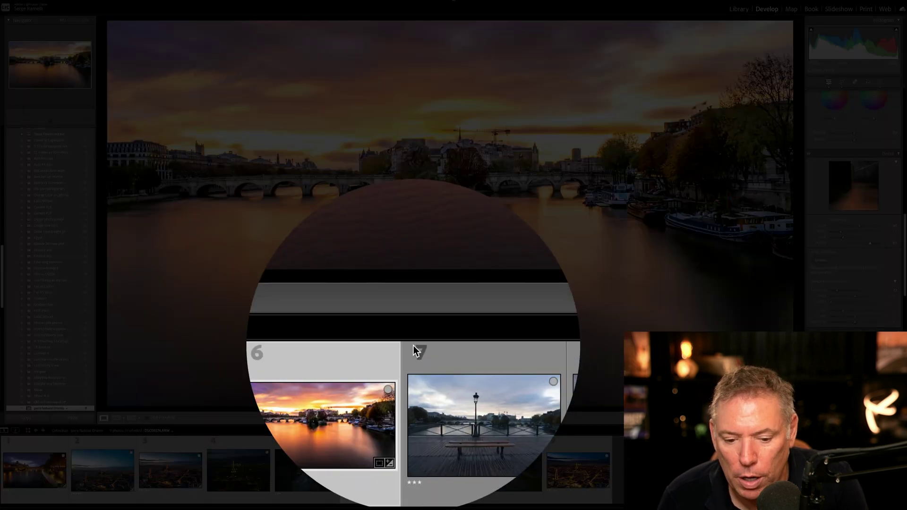
right_click(395, 441)
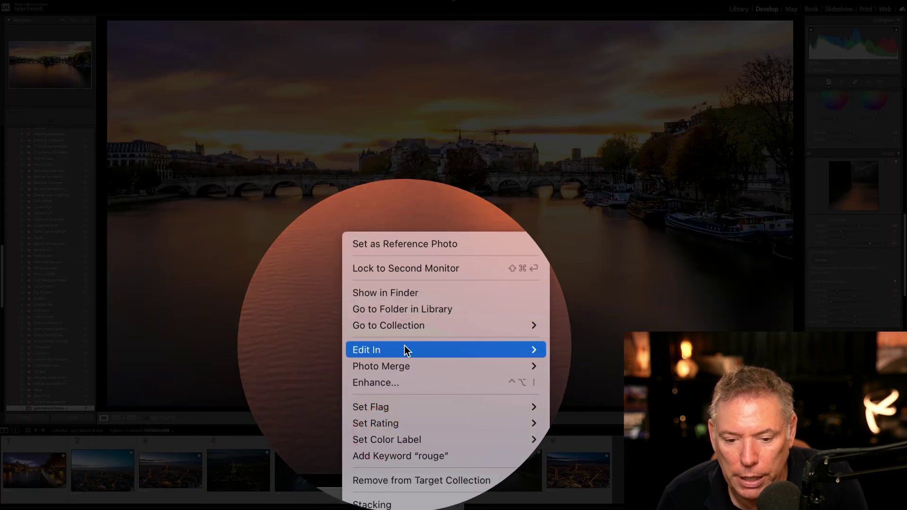
mouse_move(404, 345)
click(491, 345)
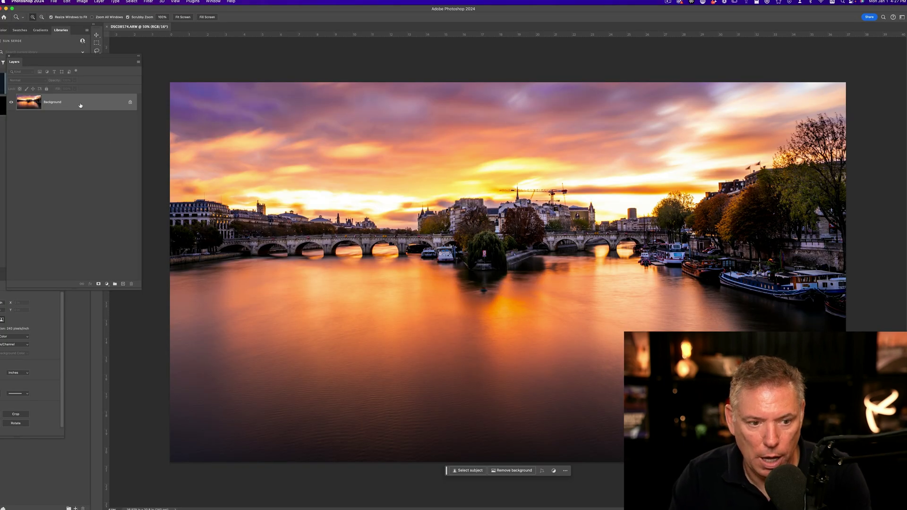
key(super+j)
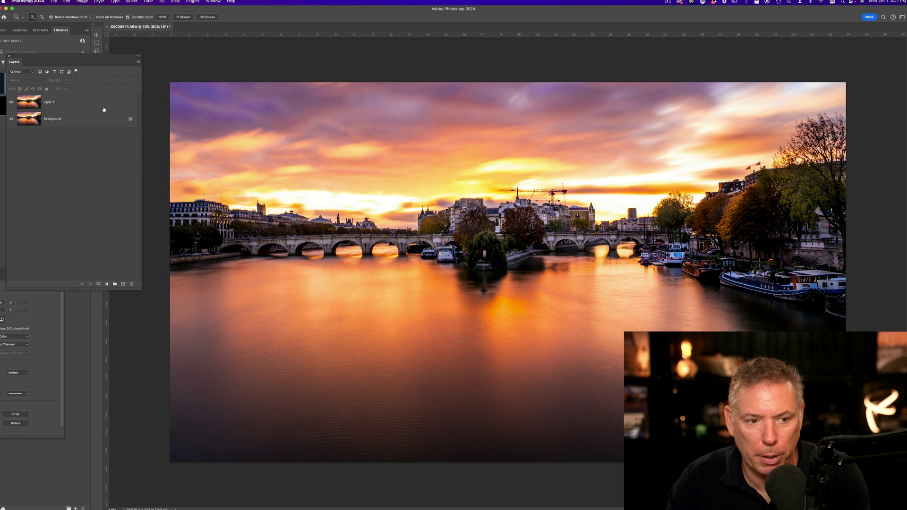
click(103, 107)
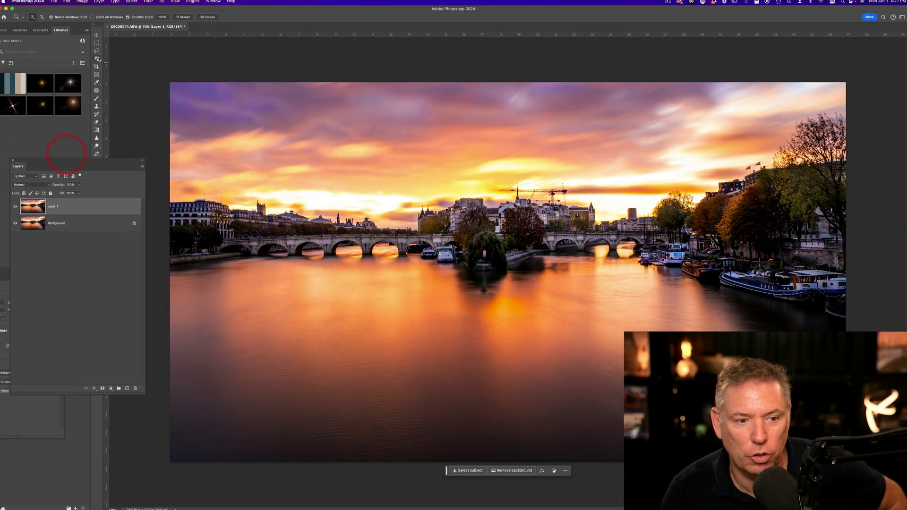
- Lasso the crane section beyond the church spire and replace it using Generative Fill with an empty prompt
click(96, 50)
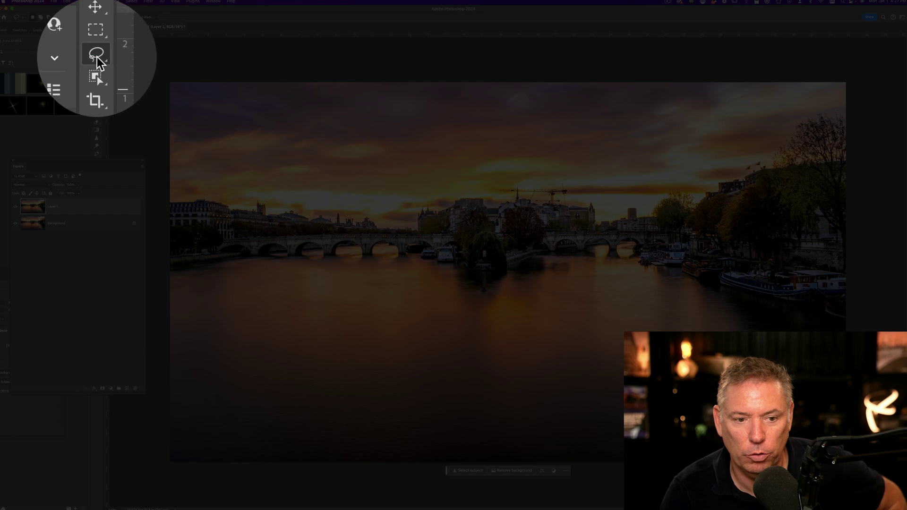
key(z)
click(518, 145)
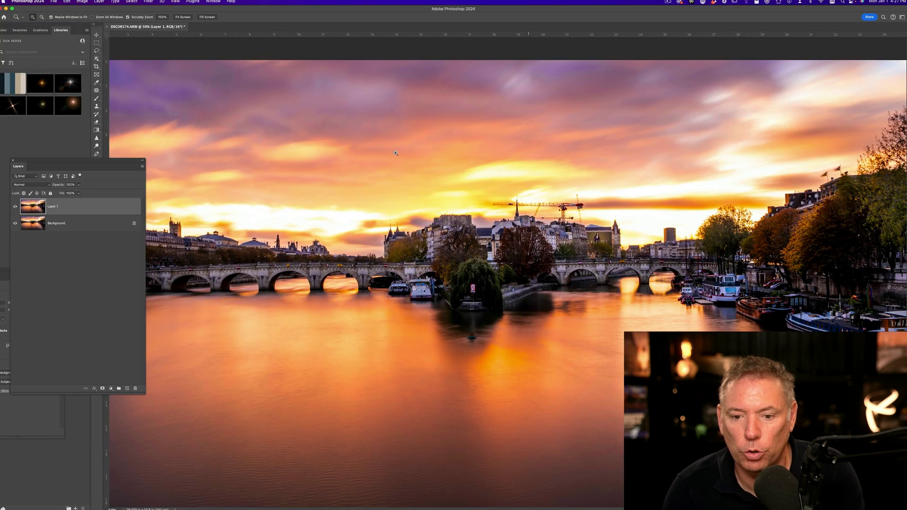
key(l)
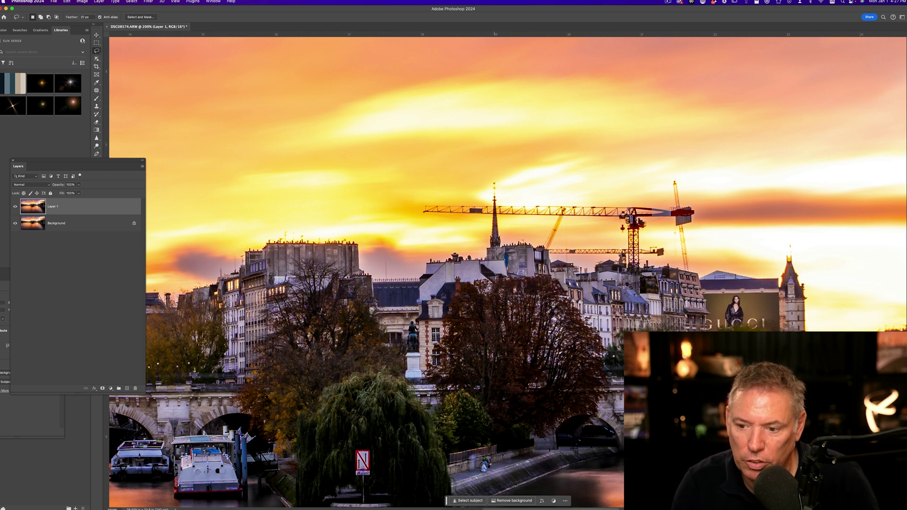
drag(506, 204, 502, 199)
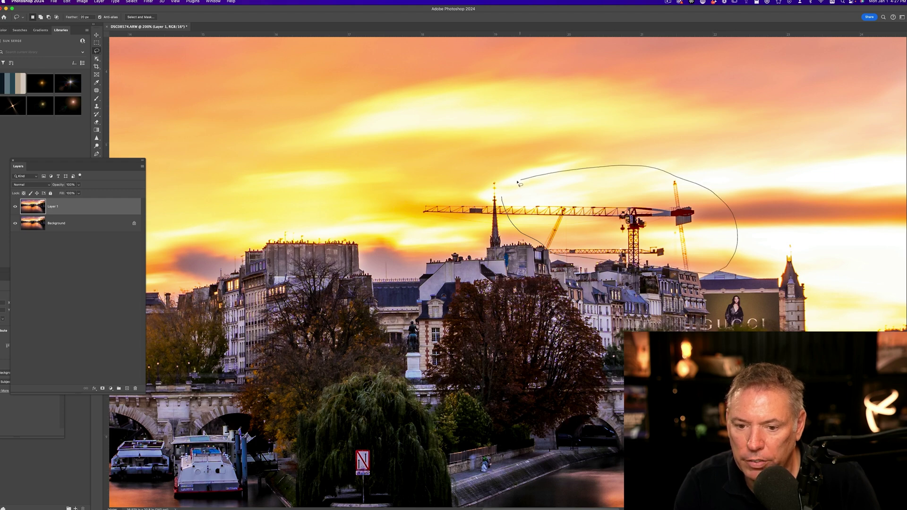
drag(505, 197, 503, 198)
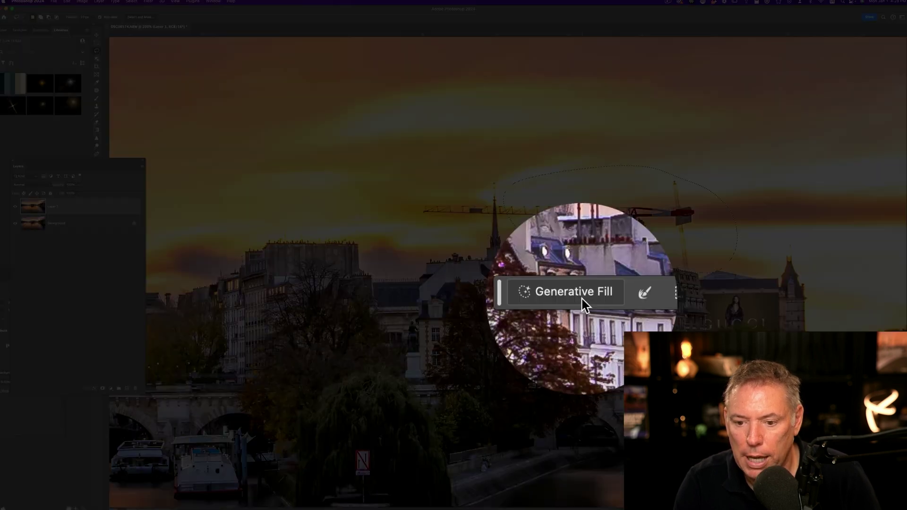
click(584, 299)
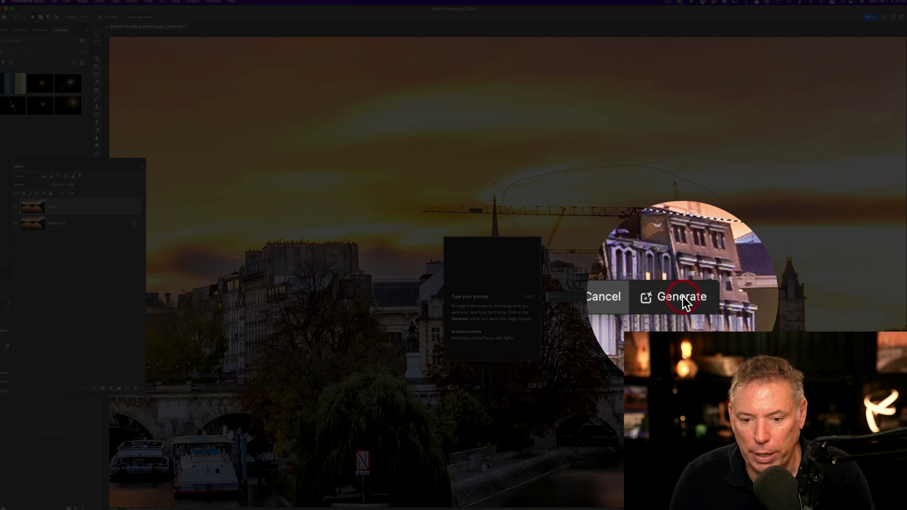
click(681, 296)
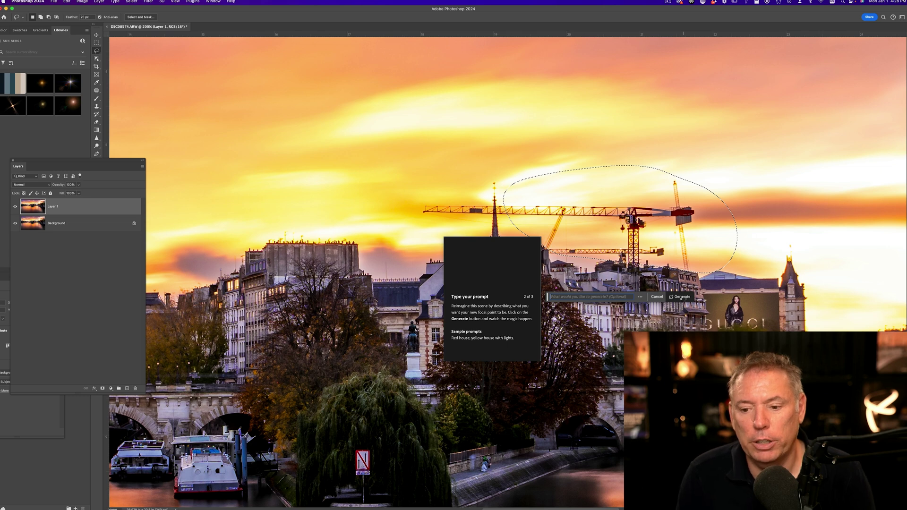
click(682, 297)
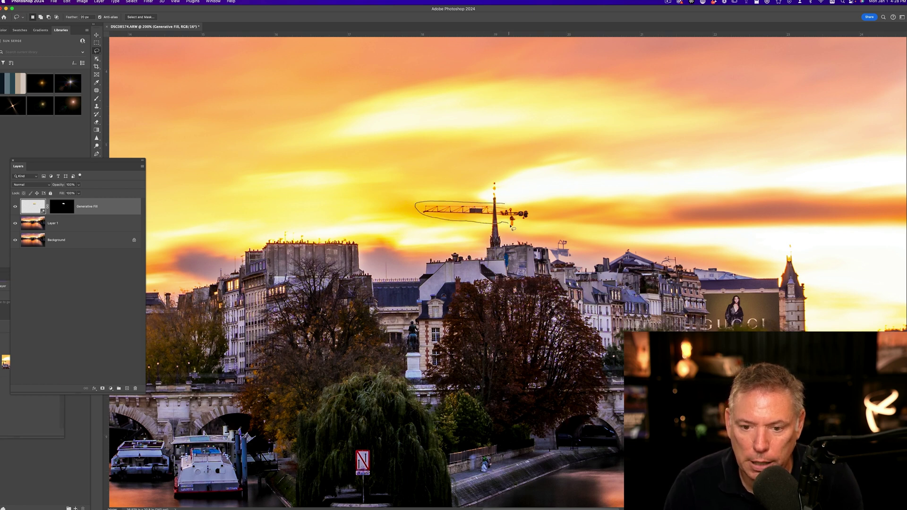
- Lasso the remaining crane arm around the spire and remove it with a second Generative Fill without a prompt
drag(504, 204, 505, 205)
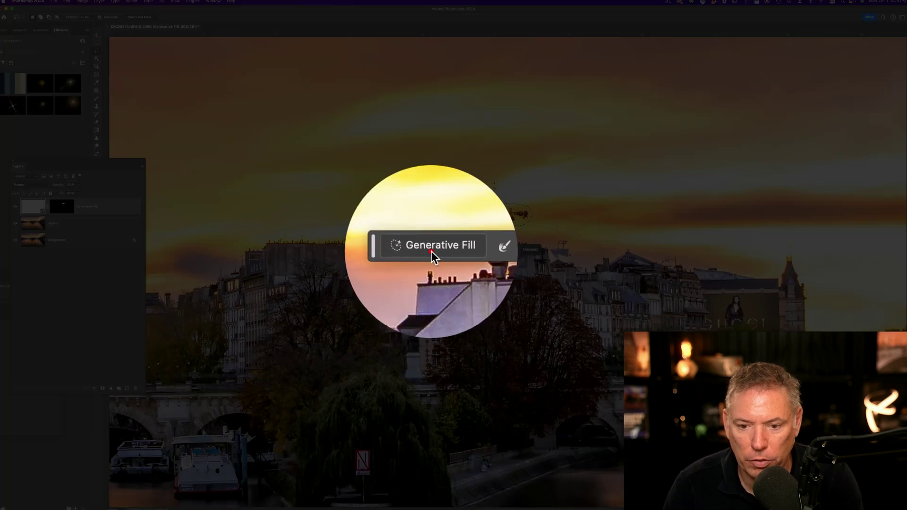
click(432, 248)
click(541, 249)
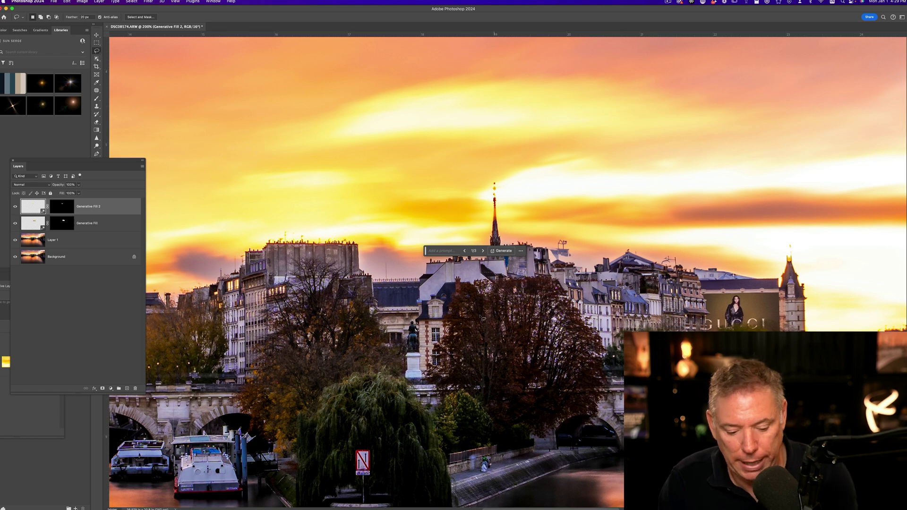
- Save the retouched bridge photo and switch back to Lightroom Classic
key(alt+w)
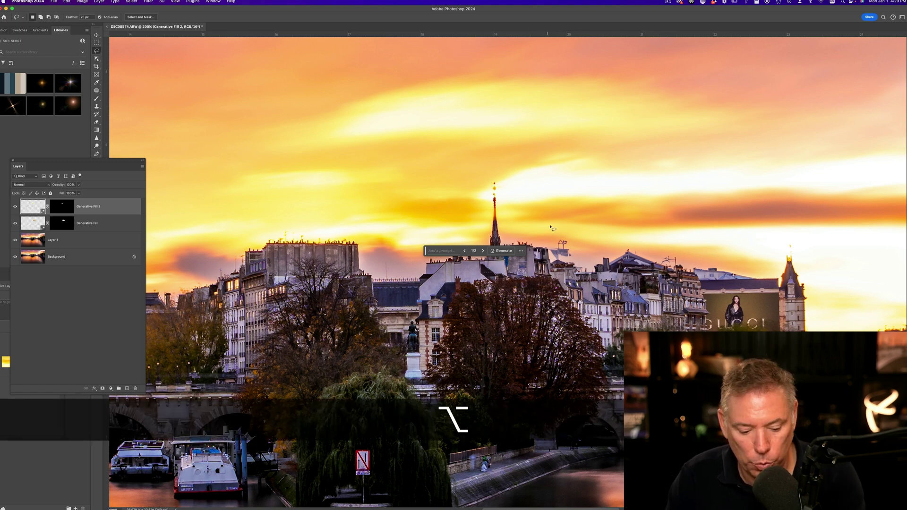
alt+click(552, 227)
alt+click(550, 231)
alt+click(550, 232)
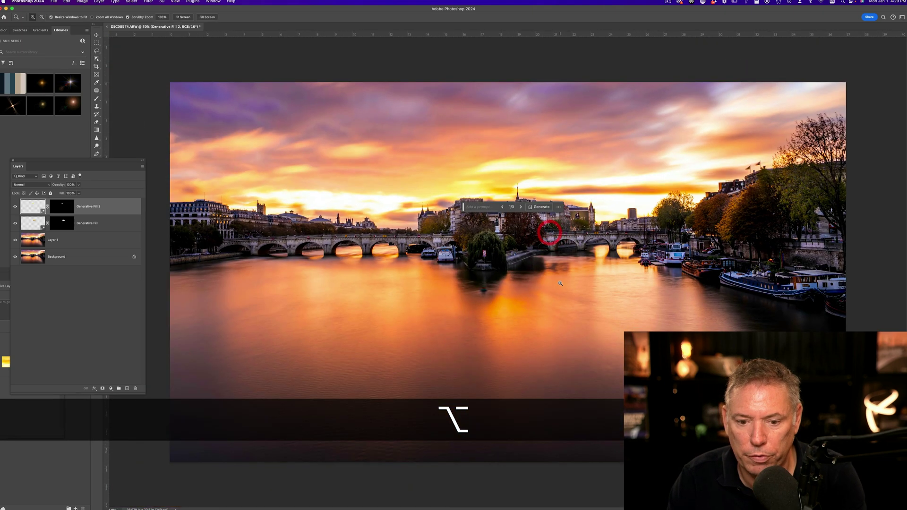
click(54, 1)
click(104, 104)
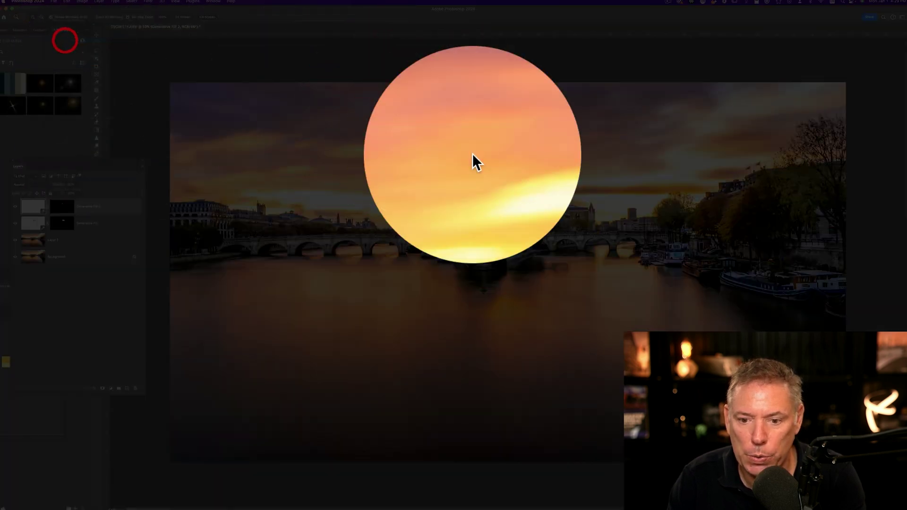
click(462, 170)
key(super+Tab)
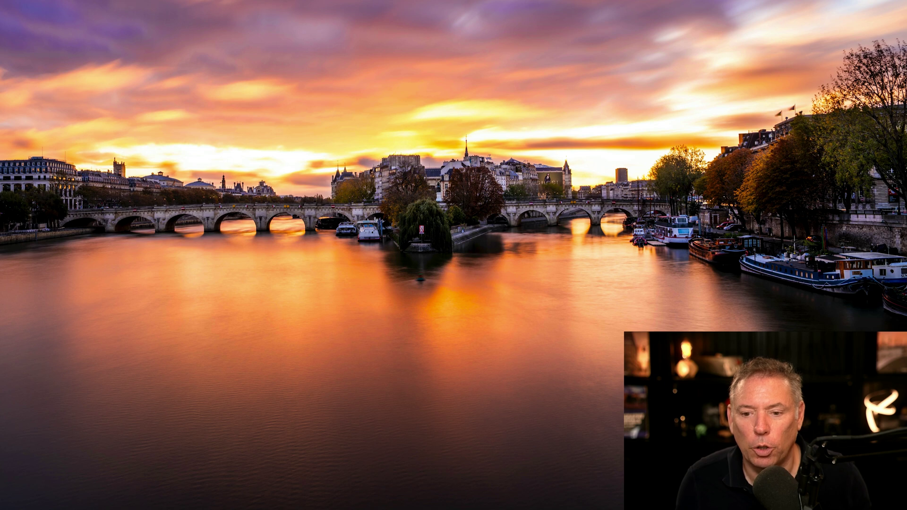
- Go to the bench and lamppost photo and import both Natural Drama preset zip files, black-and-white and color
key(Right)
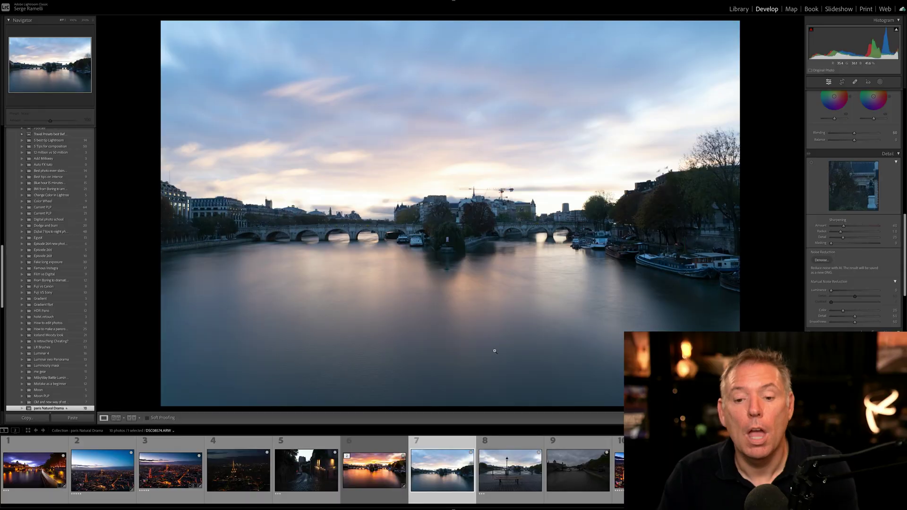
key(Right)
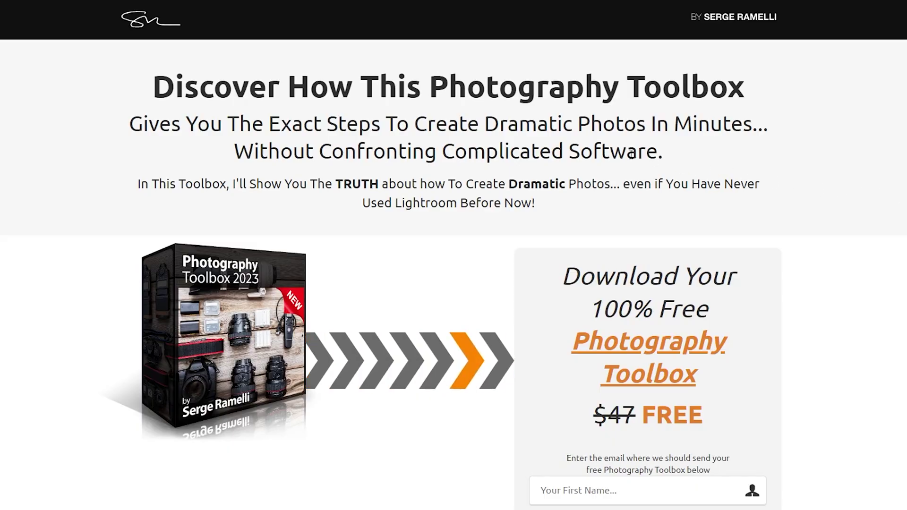
scroll(628, 158, down, 3)
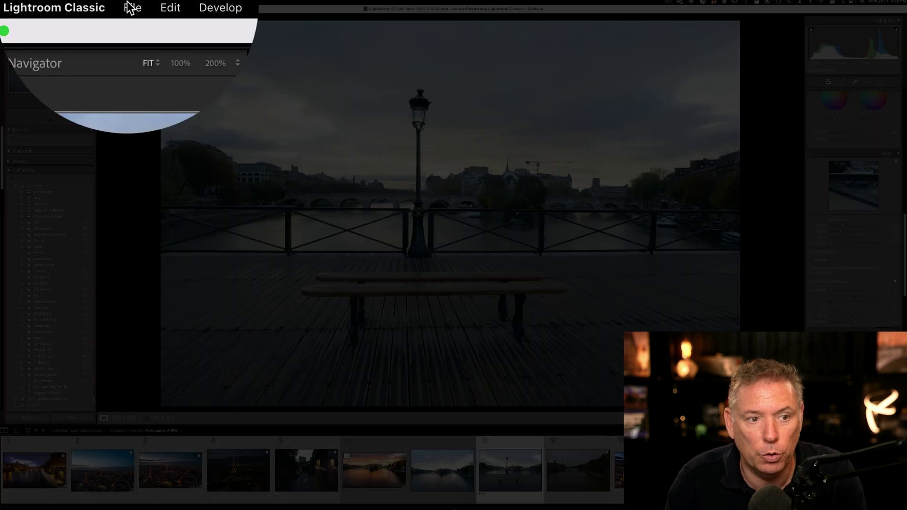
click(56, 2)
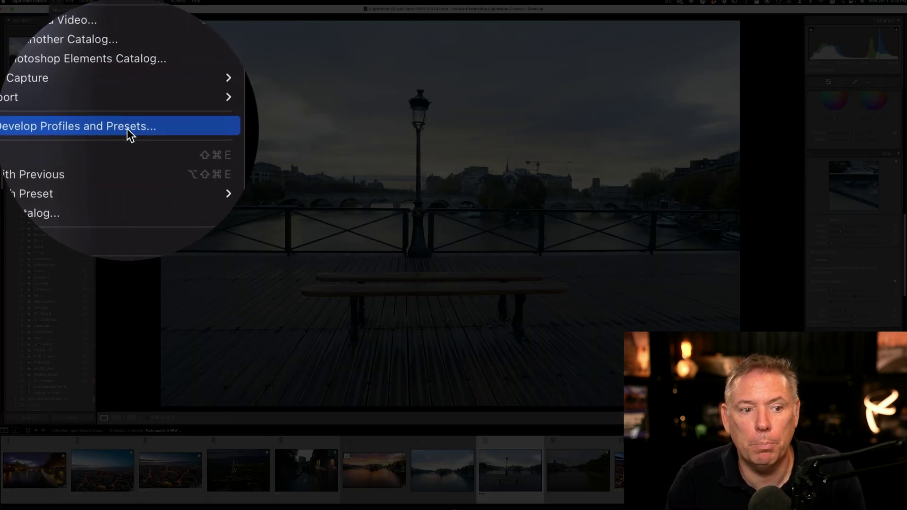
click(126, 128)
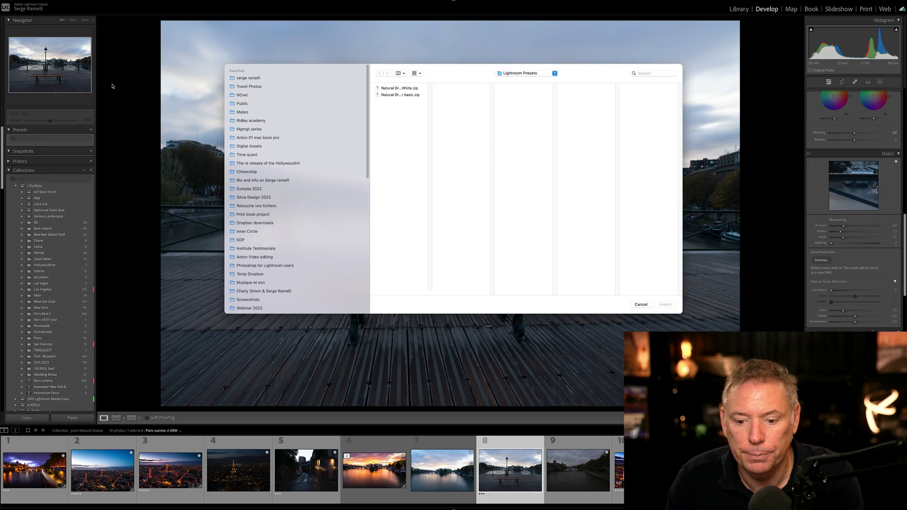
click(405, 96)
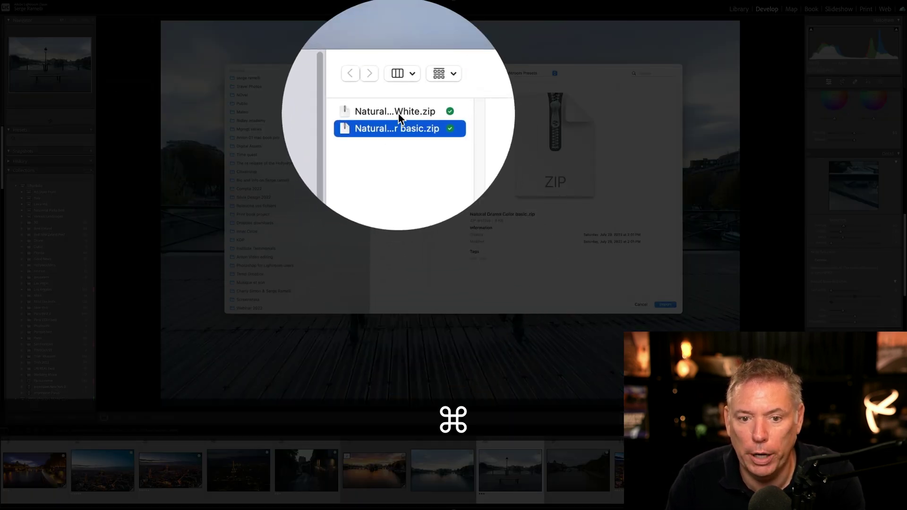
super+click(384, 89)
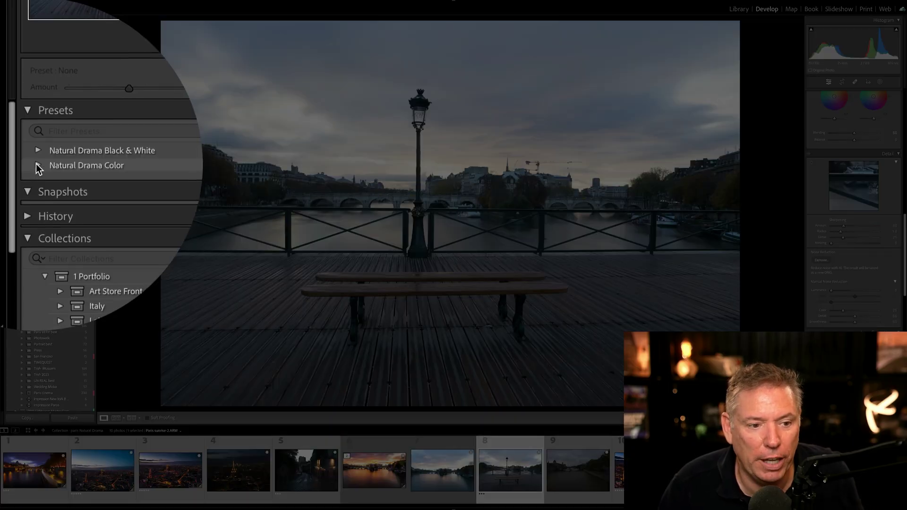
- Apply the Sunset preset from the Natural Drama Color group to the bench photo
click(13, 152)
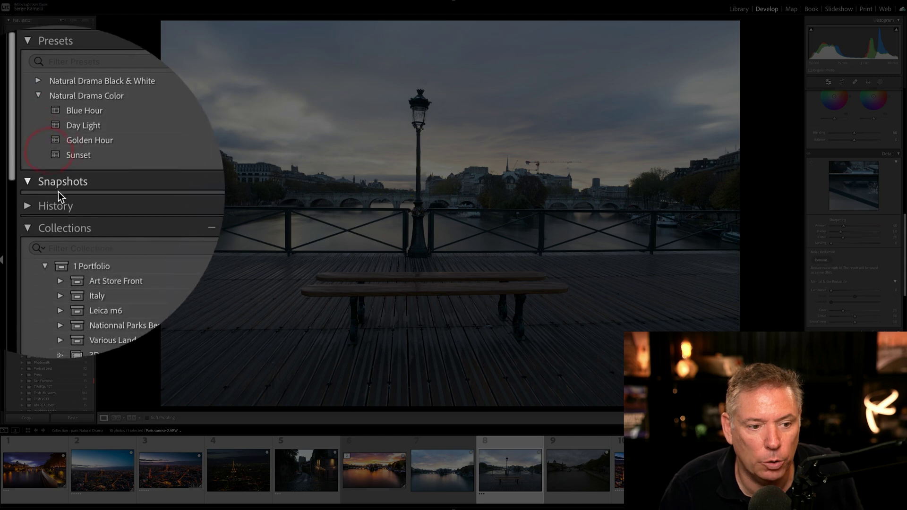
click(78, 175)
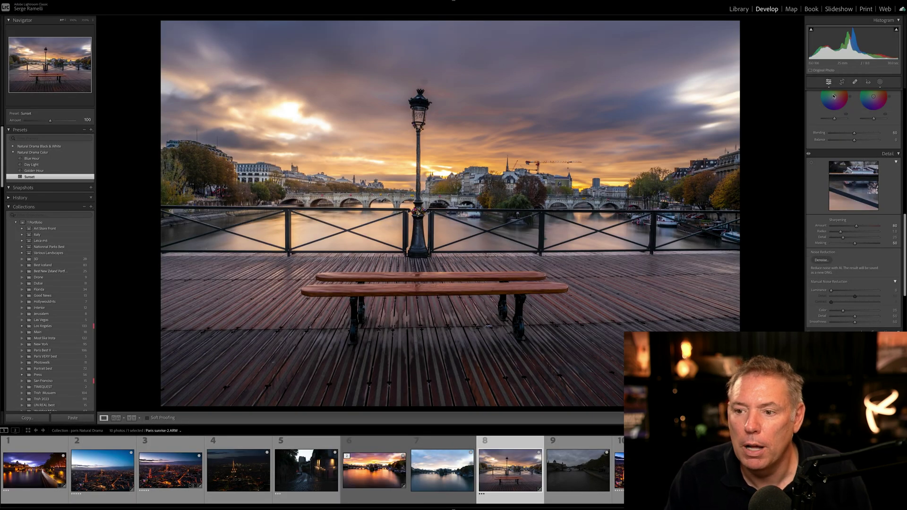
- Fine-tune the bench photo's Basic settings: Blacks -50, Whites +59, Temp 6,246, Tint +35 and Contrast about +45
scroll(853, 145, up, 15)
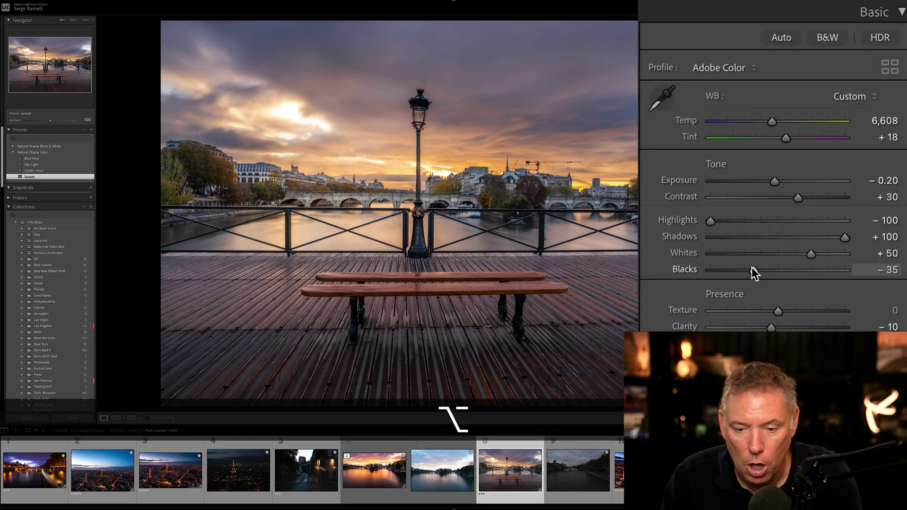
drag(846, 183, 845, 184)
drag(752, 273, 743, 271)
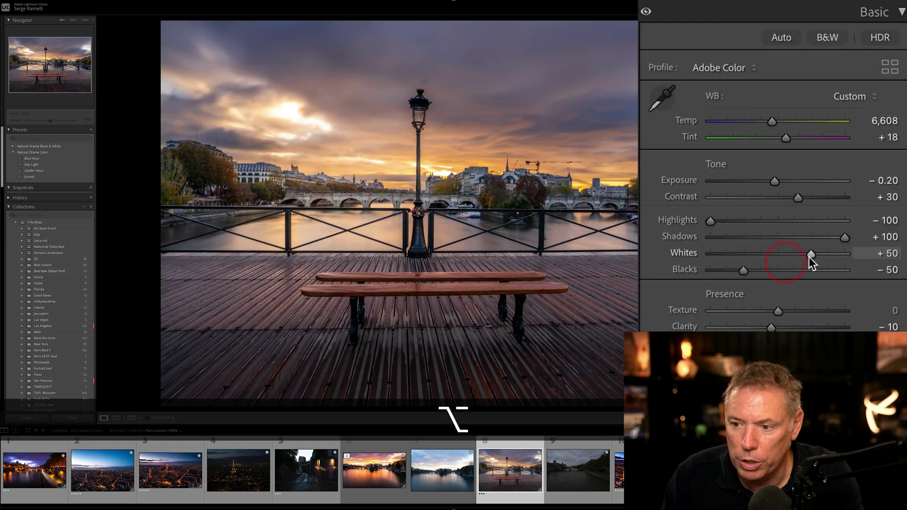
drag(811, 256, 815, 258)
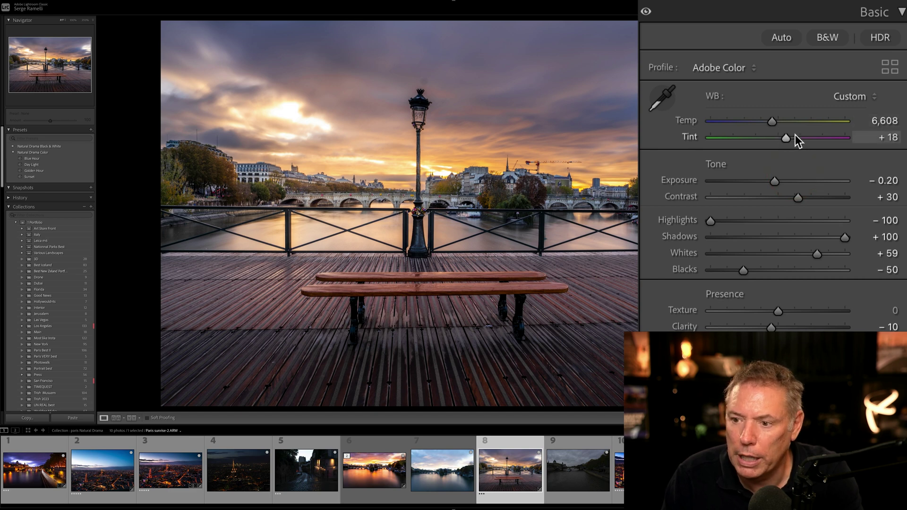
drag(795, 137, 766, 121)
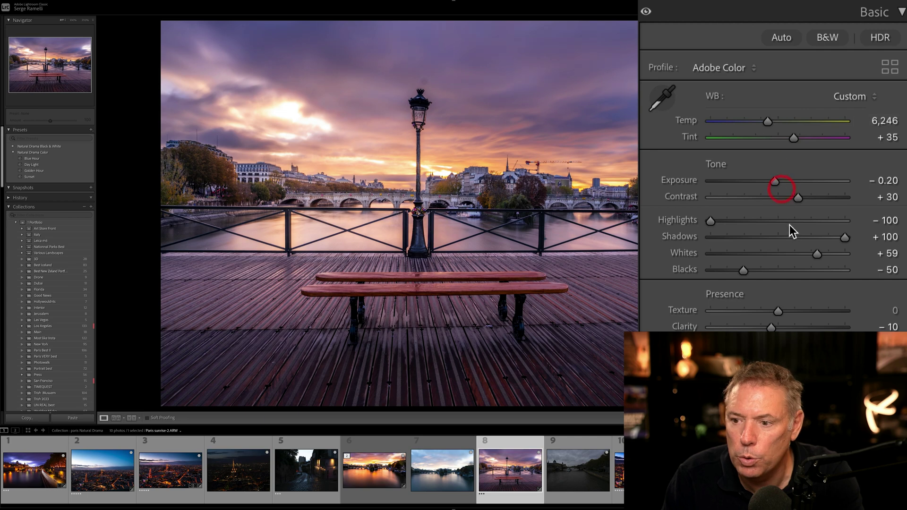
drag(798, 198, 807, 198)
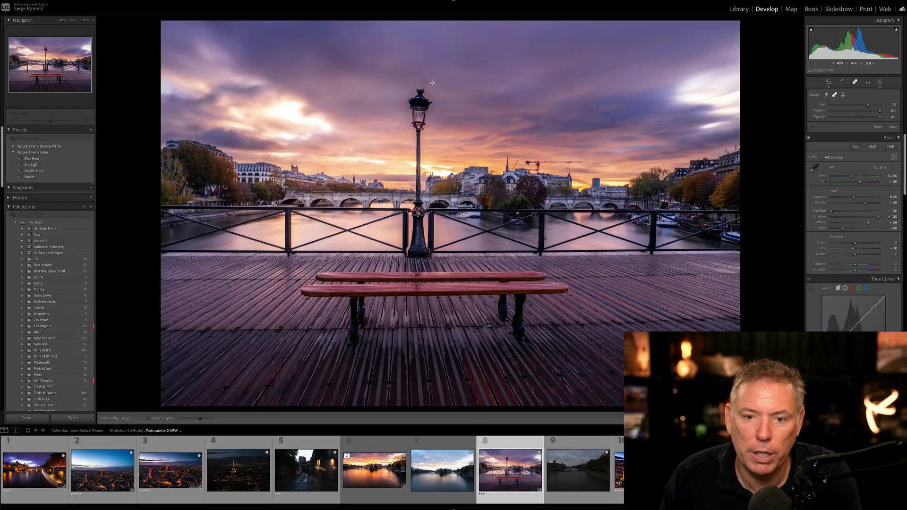
- Heal the small marks in the sky beside the lamppost's top and close the healing tool
click(432, 83)
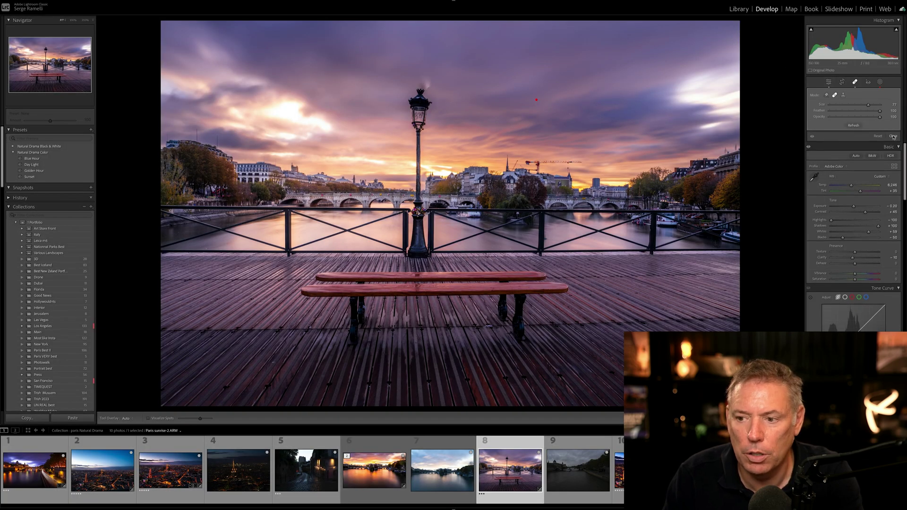
click(892, 137)
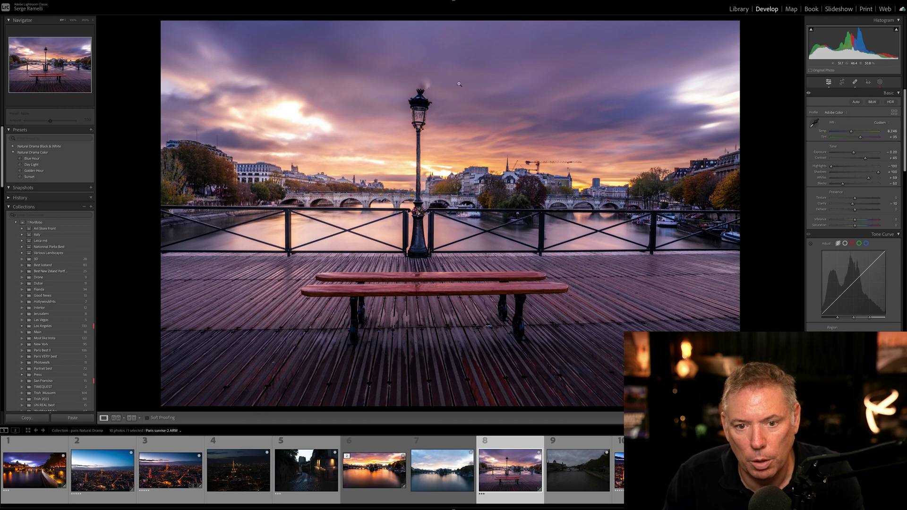
- Undo the last change, heal the mark in the sky just above the lamppost's crown, and close the healing tool
key(super+z)
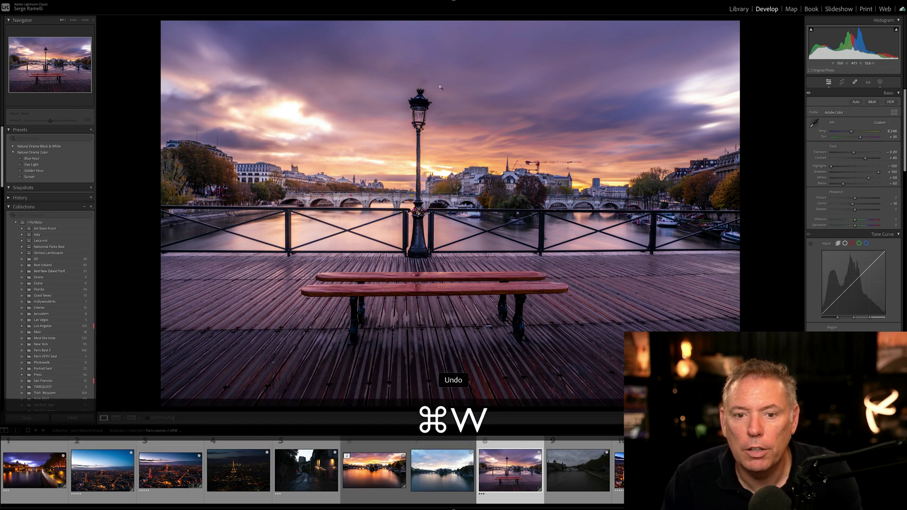
click(425, 81)
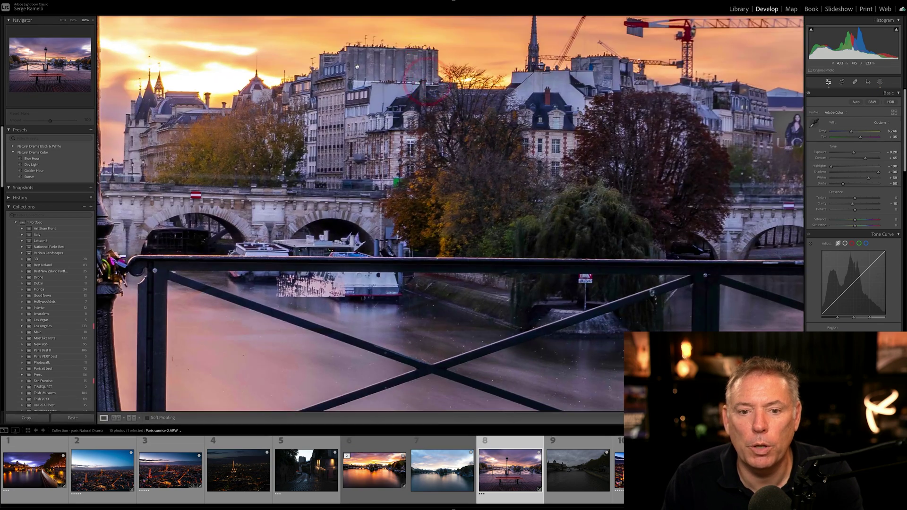
key(space)
click(405, 76)
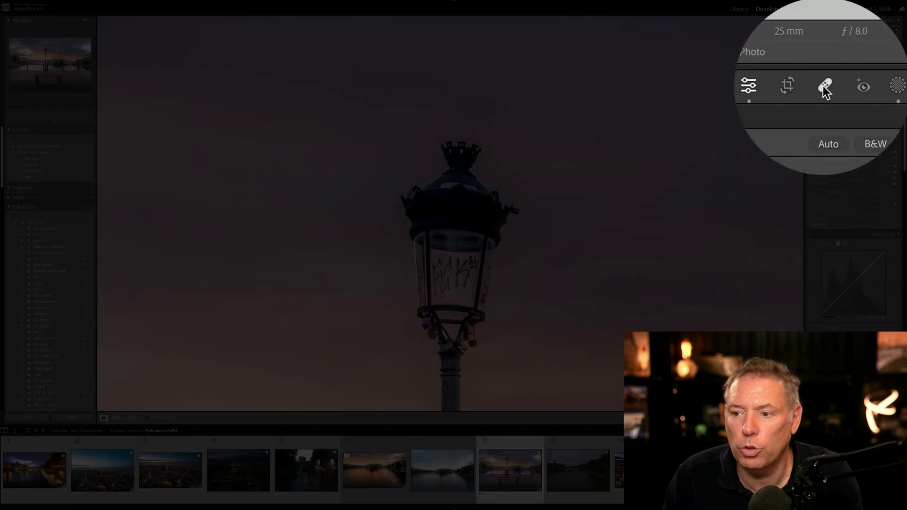
click(854, 82)
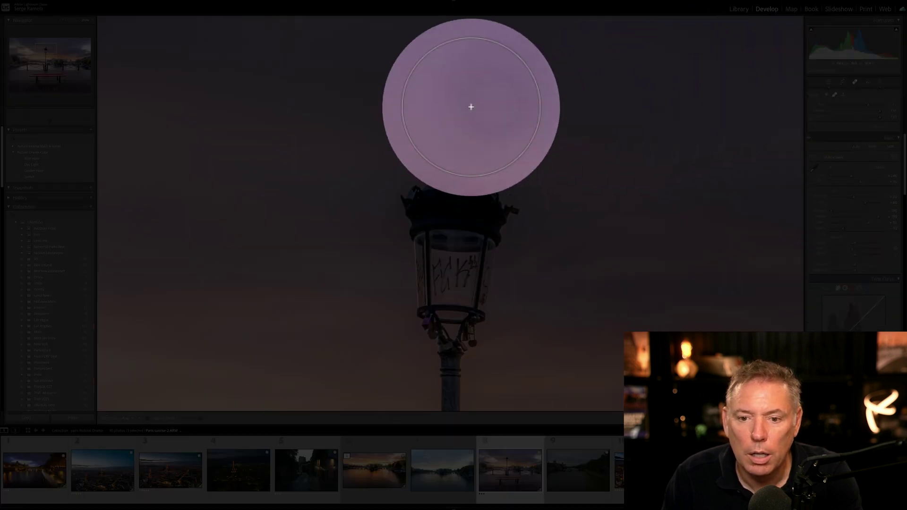
key(shift+bracketright)
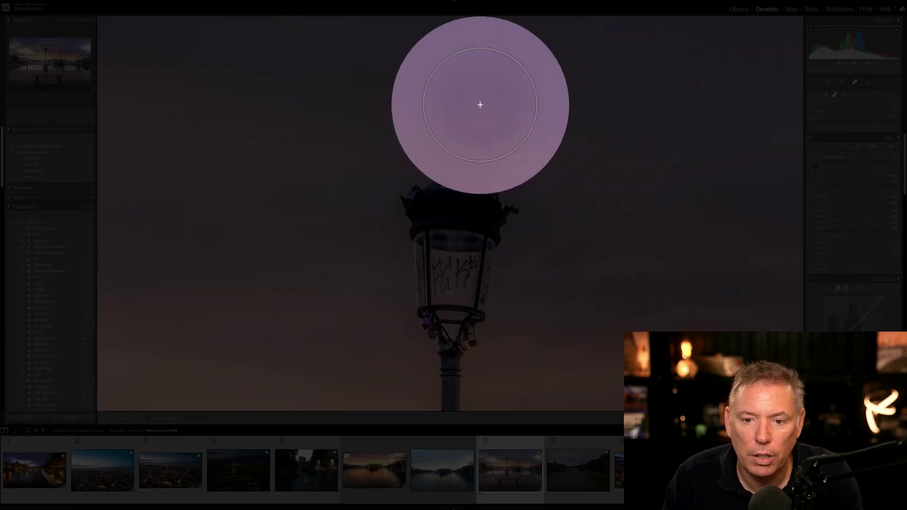
key(shift+bracketright)
click(479, 105)
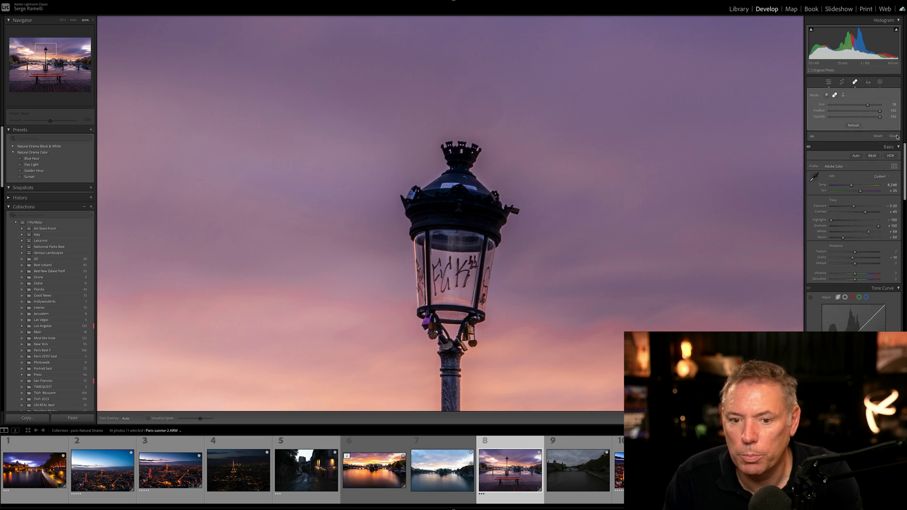
click(892, 136)
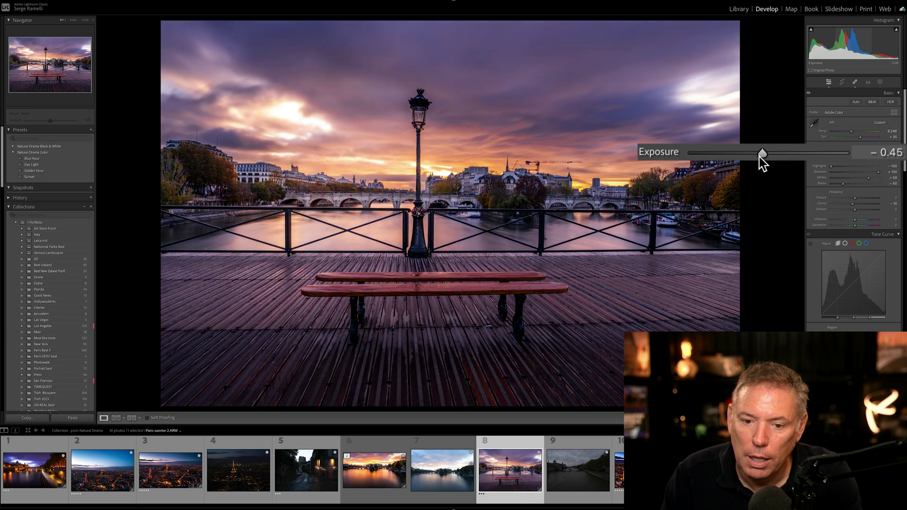
- Lower the bench photo's Exposure to about -0.45
click(851, 152)
click(867, 179)
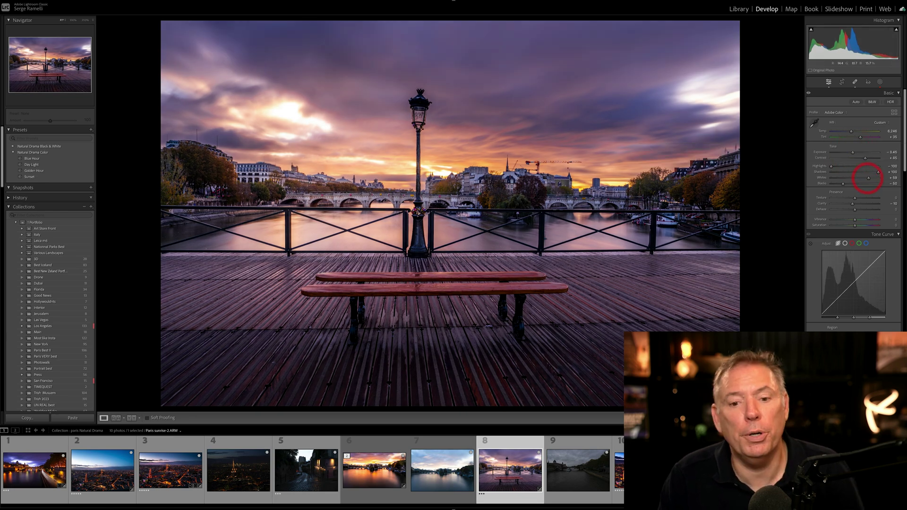
- Go to the dark river and bridge photo and apply the BW Full Light III preset from the Natural Drama Black & White group
click(584, 448)
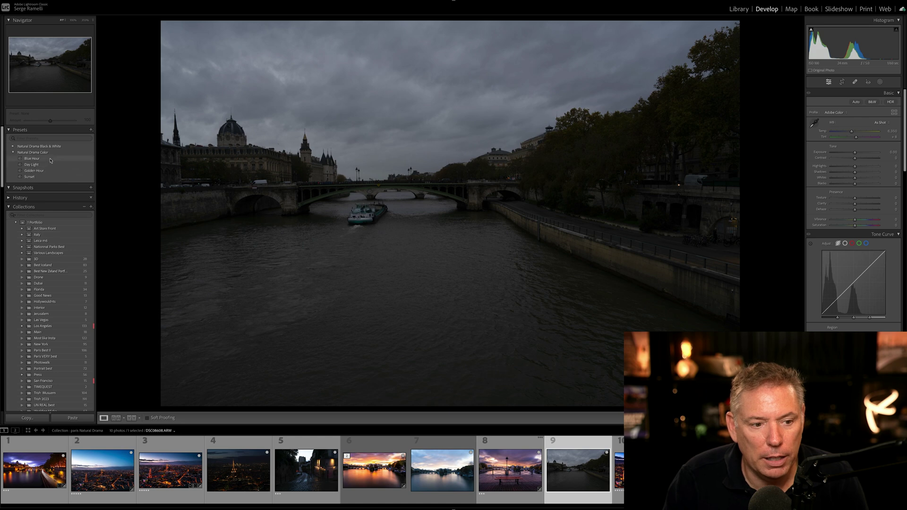
click(11, 147)
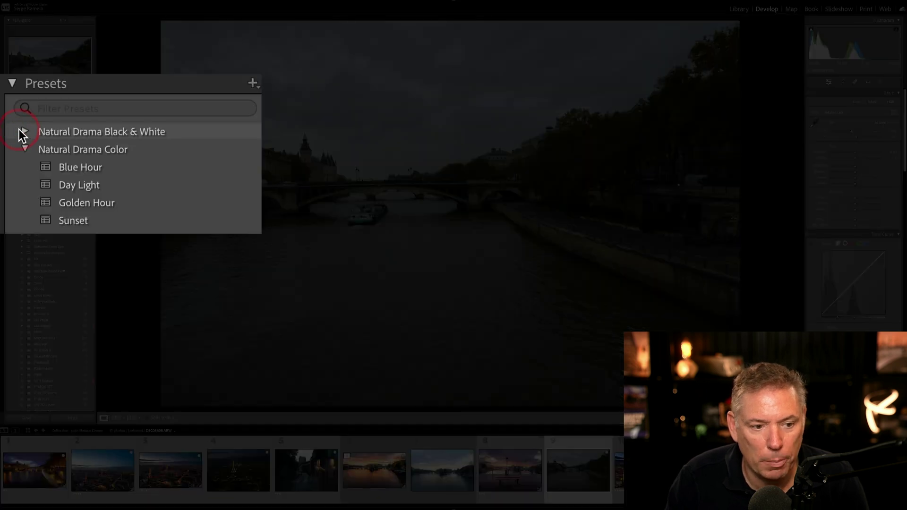
click(25, 131)
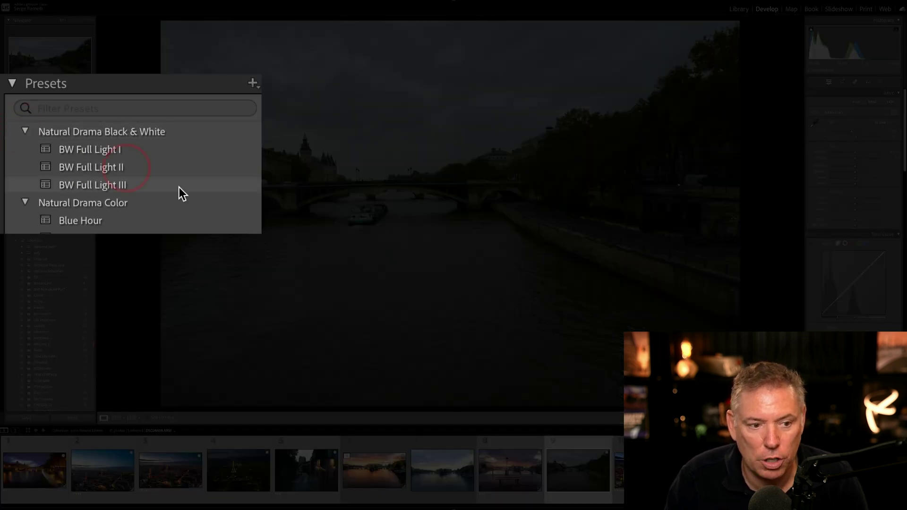
click(136, 177)
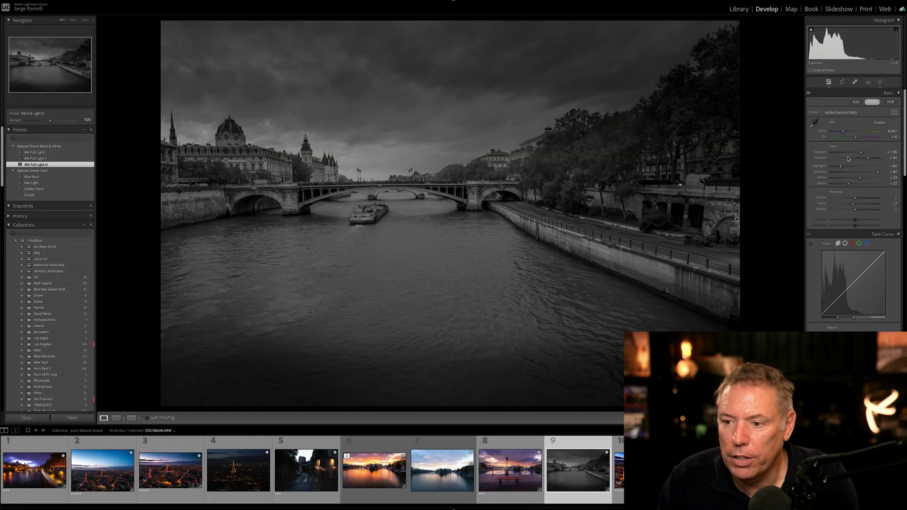
- Fine-tune the river photo's Basic settings: Temp about 6,300, Blacks -40 and Whites about +39
drag(842, 134, 852, 133)
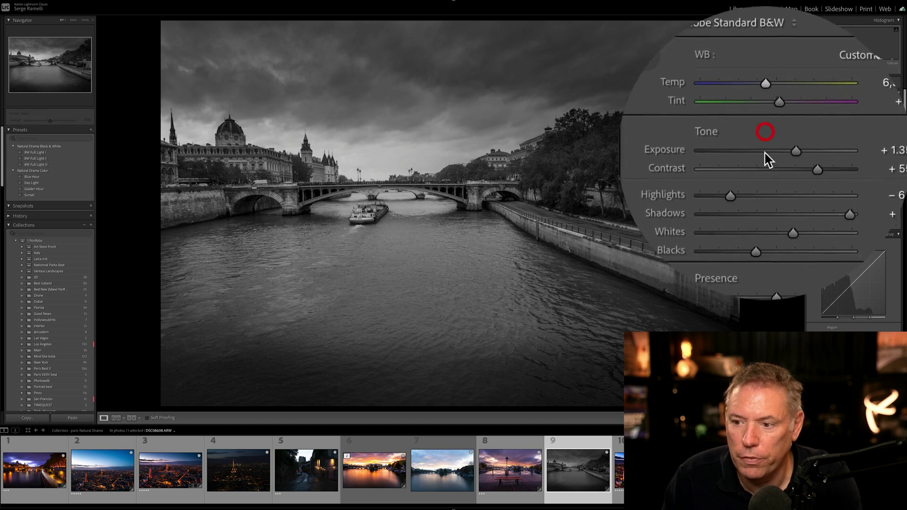
drag(847, 211, 848, 208)
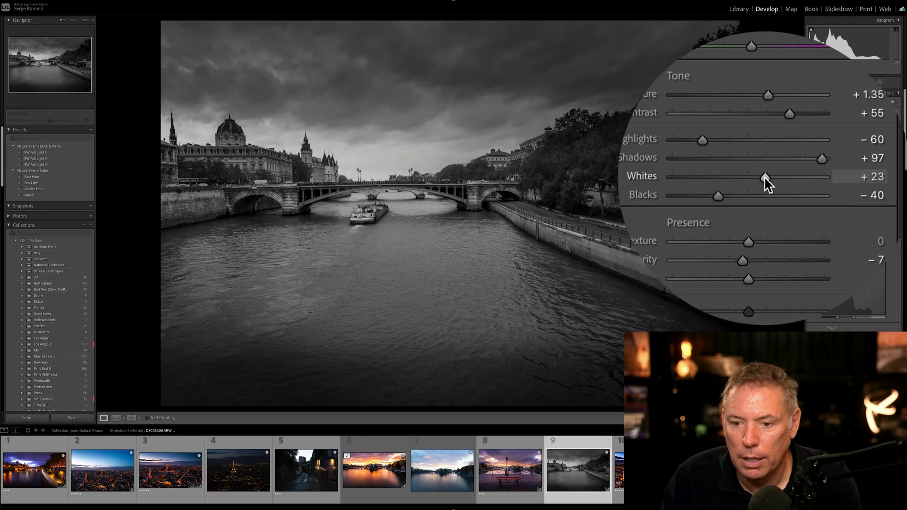
drag(860, 178, 863, 178)
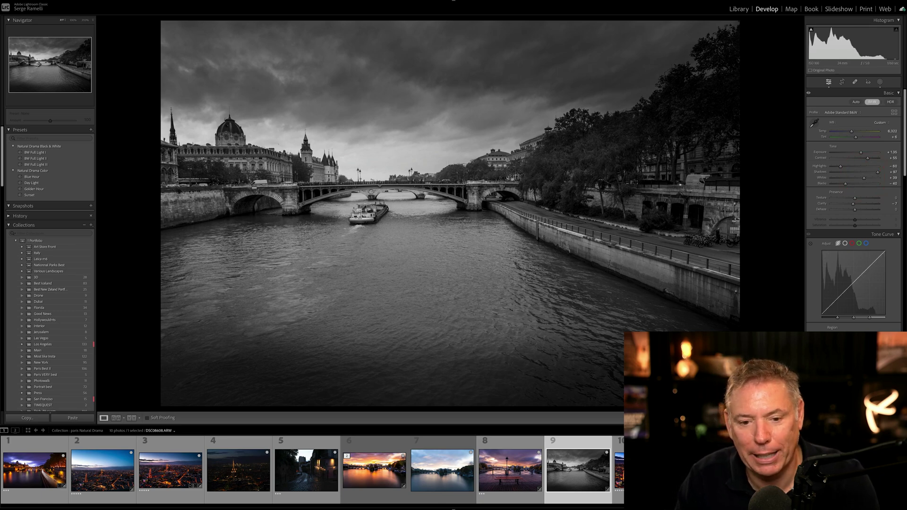
- Compare the river photo with its unedited original by resetting all settings and undoing the reset
key(super+shift+r)
key(super+z)
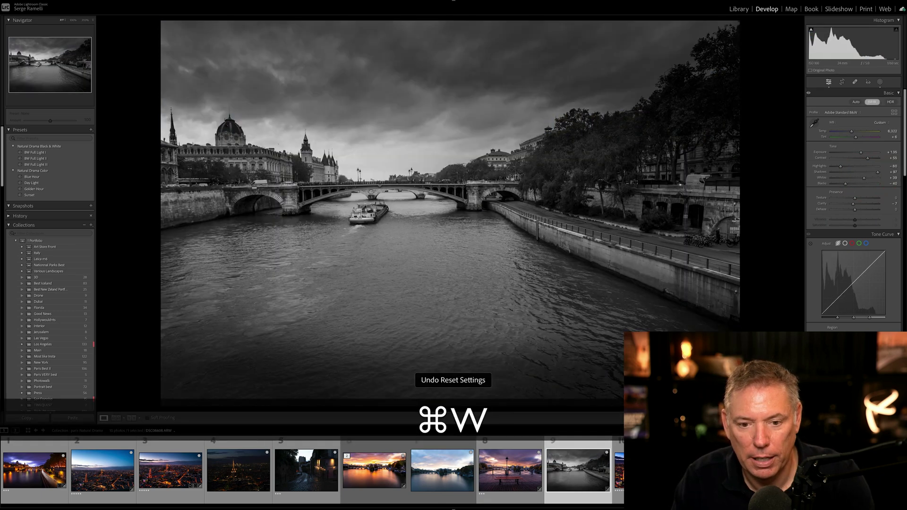